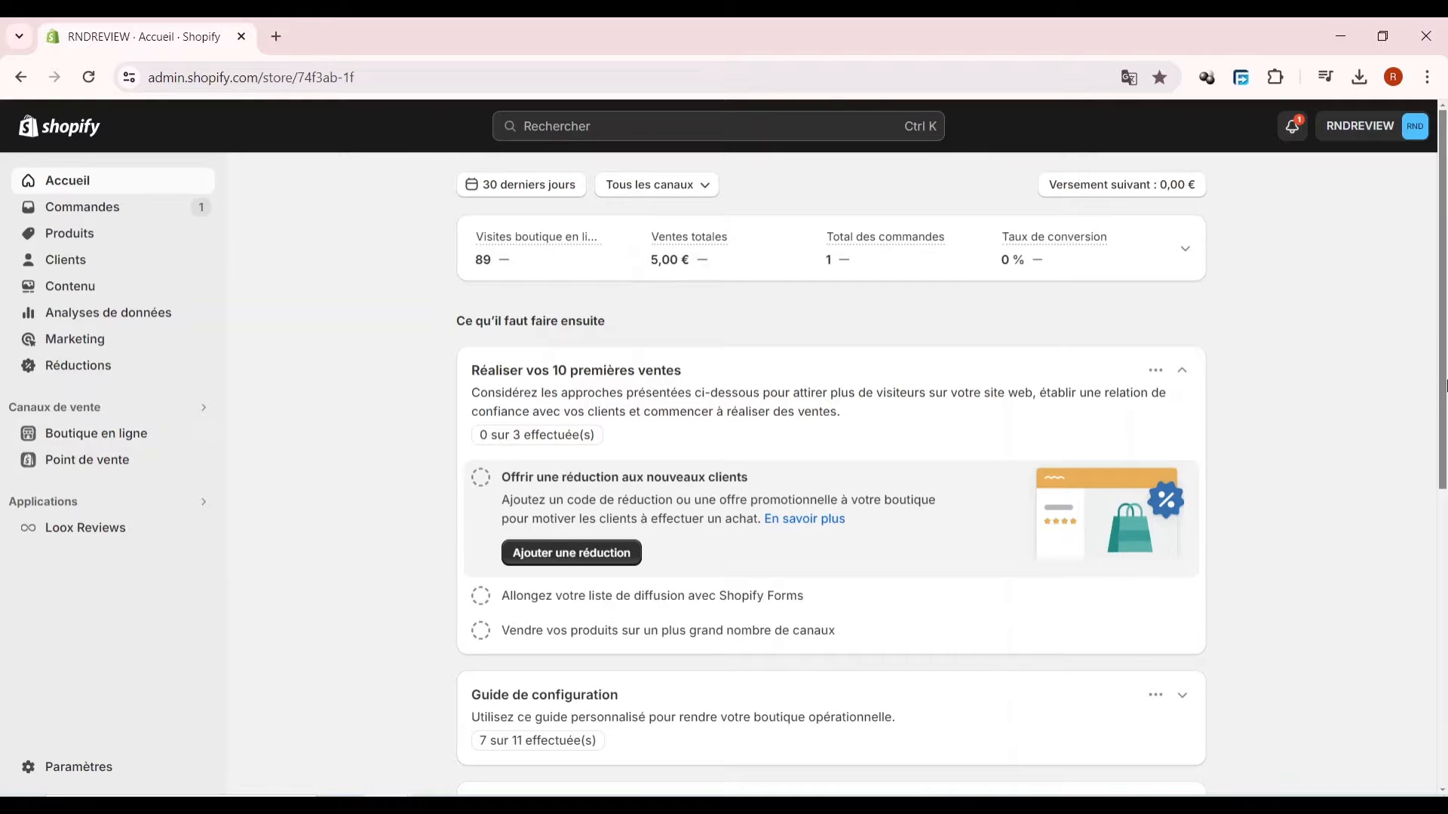
- Go to the store's product list and open the form for adding a new product
left_click_drag(1446, 390, 1446, 322)
left_click(90, 247)
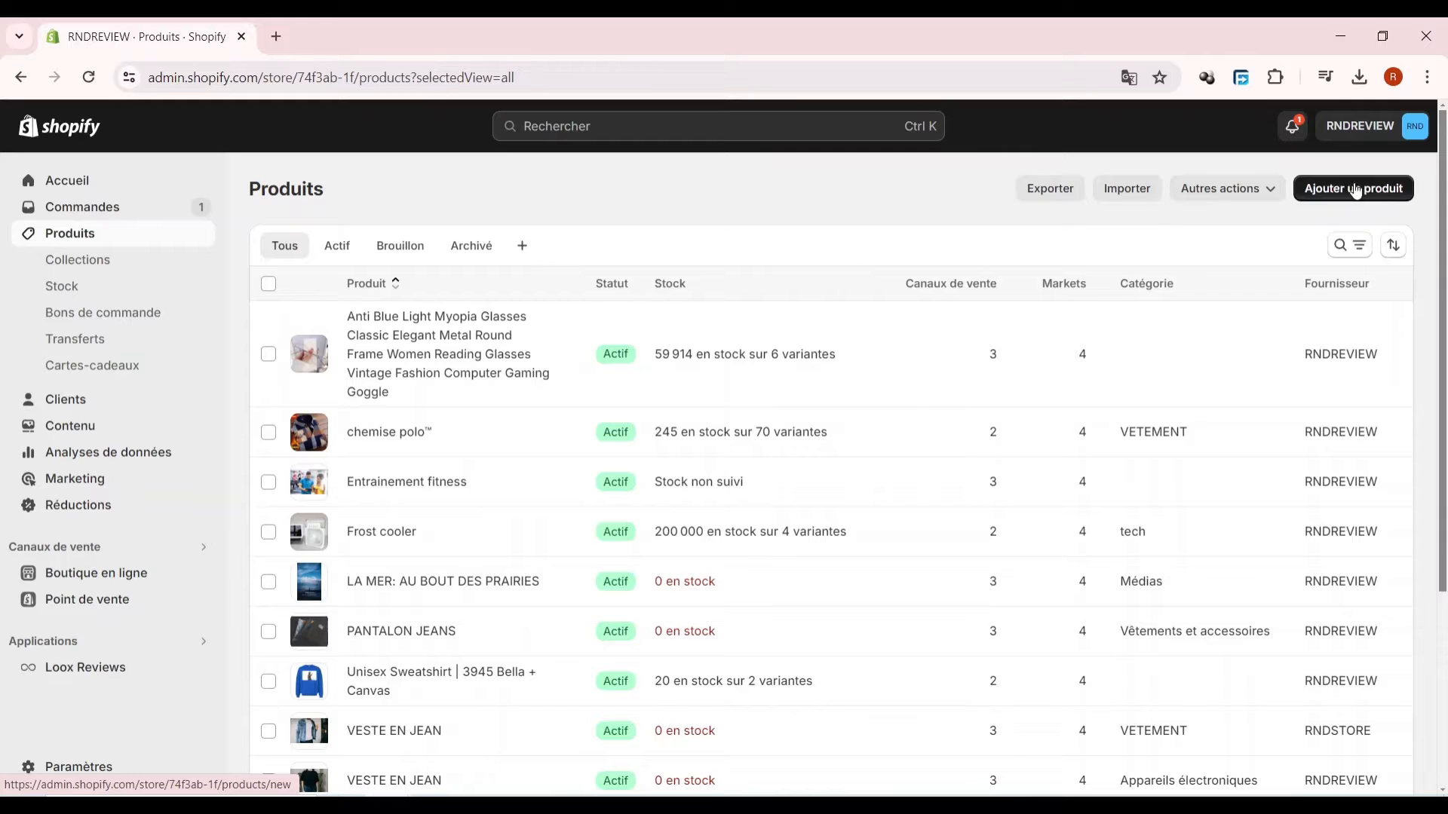
left_click(1323, 190)
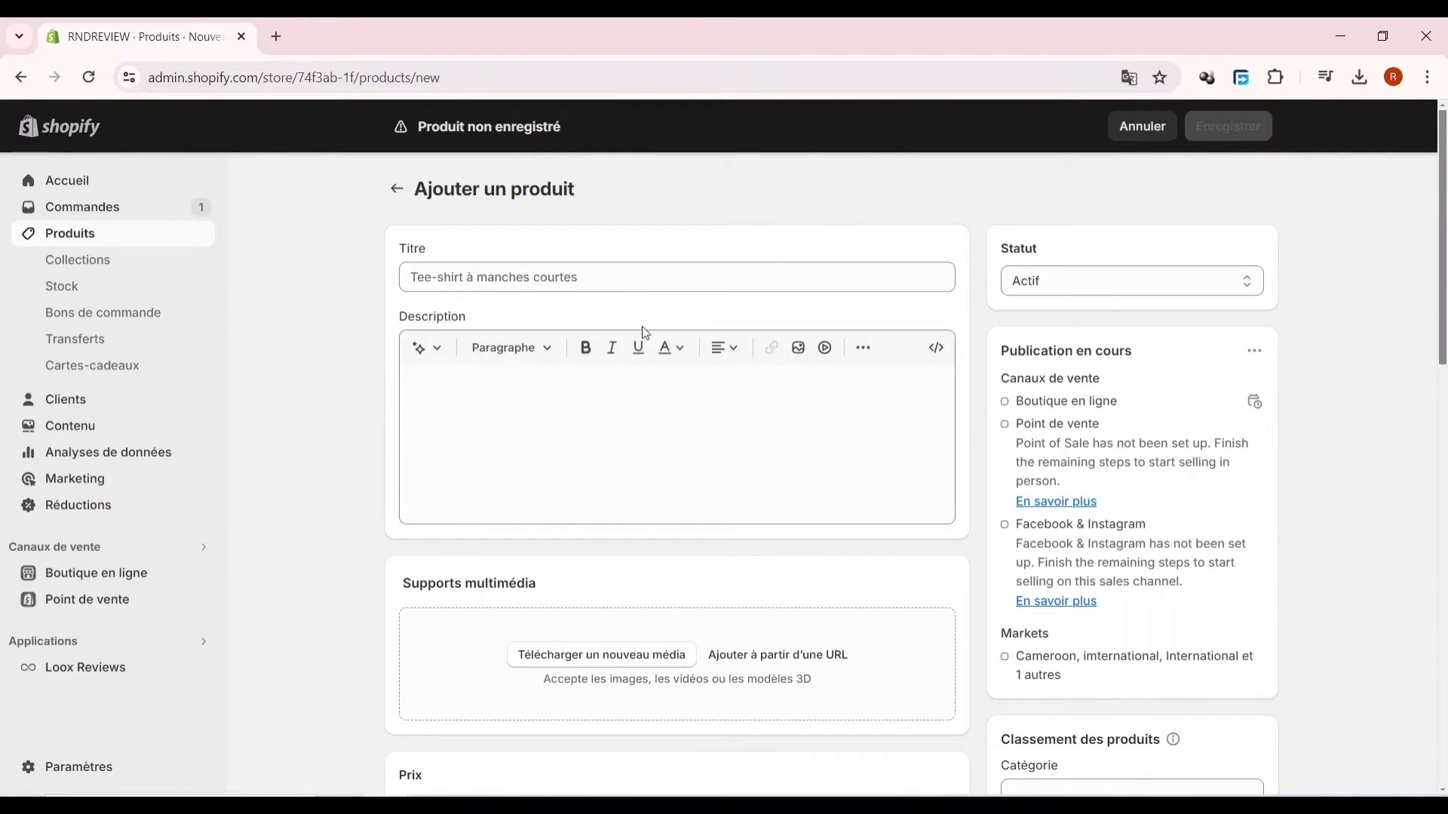
left_click(637, 289)
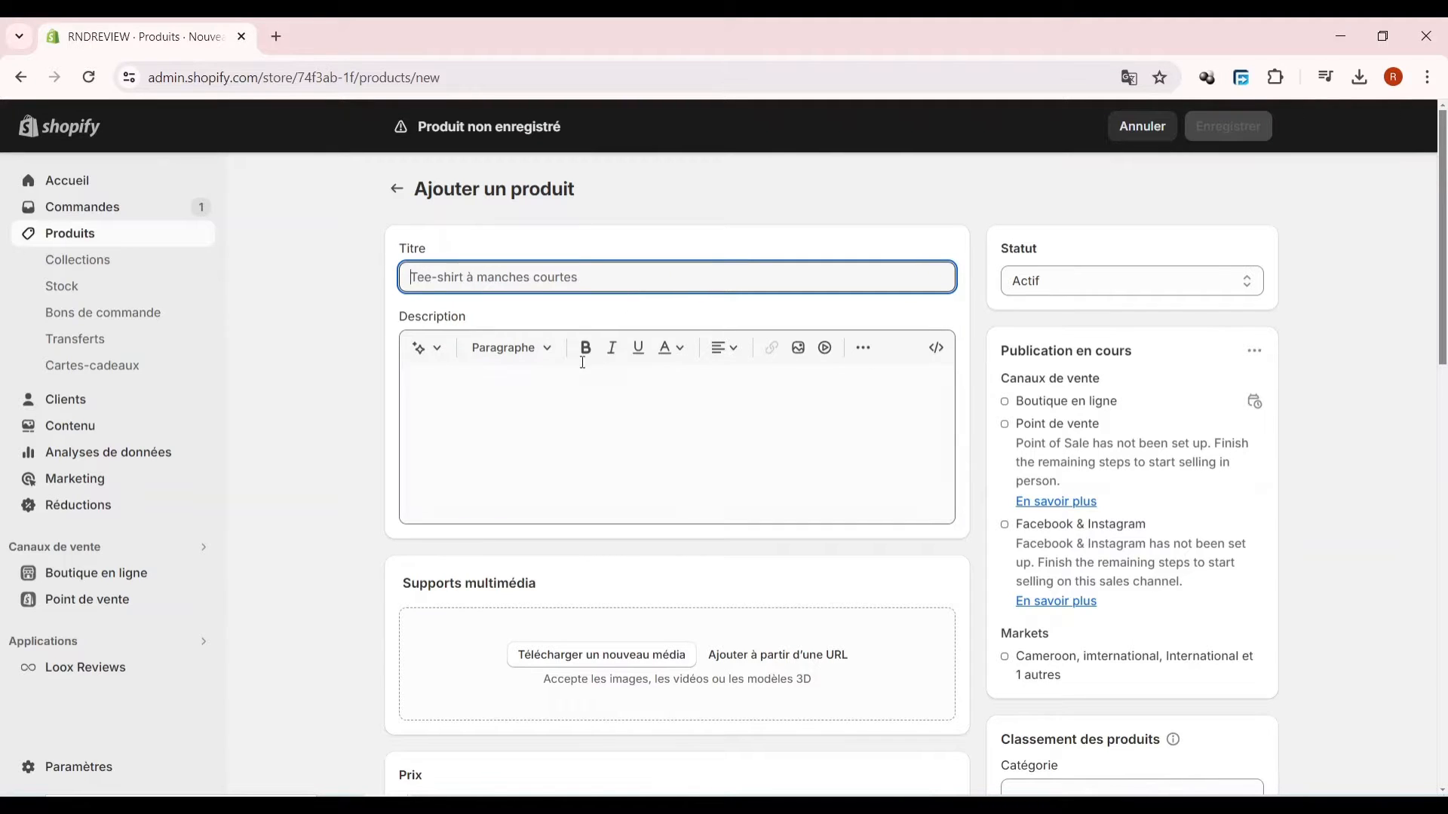
- Examine the new product form's media, price, stock, shipping, variant, search listing and classification sections, and return to the product list
scroll(438, 421, "down", 3)
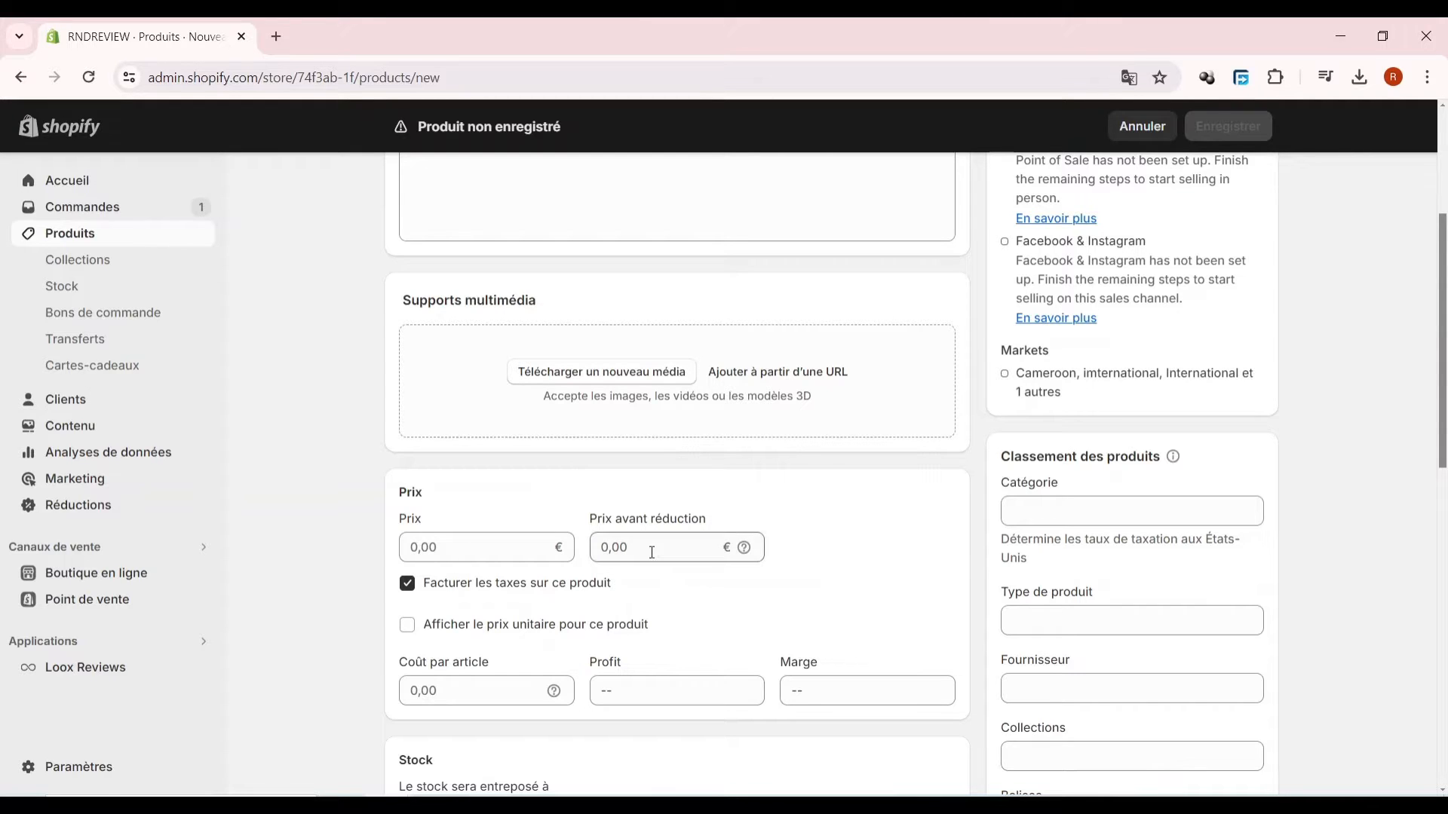
scroll(617, 571, "down", 1)
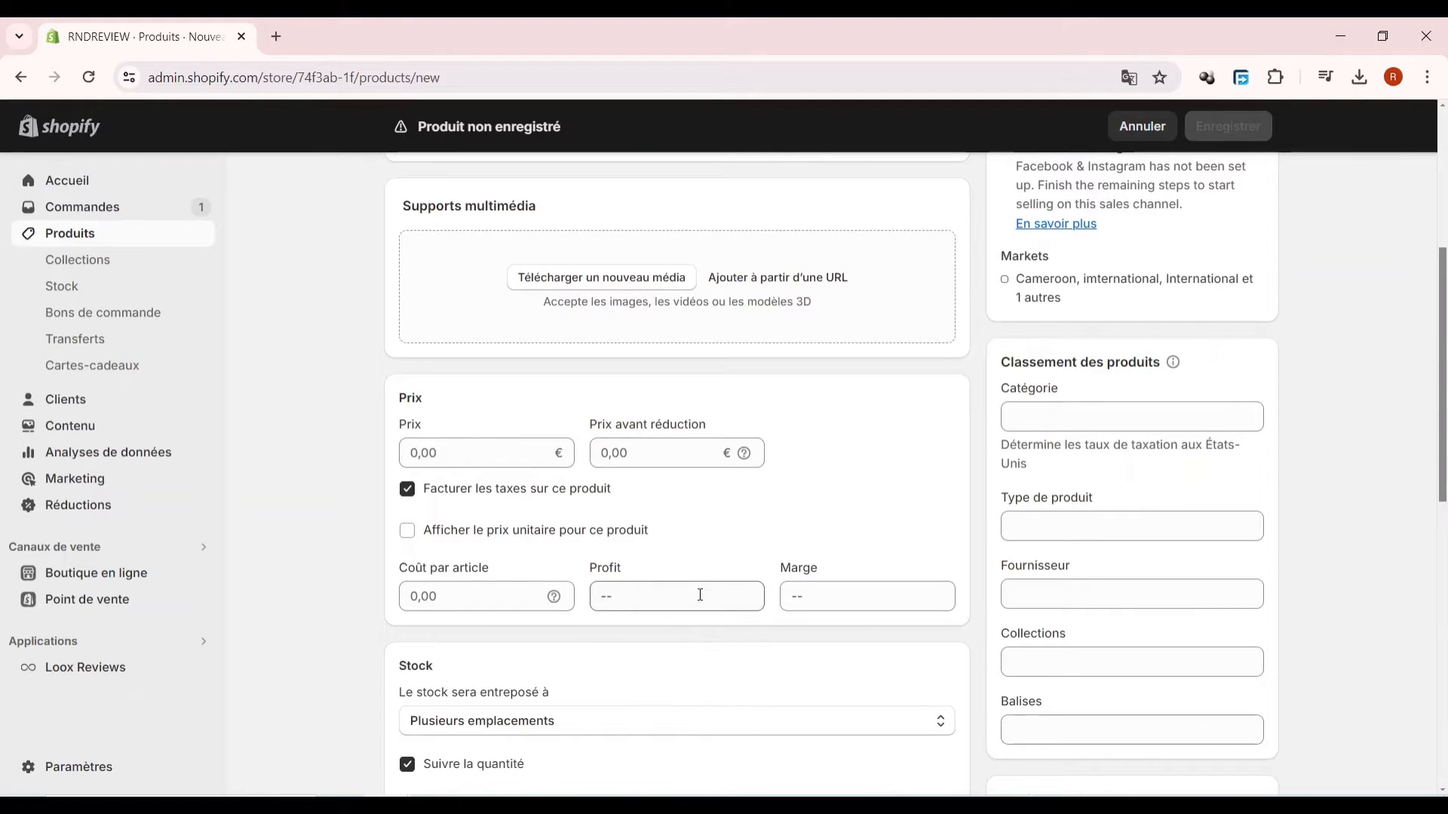
scroll(832, 591, "down", 3)
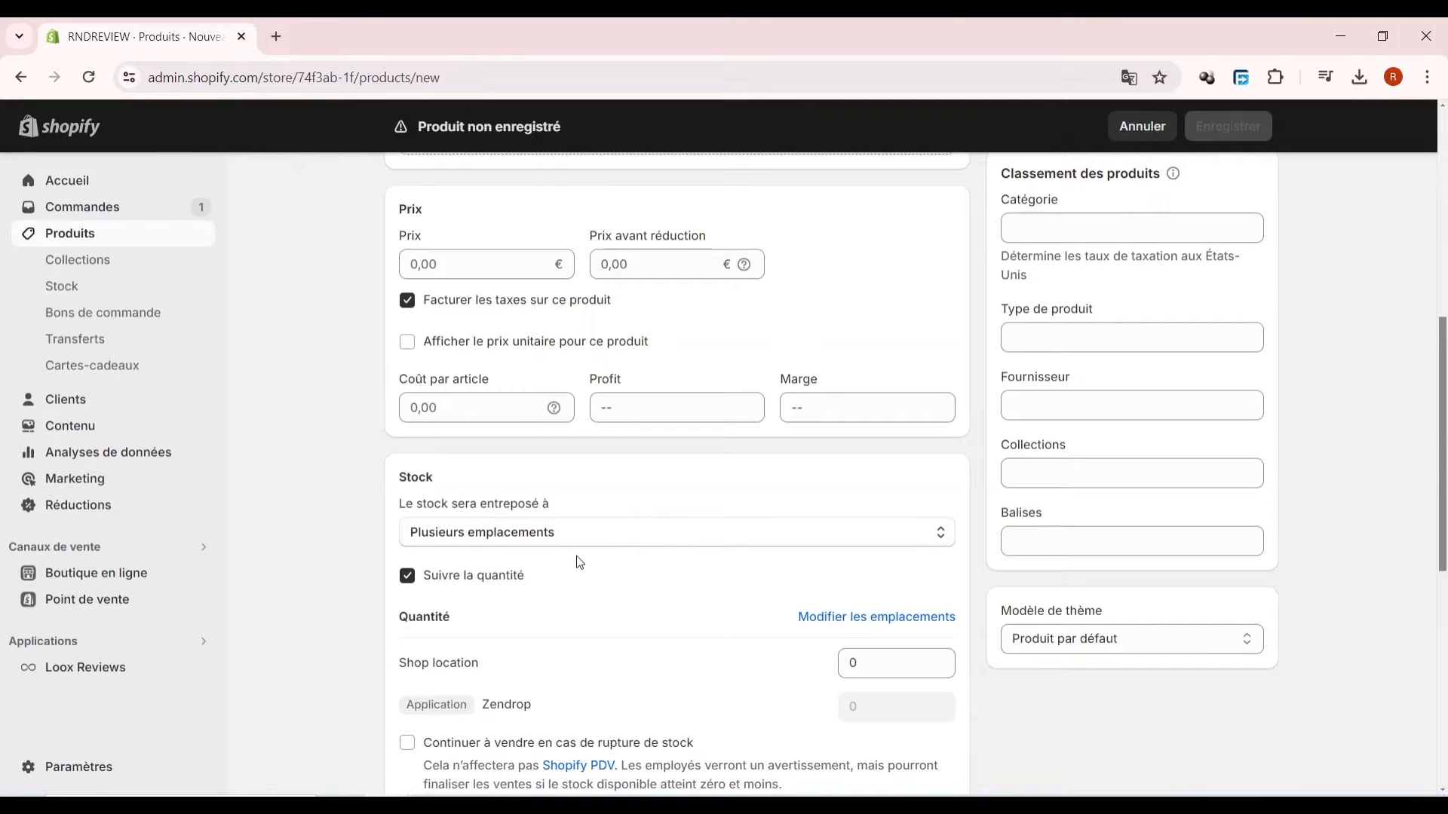
scroll(579, 562, "down", 3)
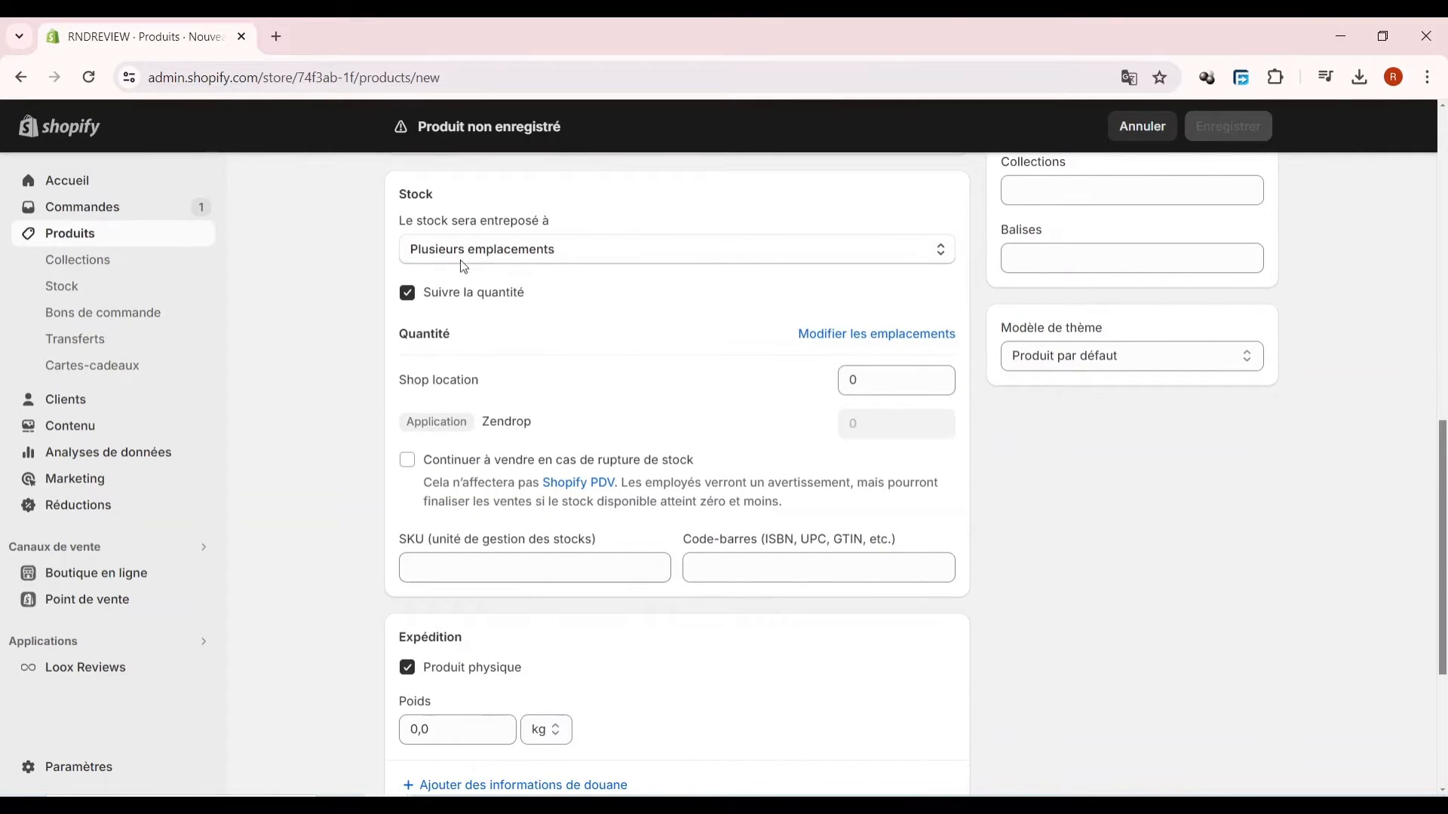
scroll(510, 472, "down", 1)
scroll(510, 471, "down", 2)
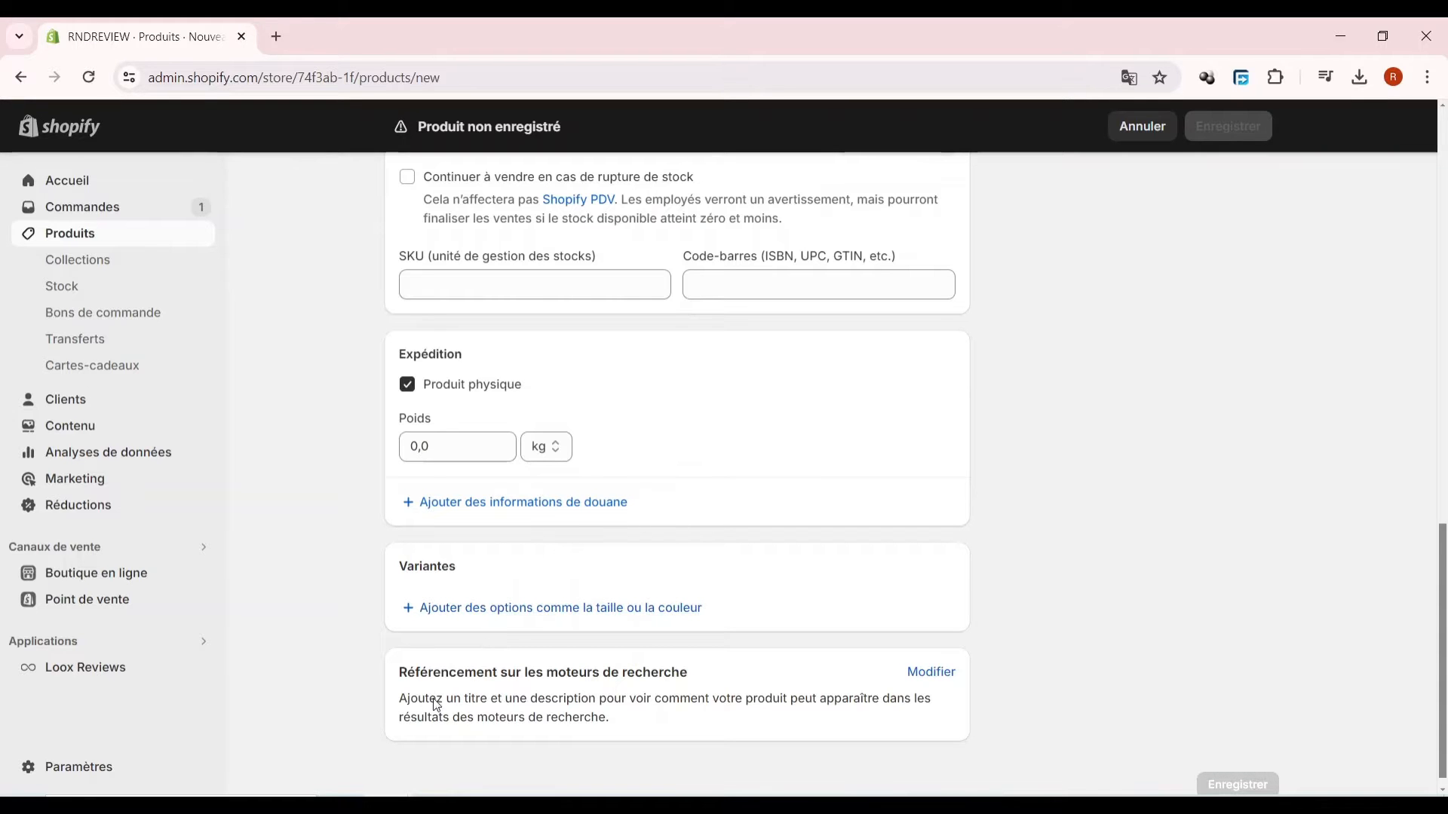
scroll(959, 563, "up", 5)
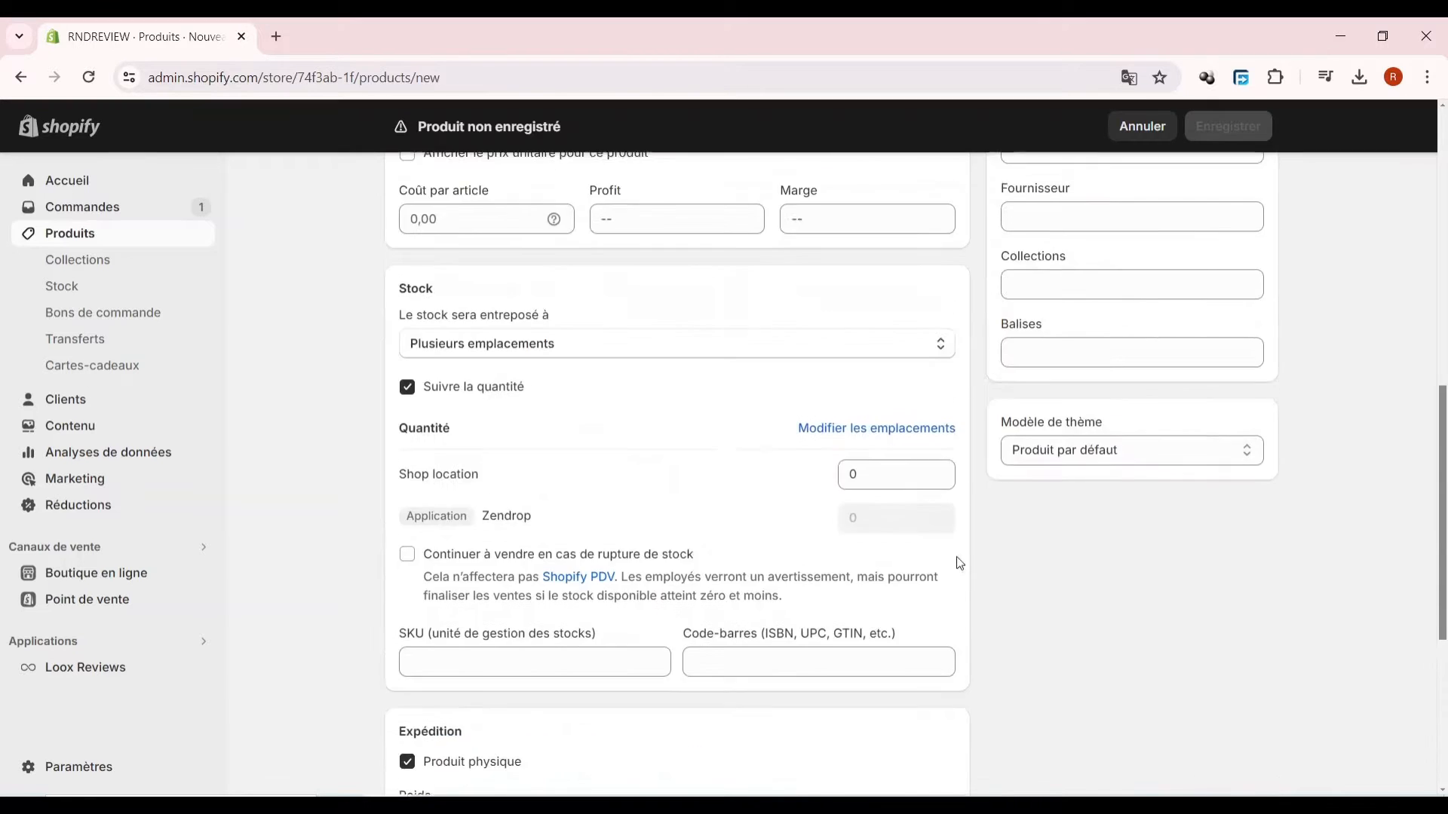
scroll(959, 562, "up", 10)
scroll(1125, 429, "down", 5)
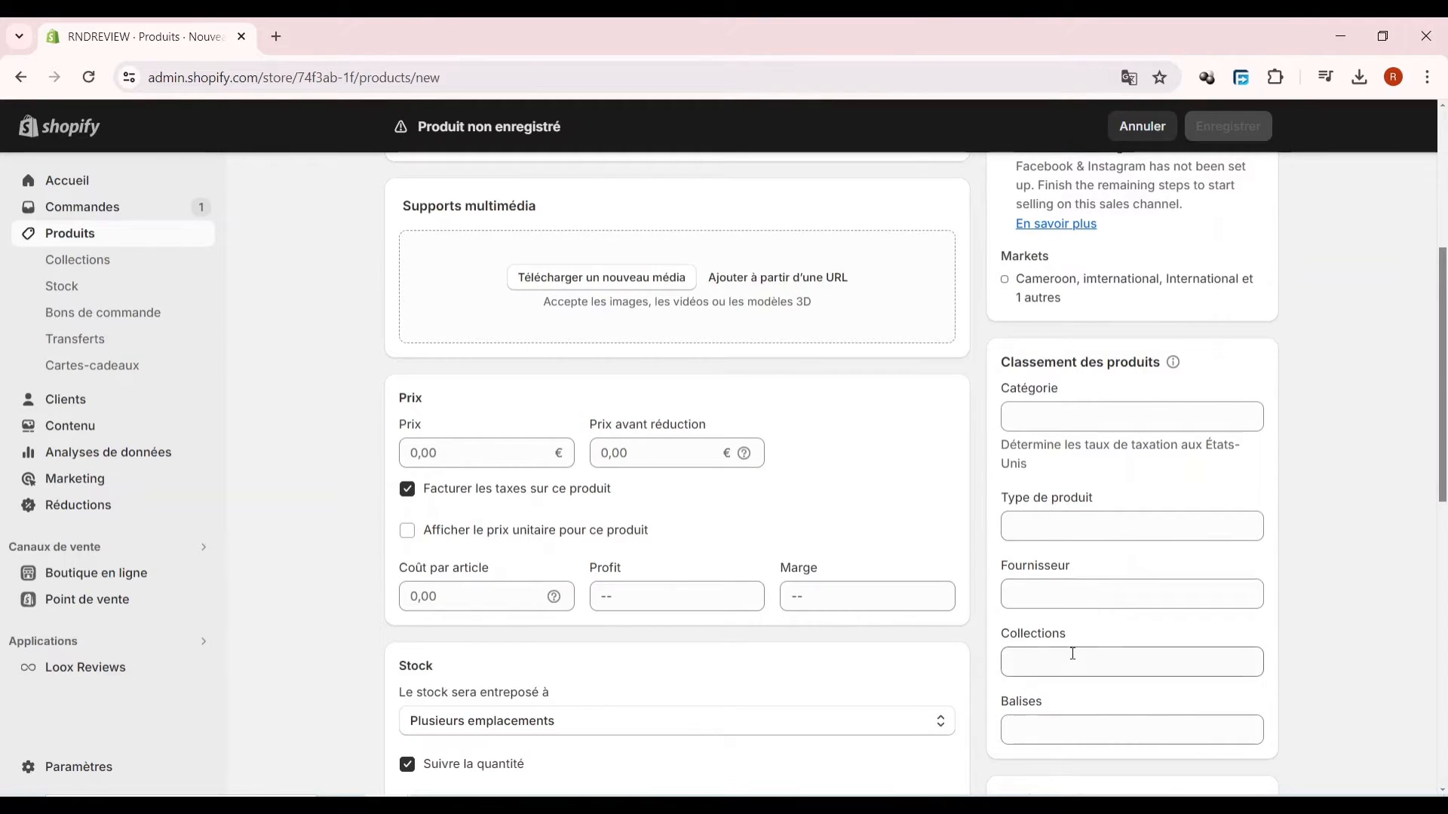
scroll(1055, 672, "up", 5)
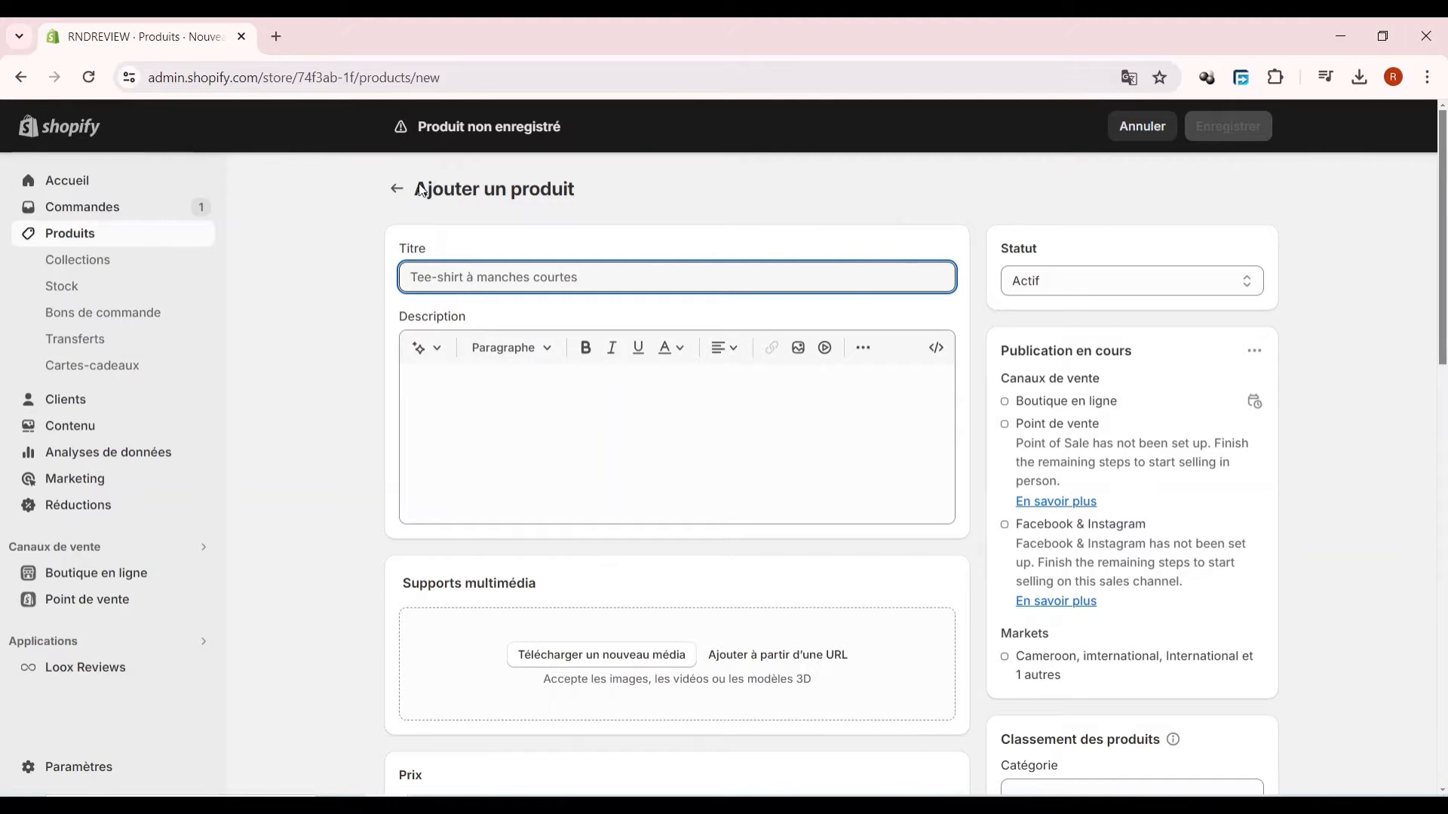
left_click(396, 188)
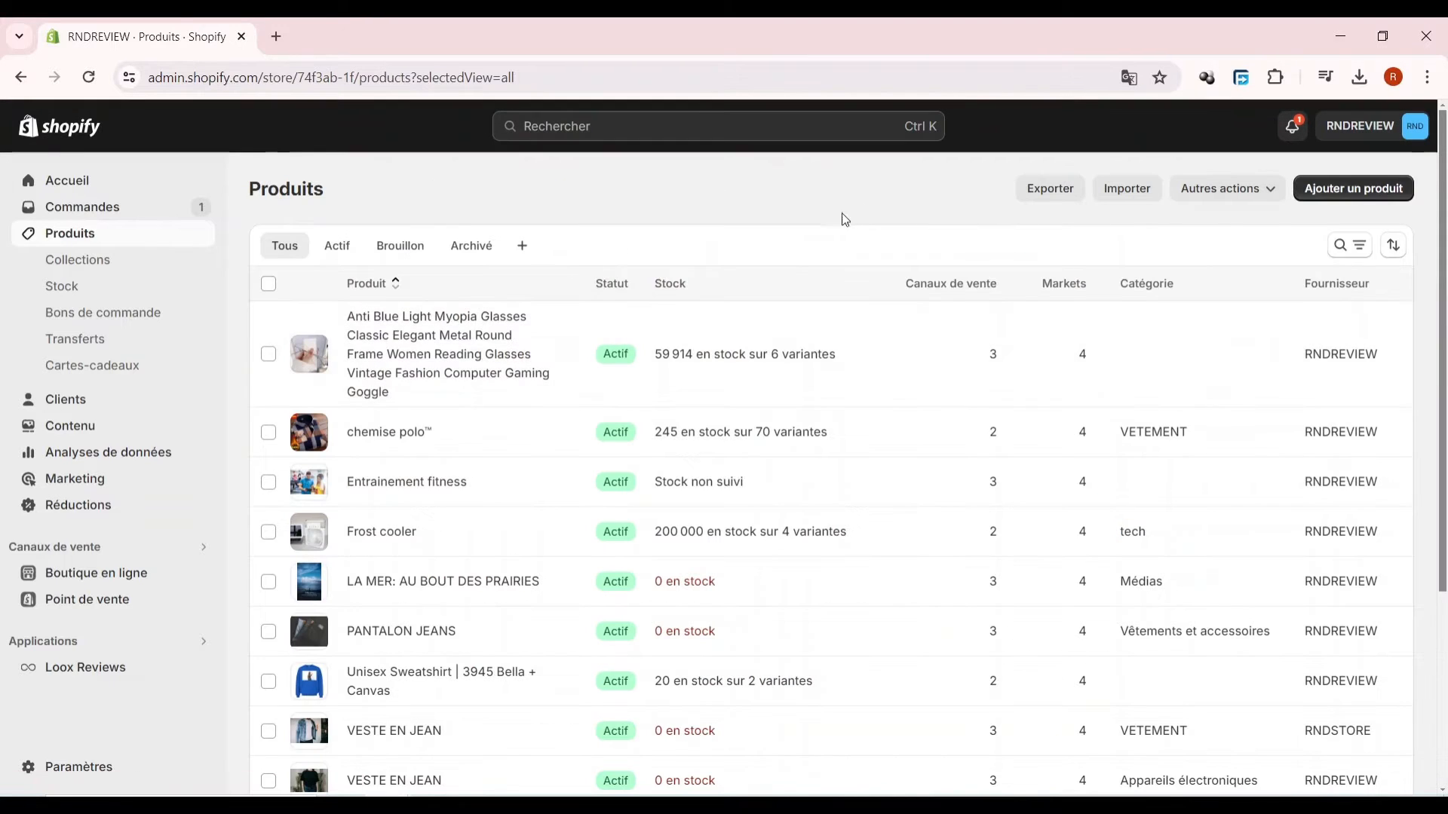
- Open the Shopify App Store from the store's apps and sales channels settings
left_click(79, 767)
scroll(336, 363, "down", 4)
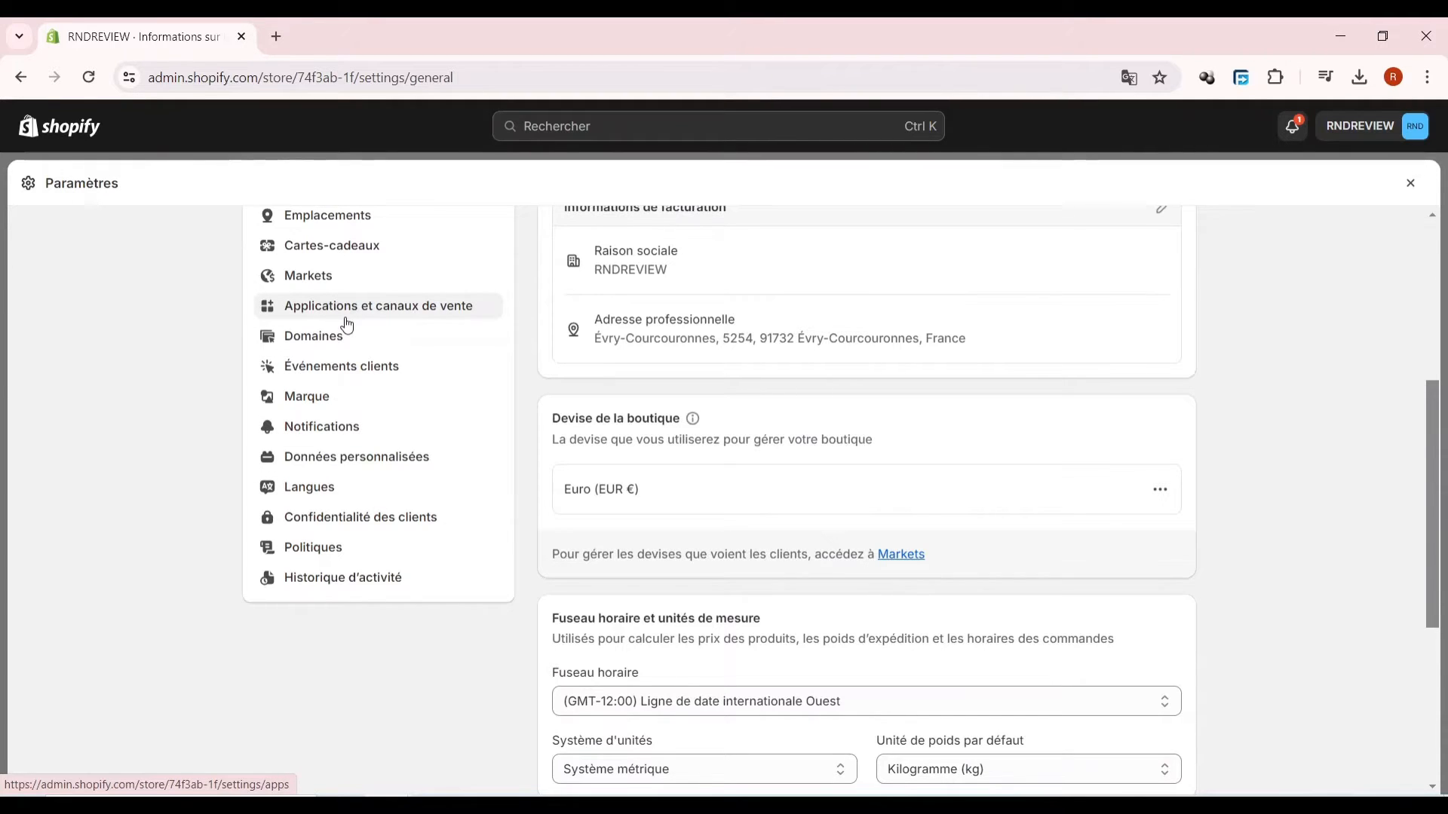
left_click(346, 322)
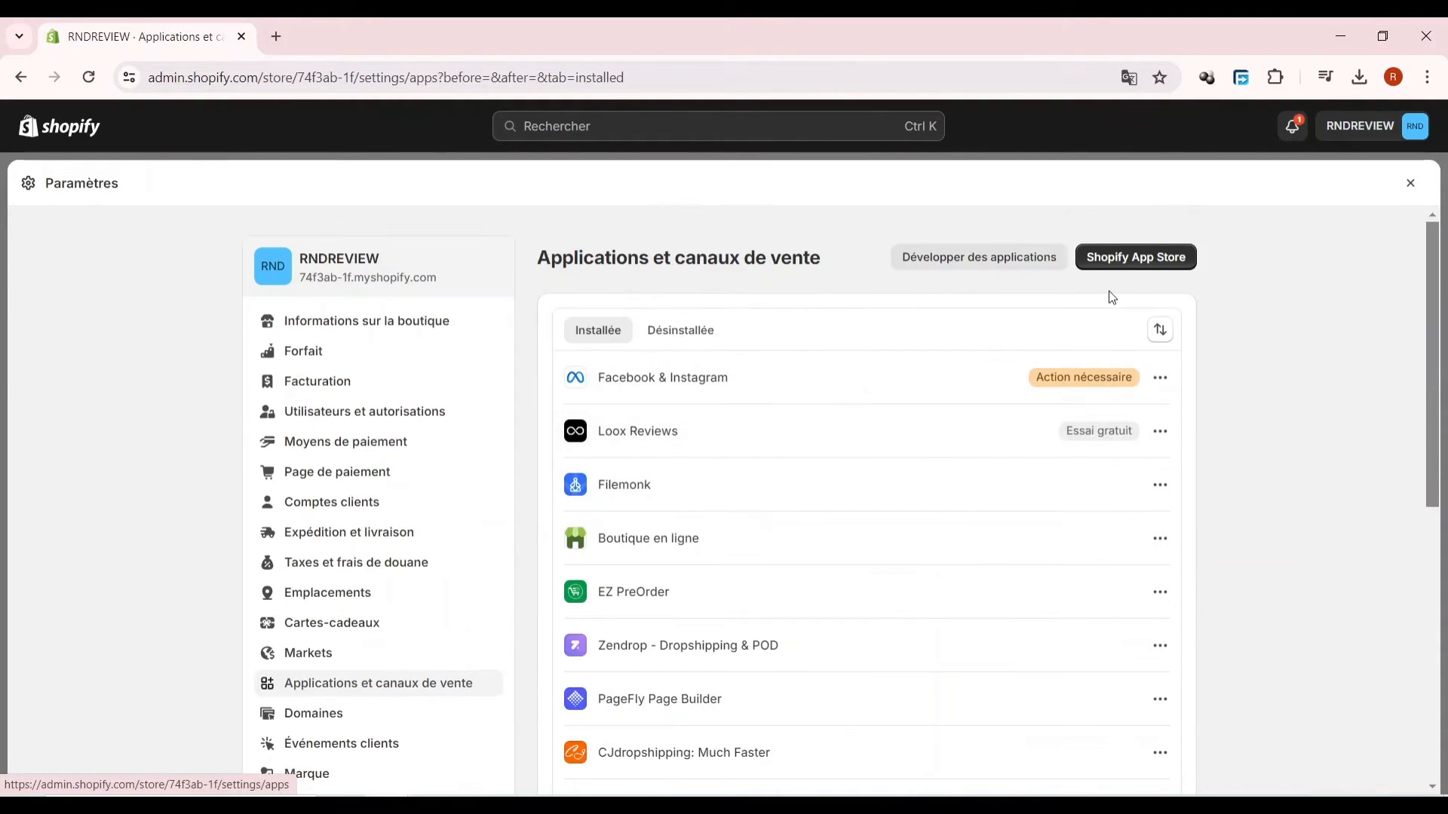
left_click(1152, 263)
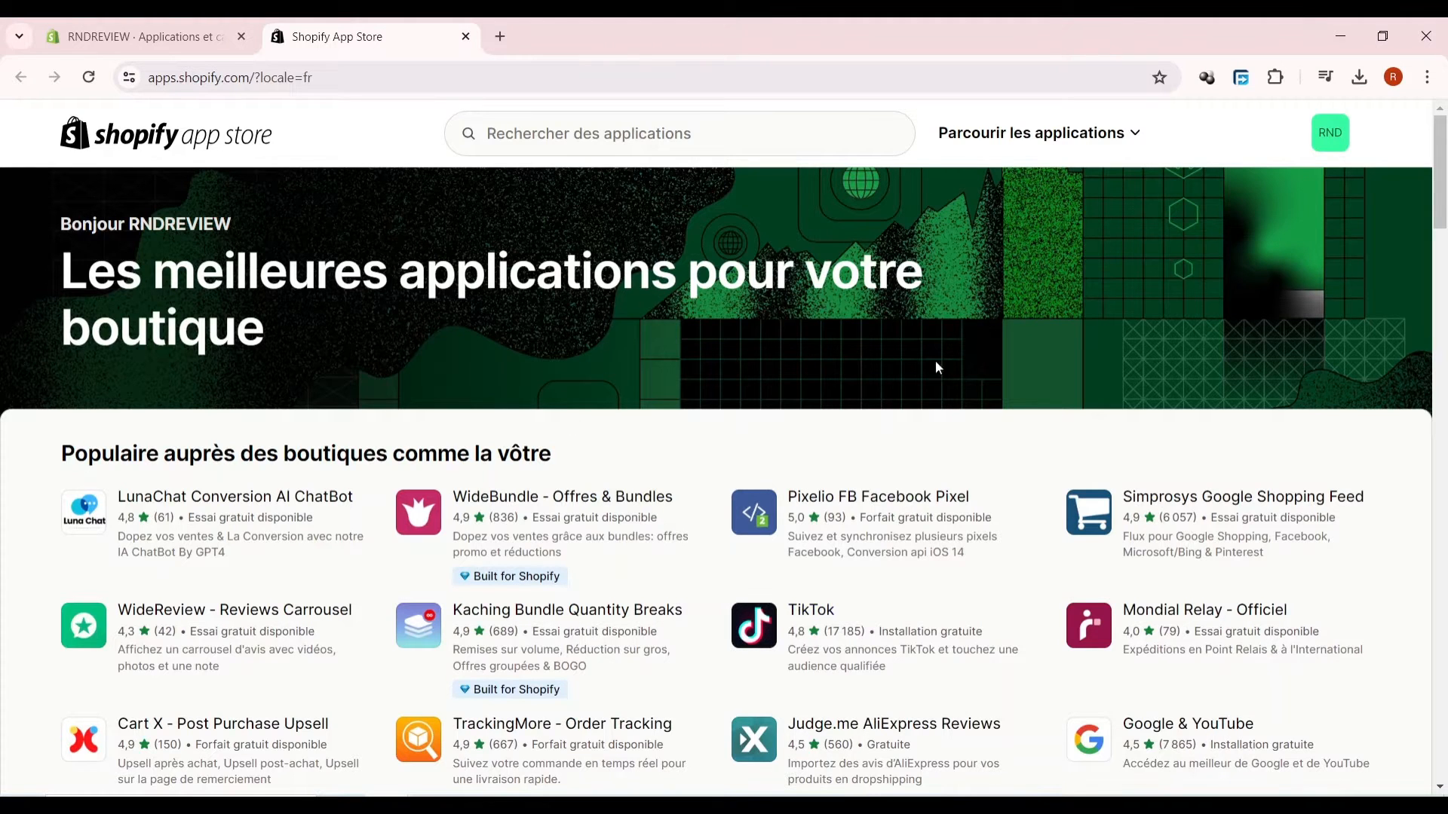
- Search the app store for "caroussel", browse the results and open the FoxSell Slider & Carousel listing
left_click(720, 133)
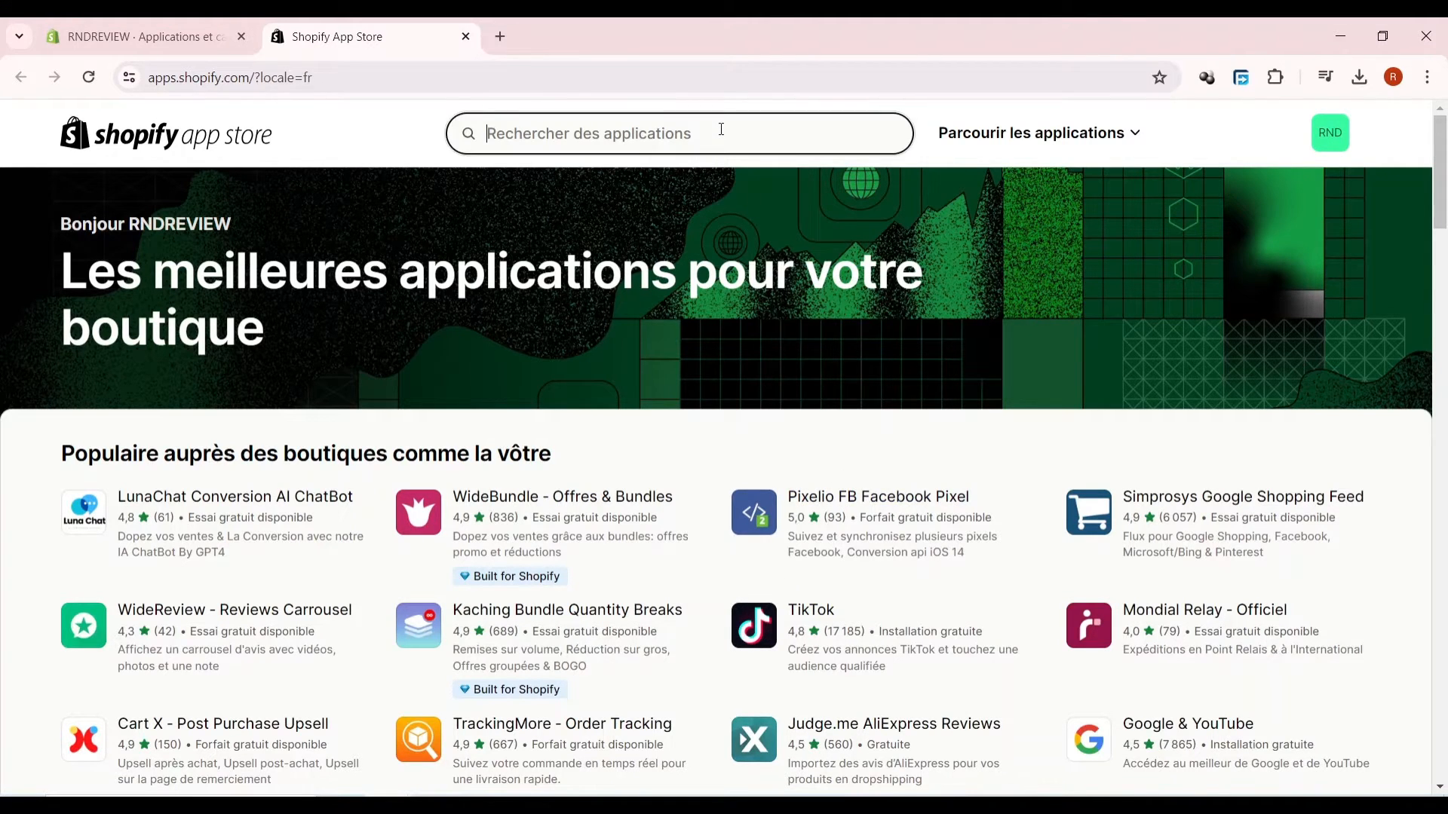
type("carou")
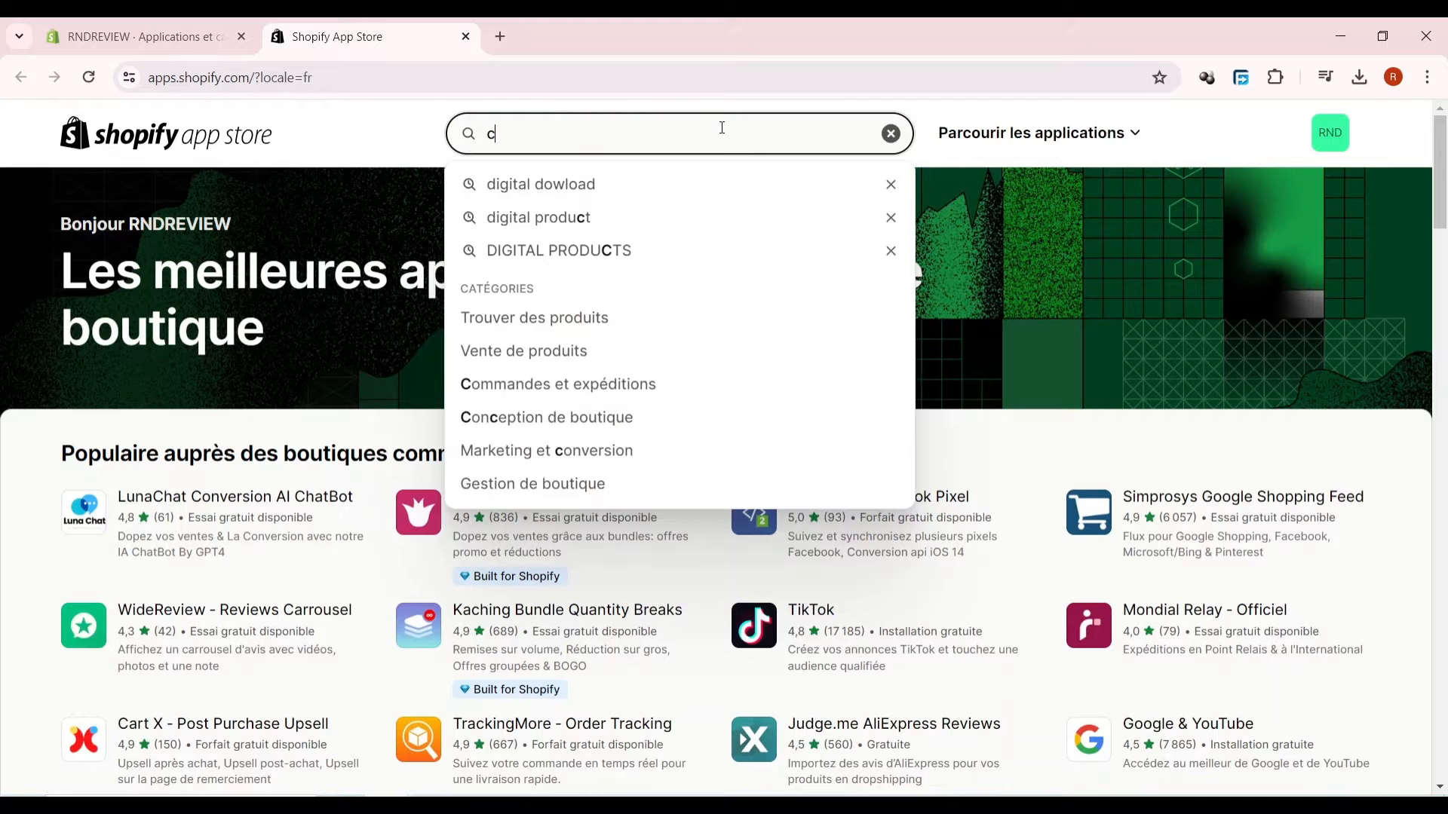
key("Return")
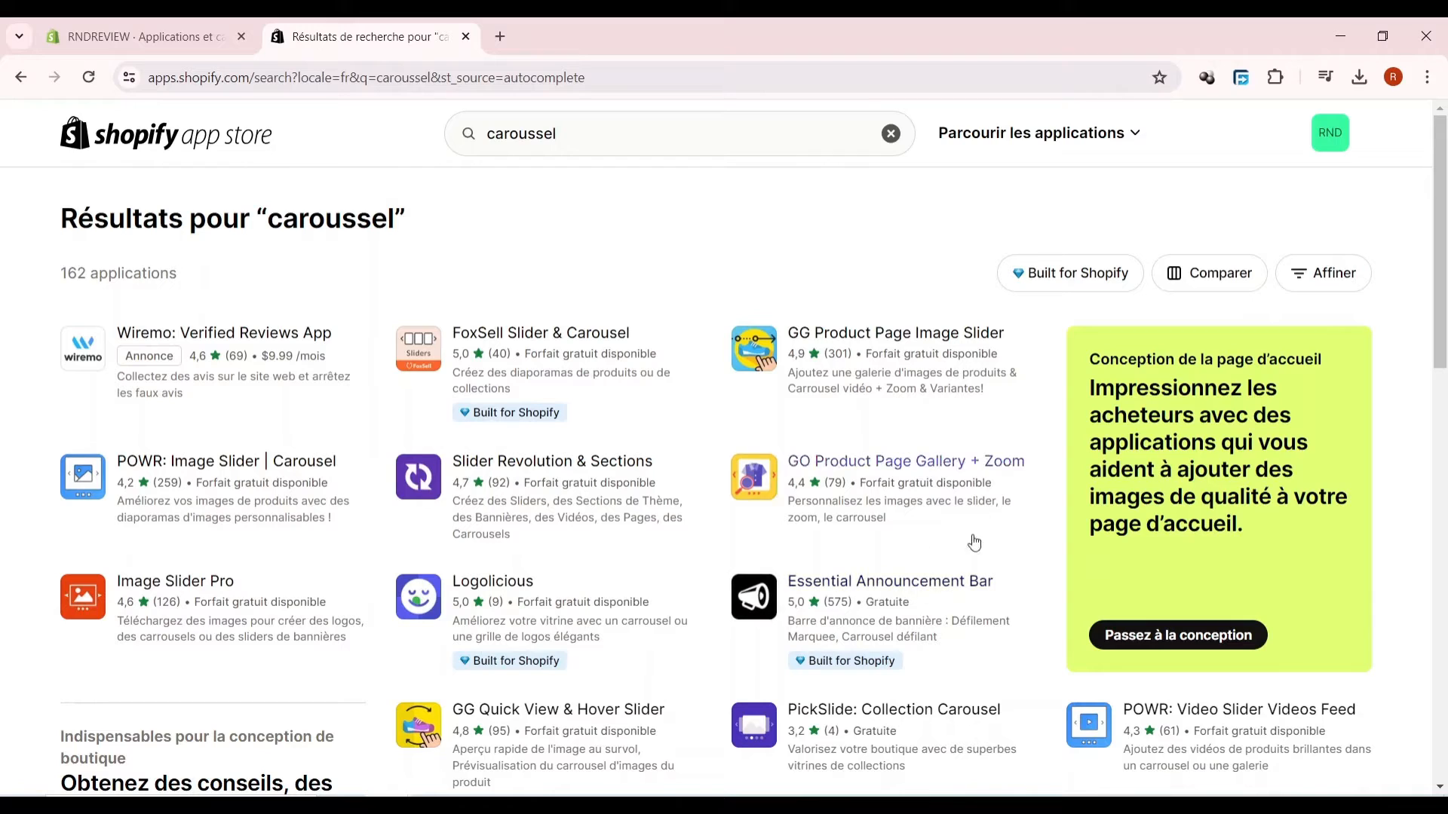
scroll(529, 624, "down", 1)
scroll(529, 624, "down", 4)
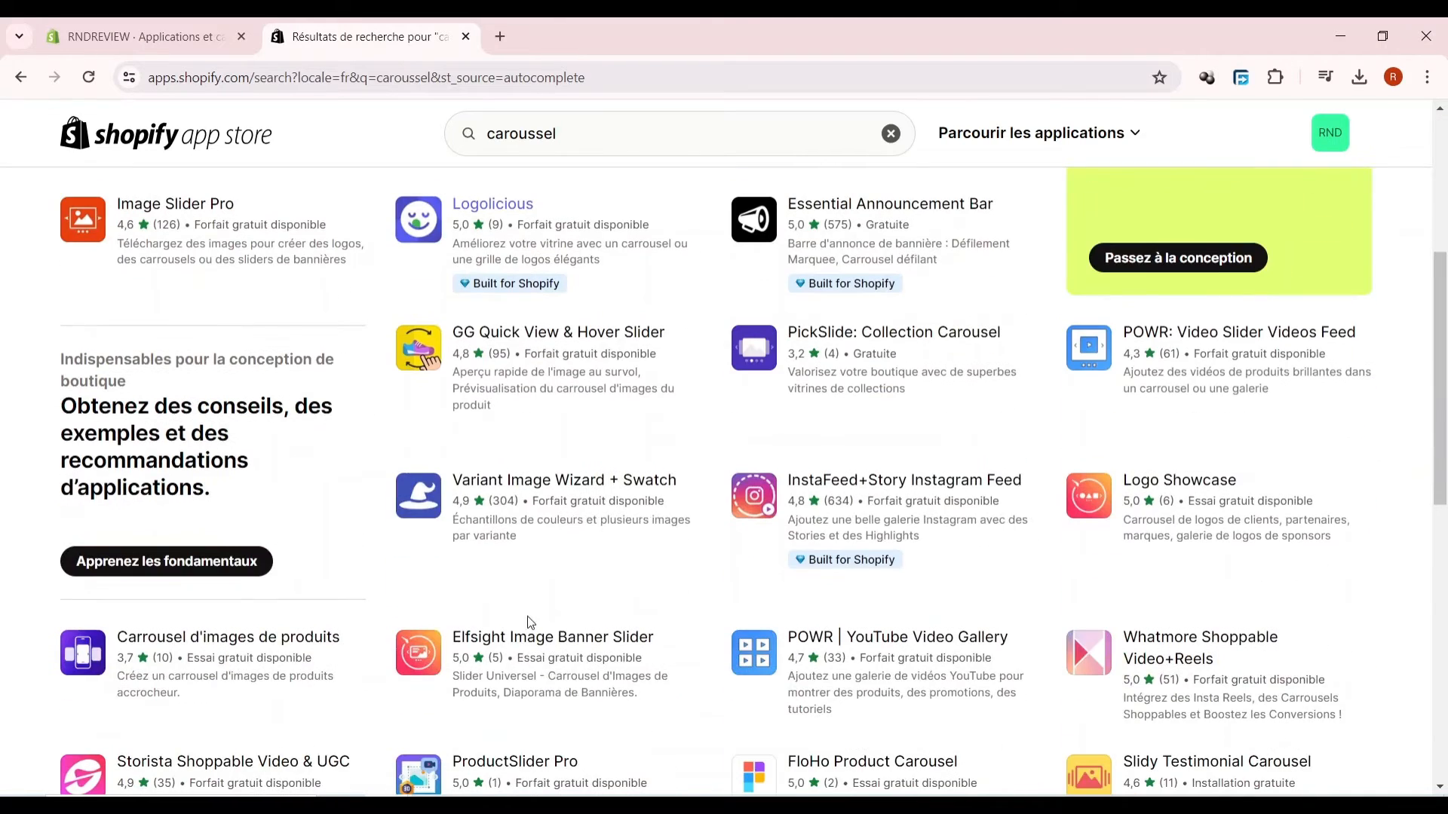
scroll(550, 573, "up", 5)
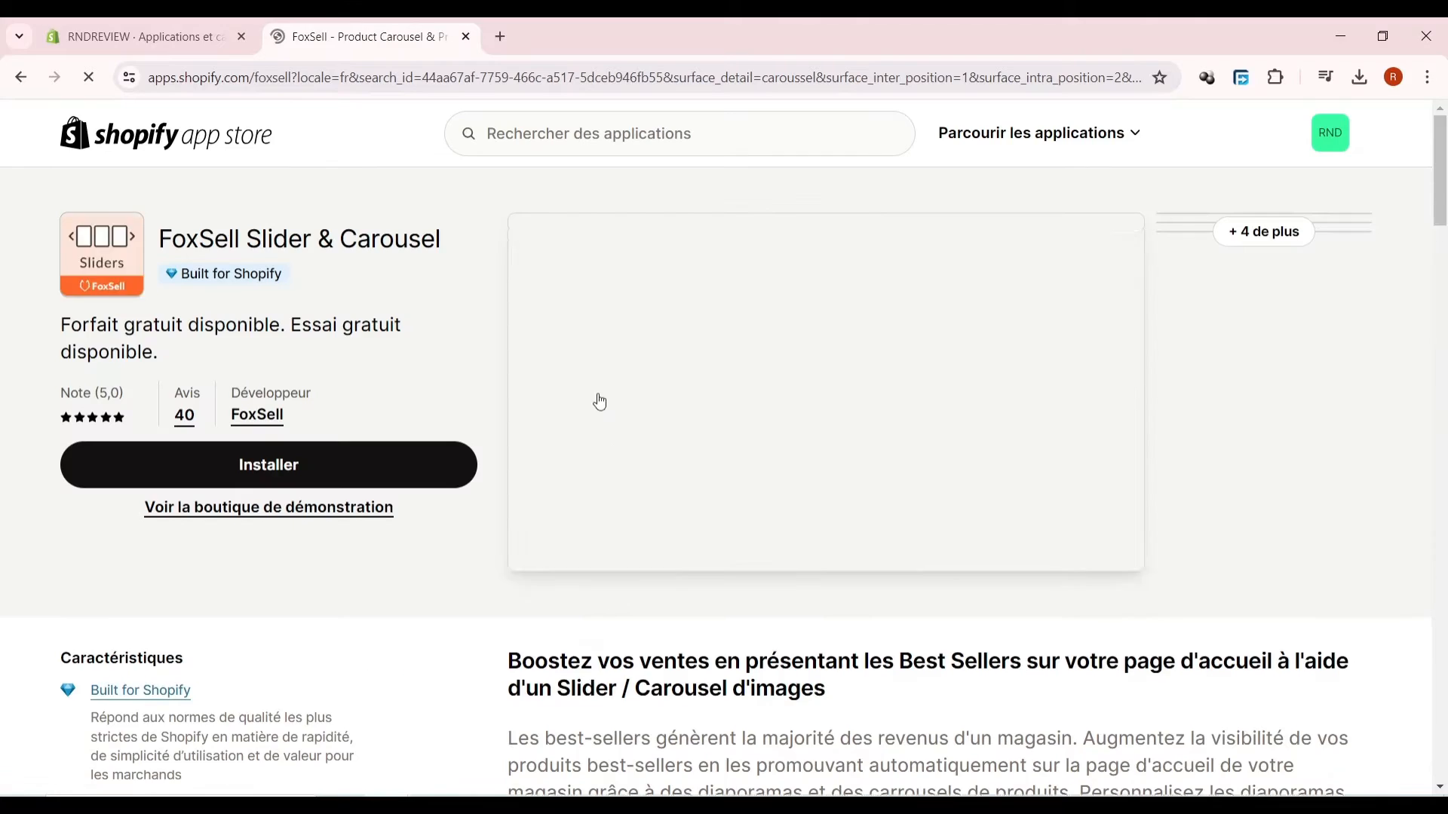
- Review FoxSell Slider & Carousel's pricing, install the app on the store and run its theme compatibility check
scroll(598, 404, "down", 10)
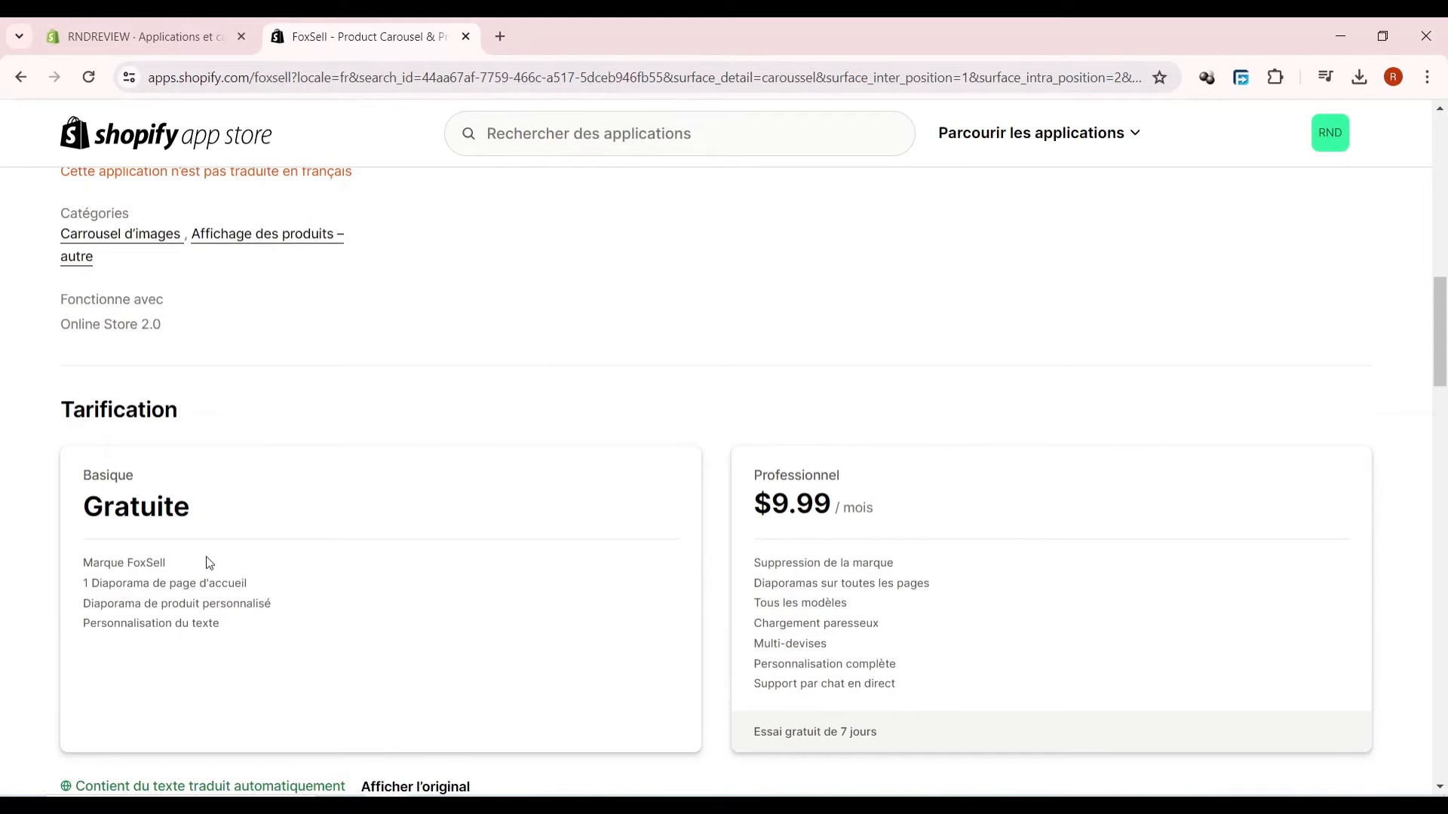
scroll(209, 563, "up", 10)
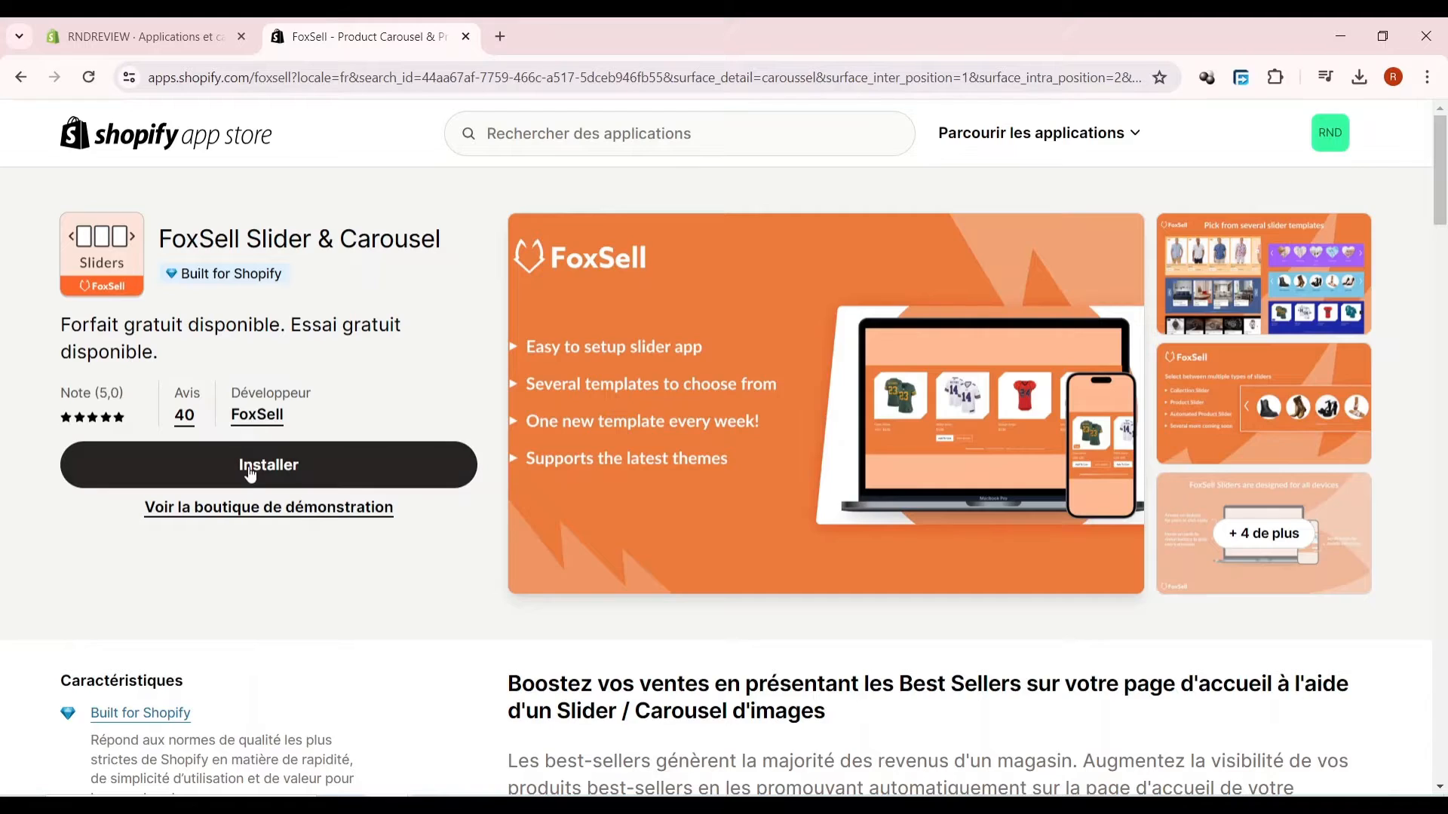
left_click(181, 447)
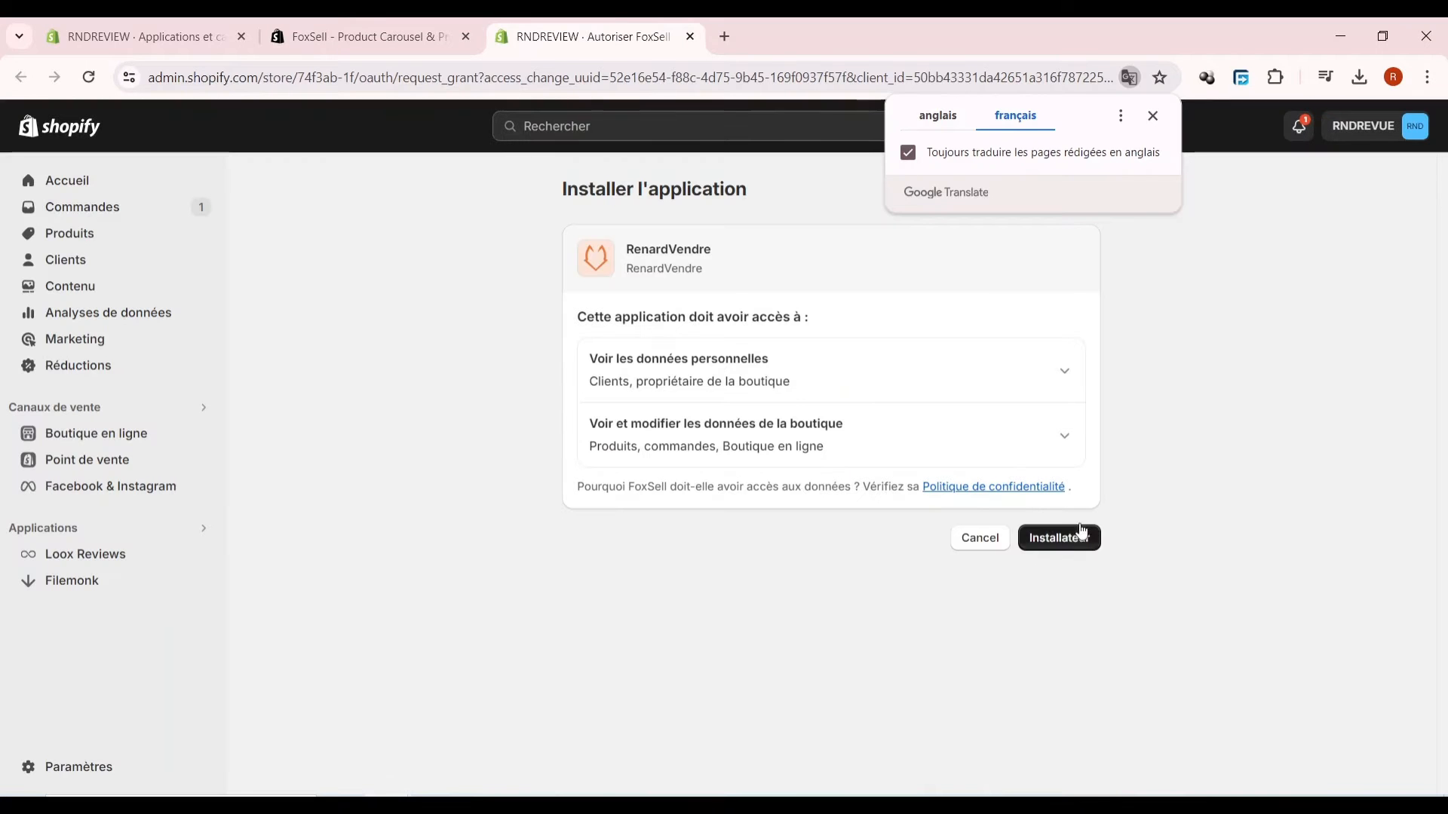
left_click(1063, 543)
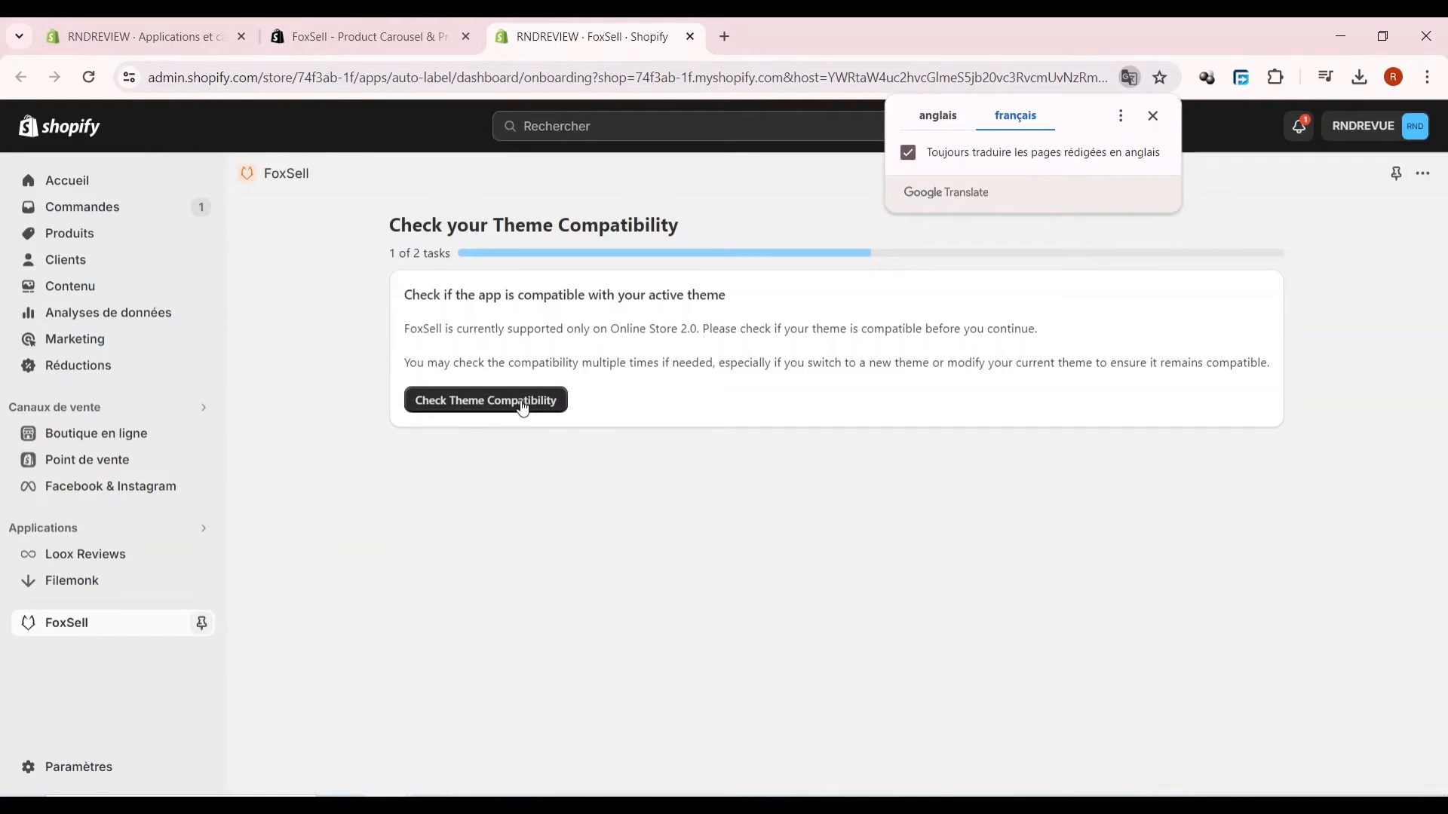
left_click(522, 407)
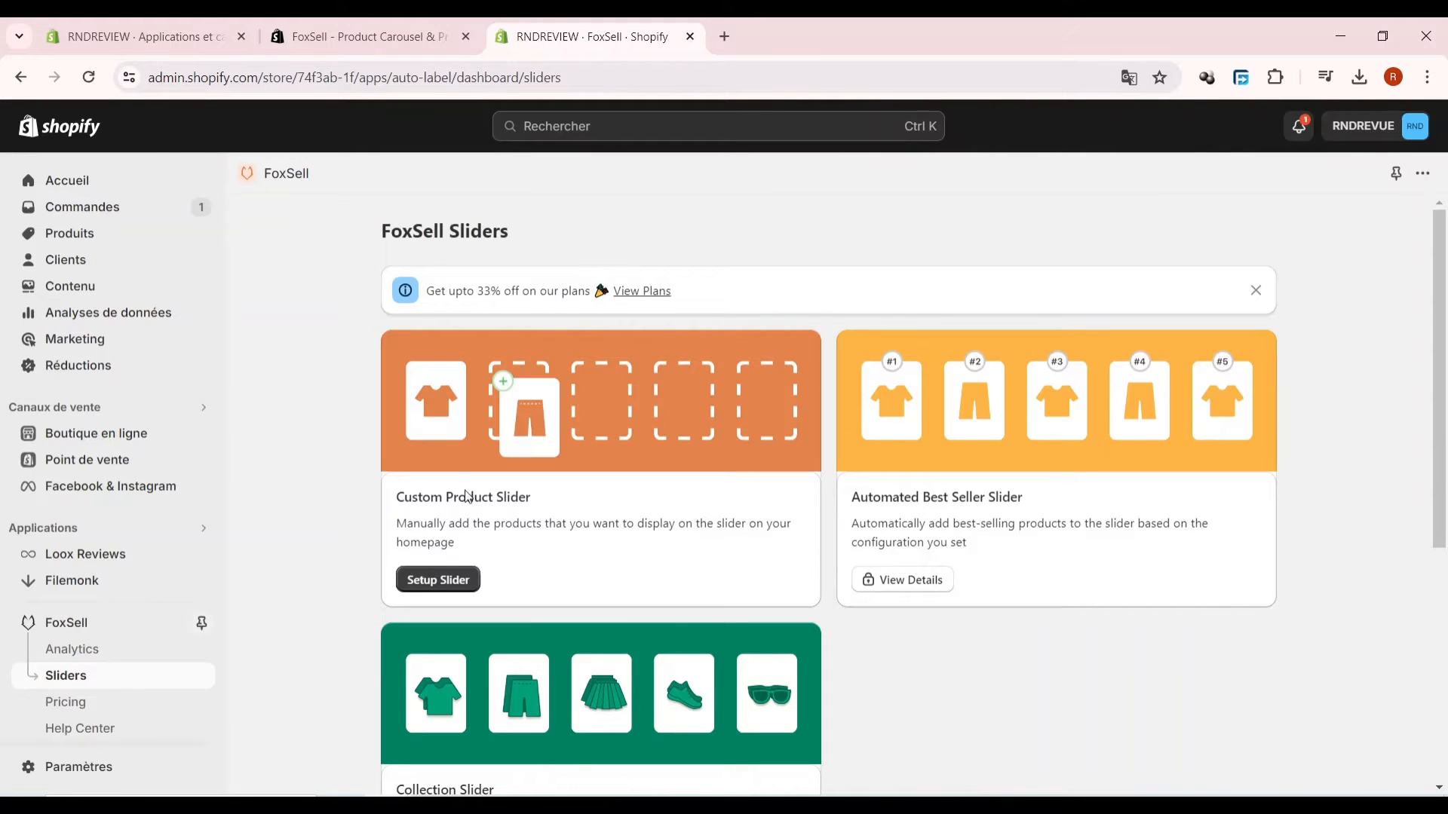
- Set up a Custom Product Slider with the Box Free template and add it to the theme
scroll(558, 483, "down", 2)
scroll(439, 549, "down", 2)
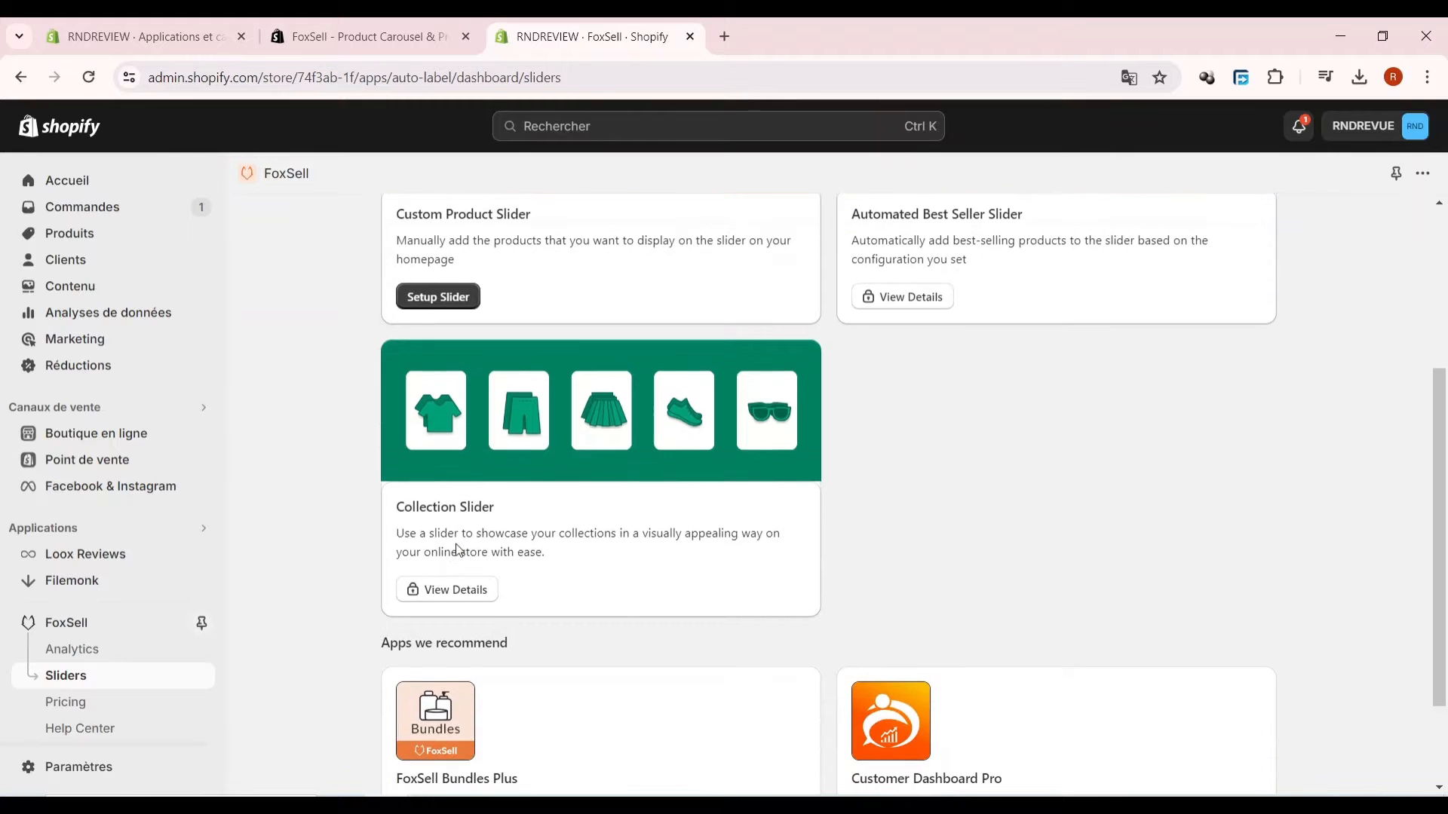
scroll(485, 540, "down", 2)
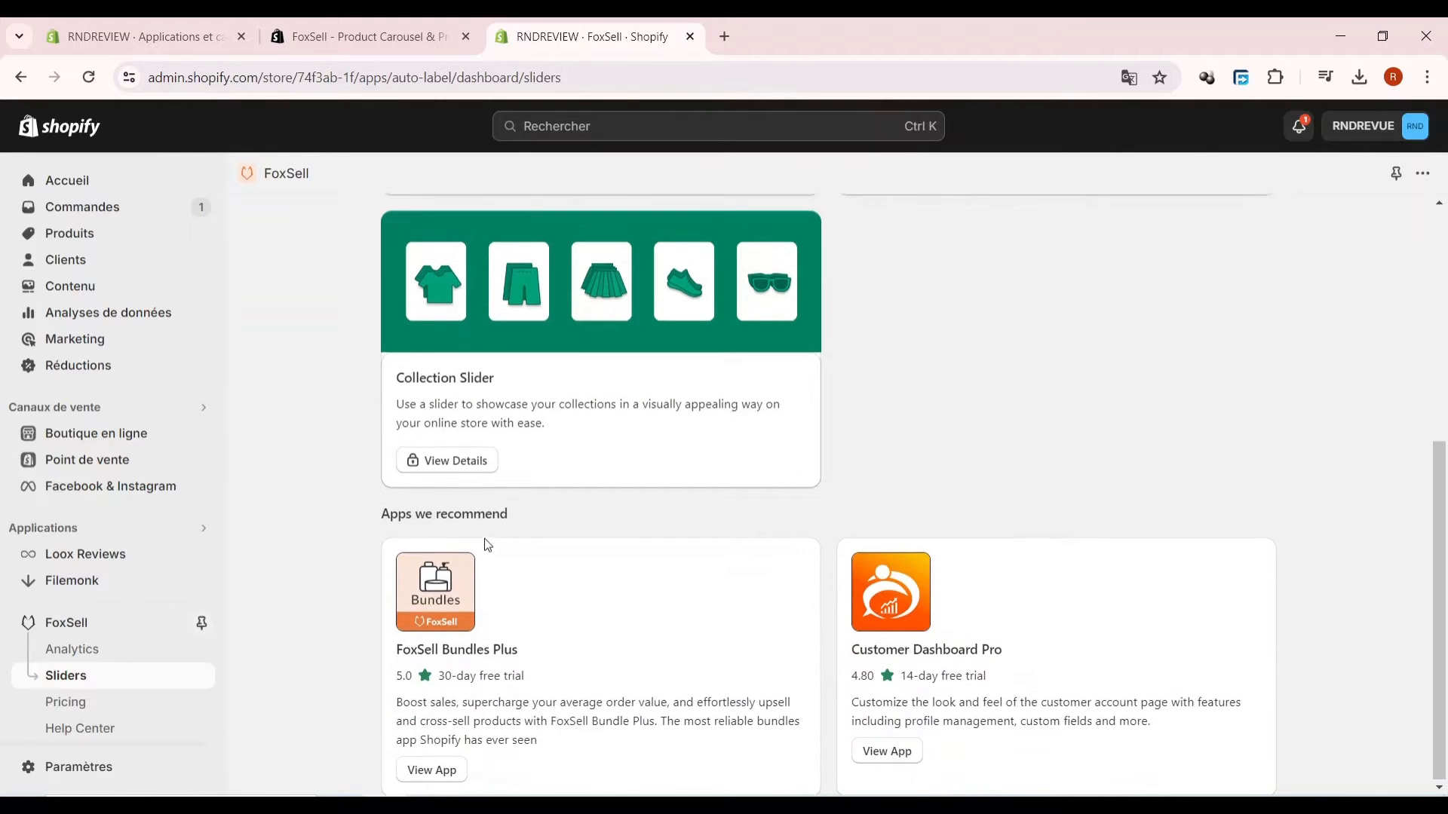
scroll(485, 539, "up", 1)
scroll(484, 538, "down", 1)
scroll(484, 538, "up", 1)
scroll(486, 536, "up", 4)
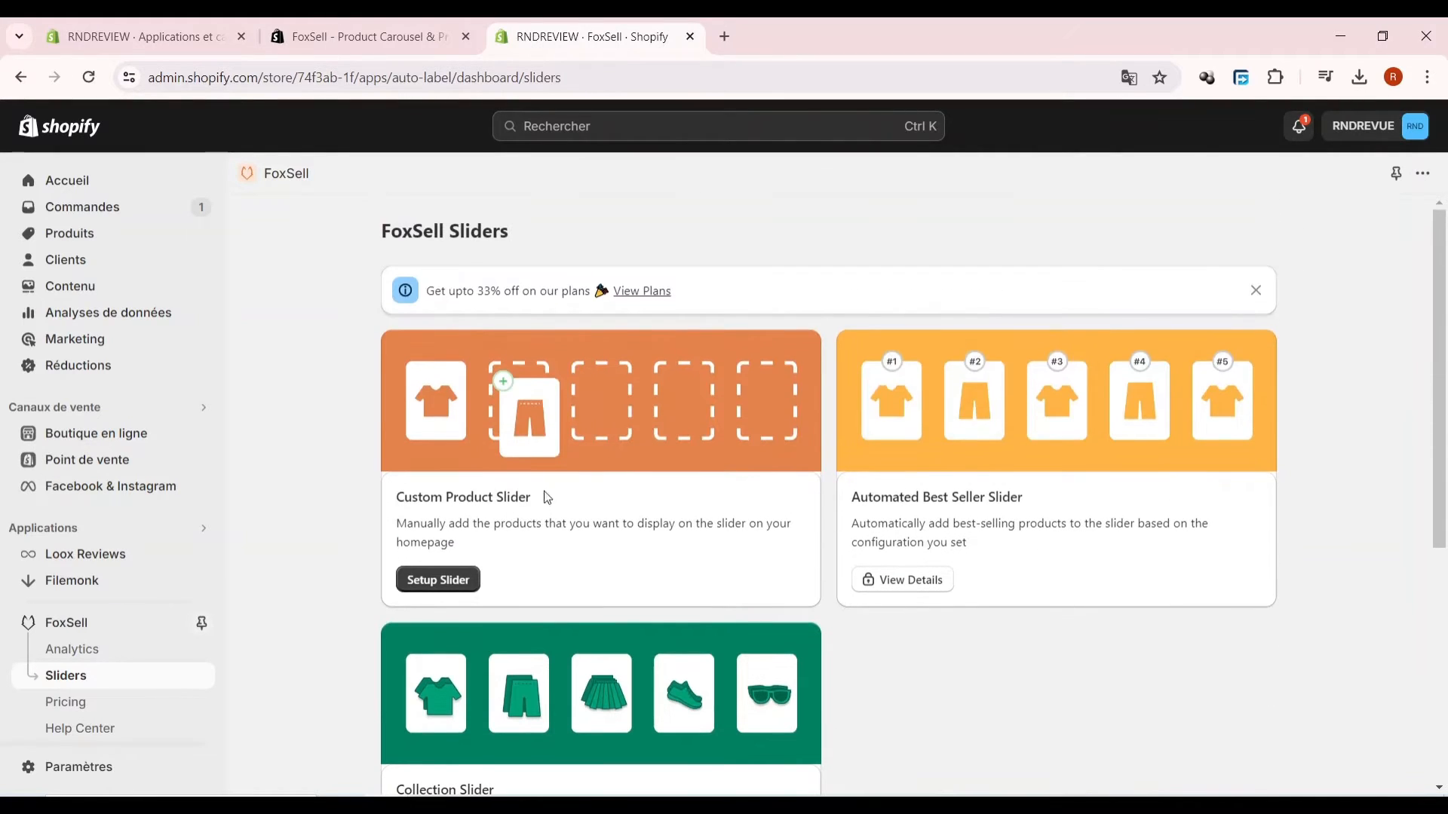
left_click(463, 581)
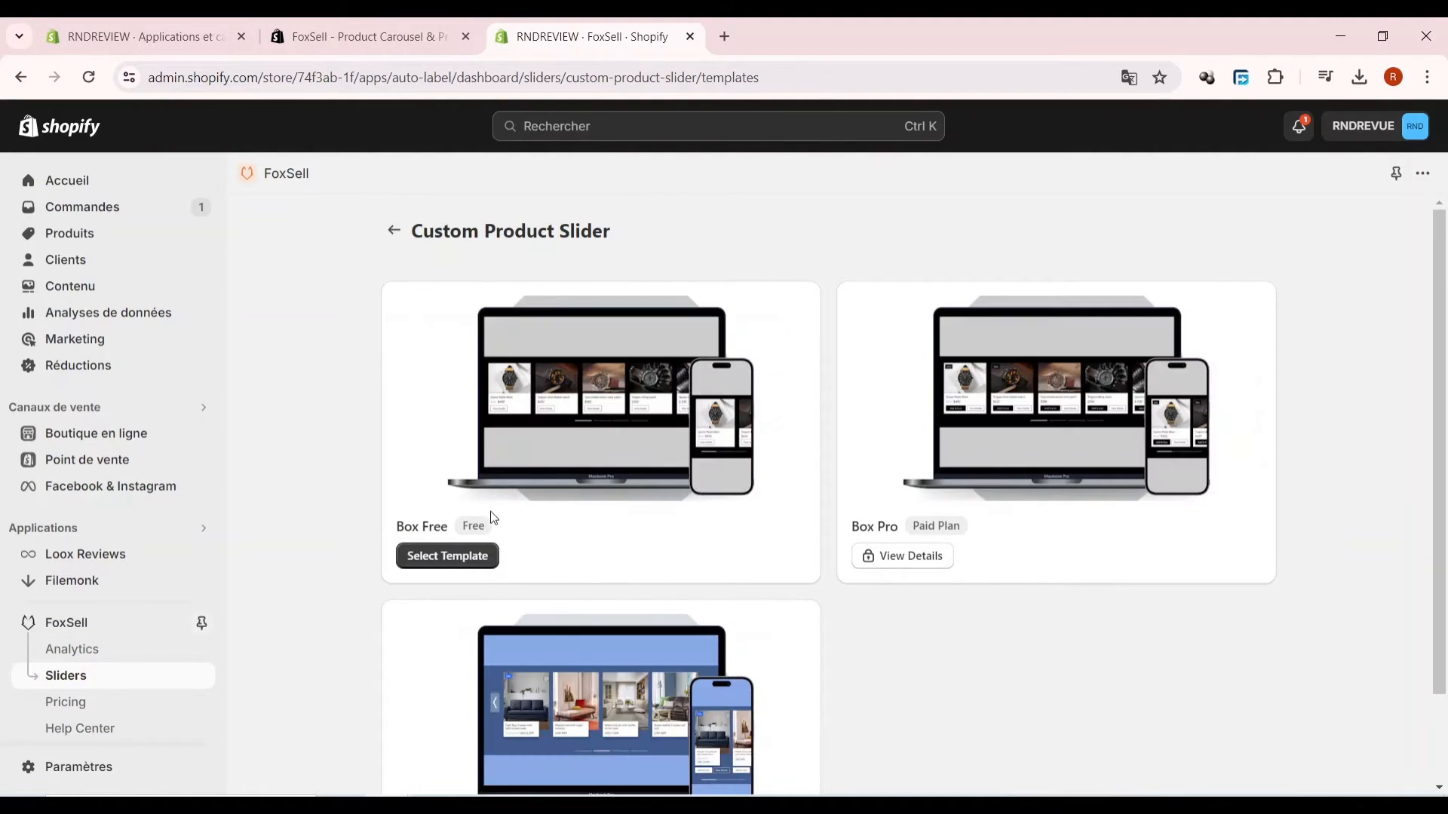
left_click(439, 556)
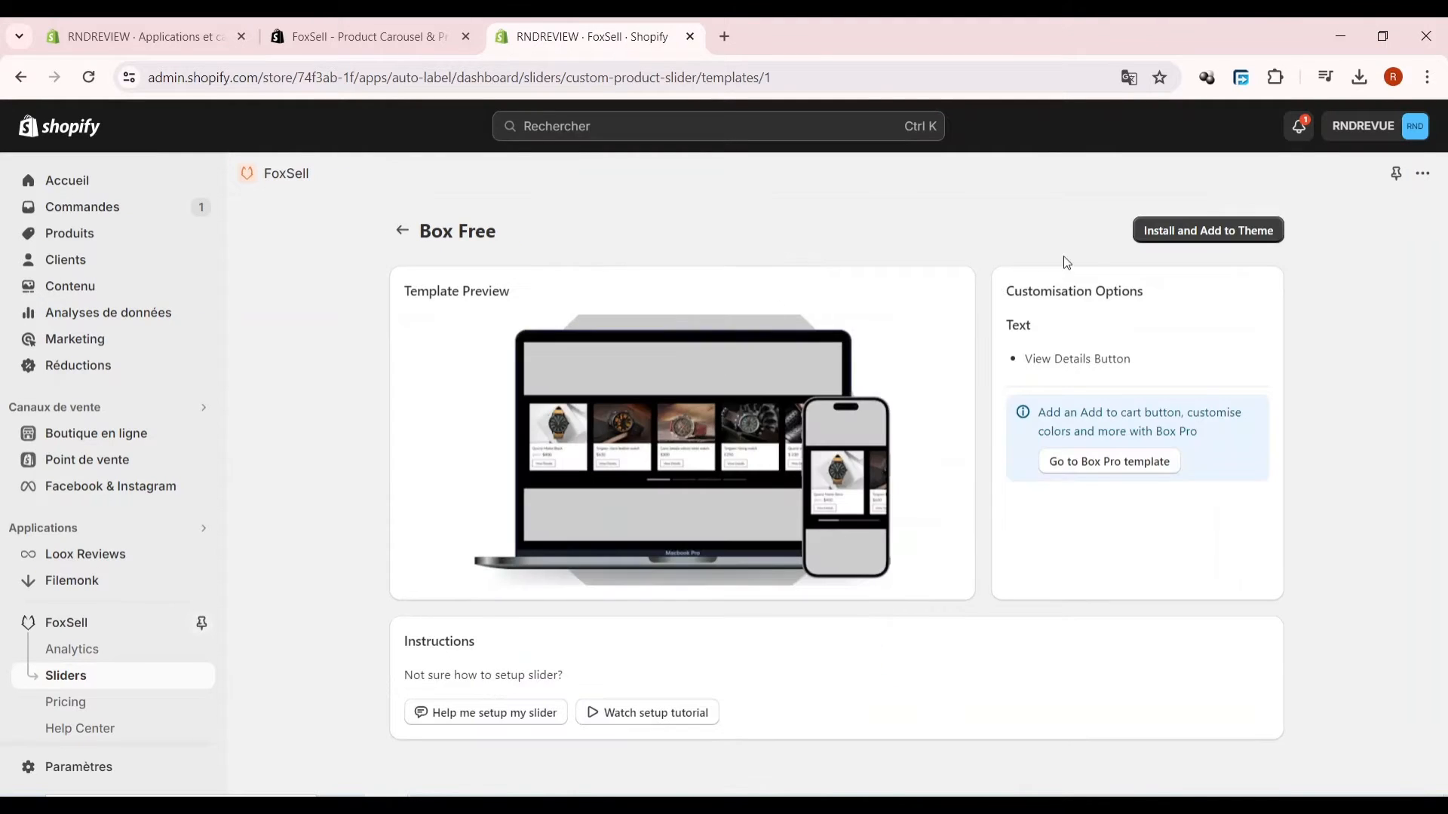
left_click(1205, 232)
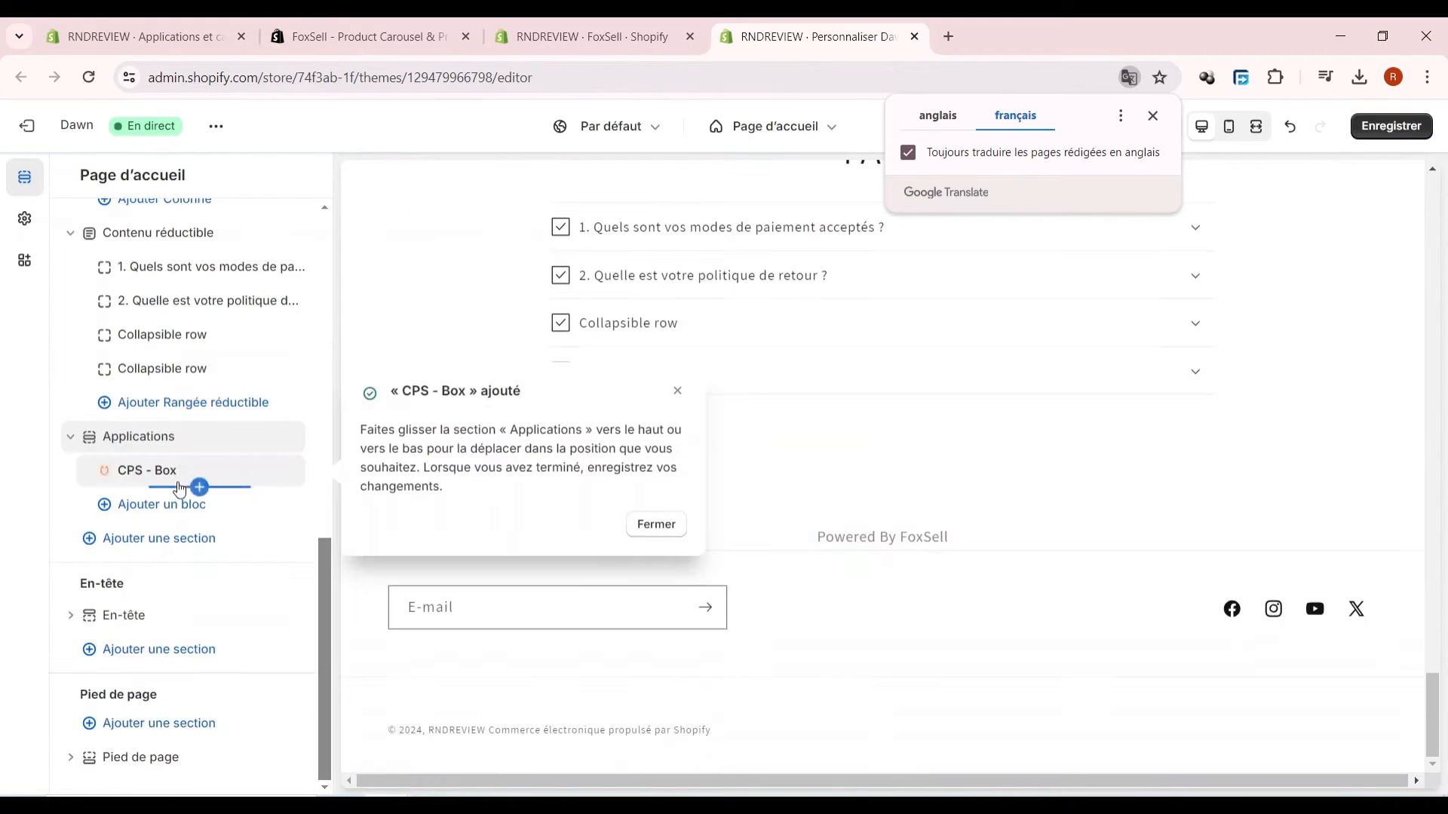
- Add Anti Blue Light Myopia Glasses, chemise polo™, Entrainement fitness and Frost cooler as the products of the CPS - Box block
left_click(151, 472)
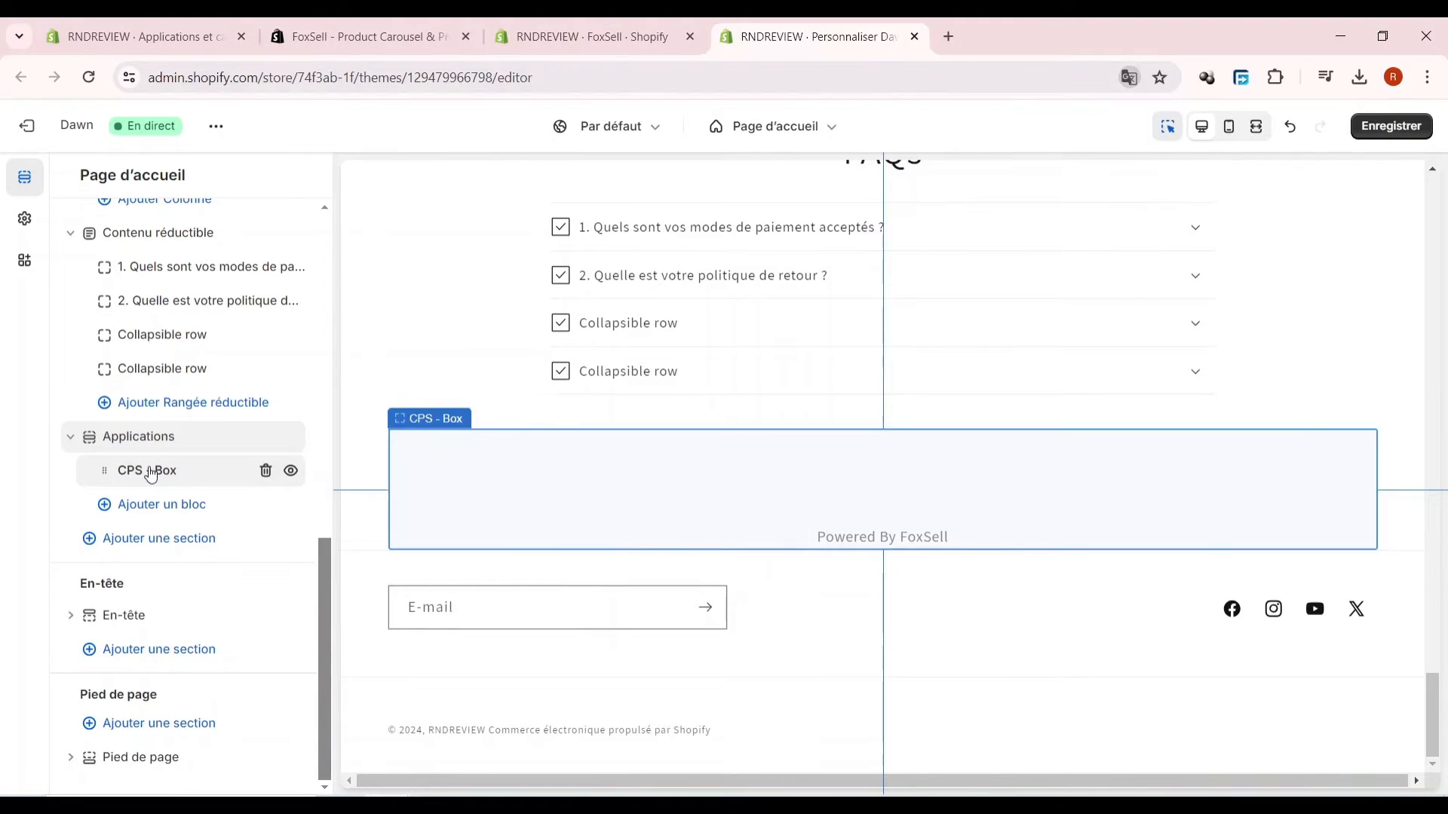
left_click(210, 279)
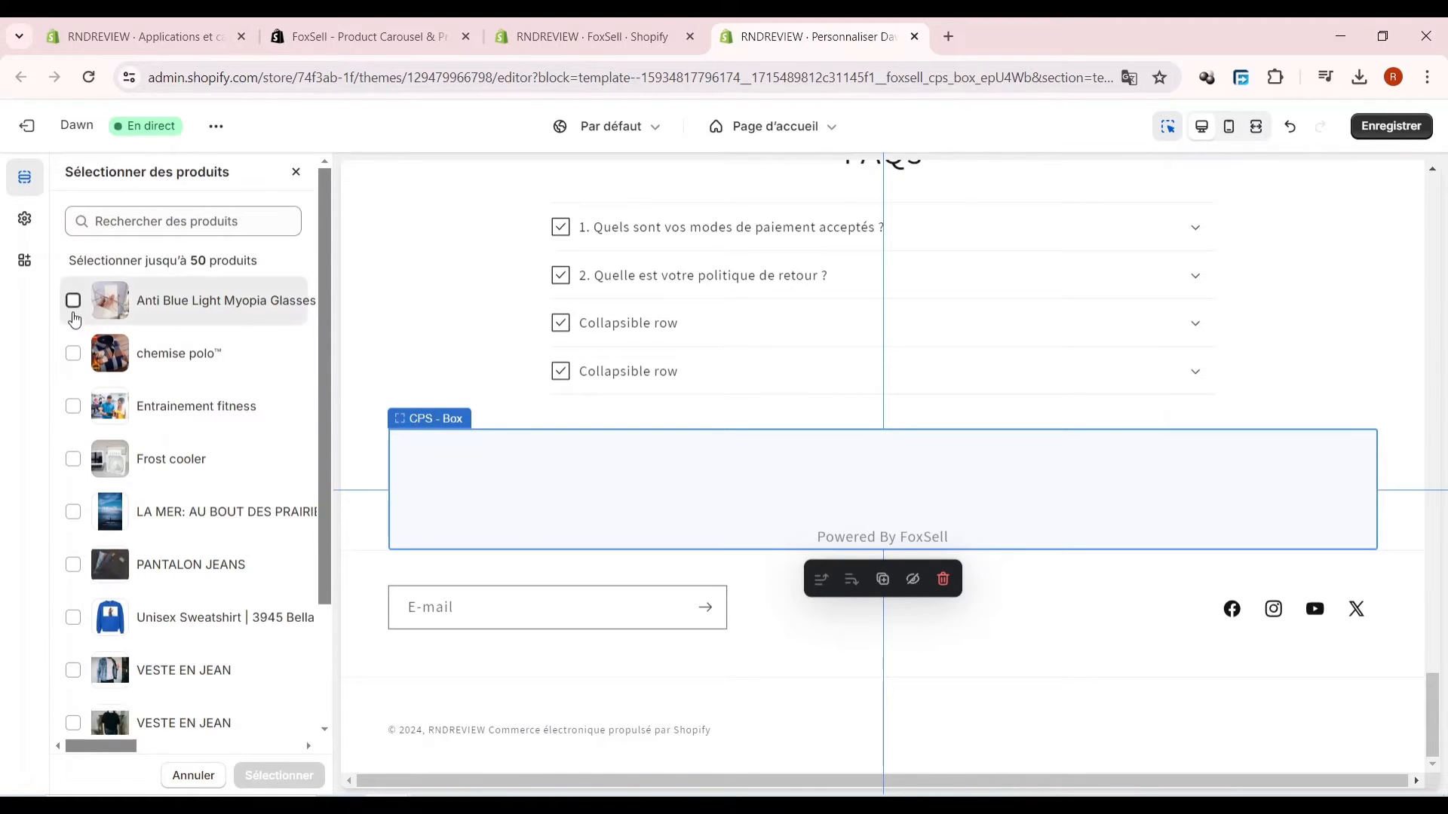
left_click(73, 300)
left_click(73, 353)
left_click(73, 457)
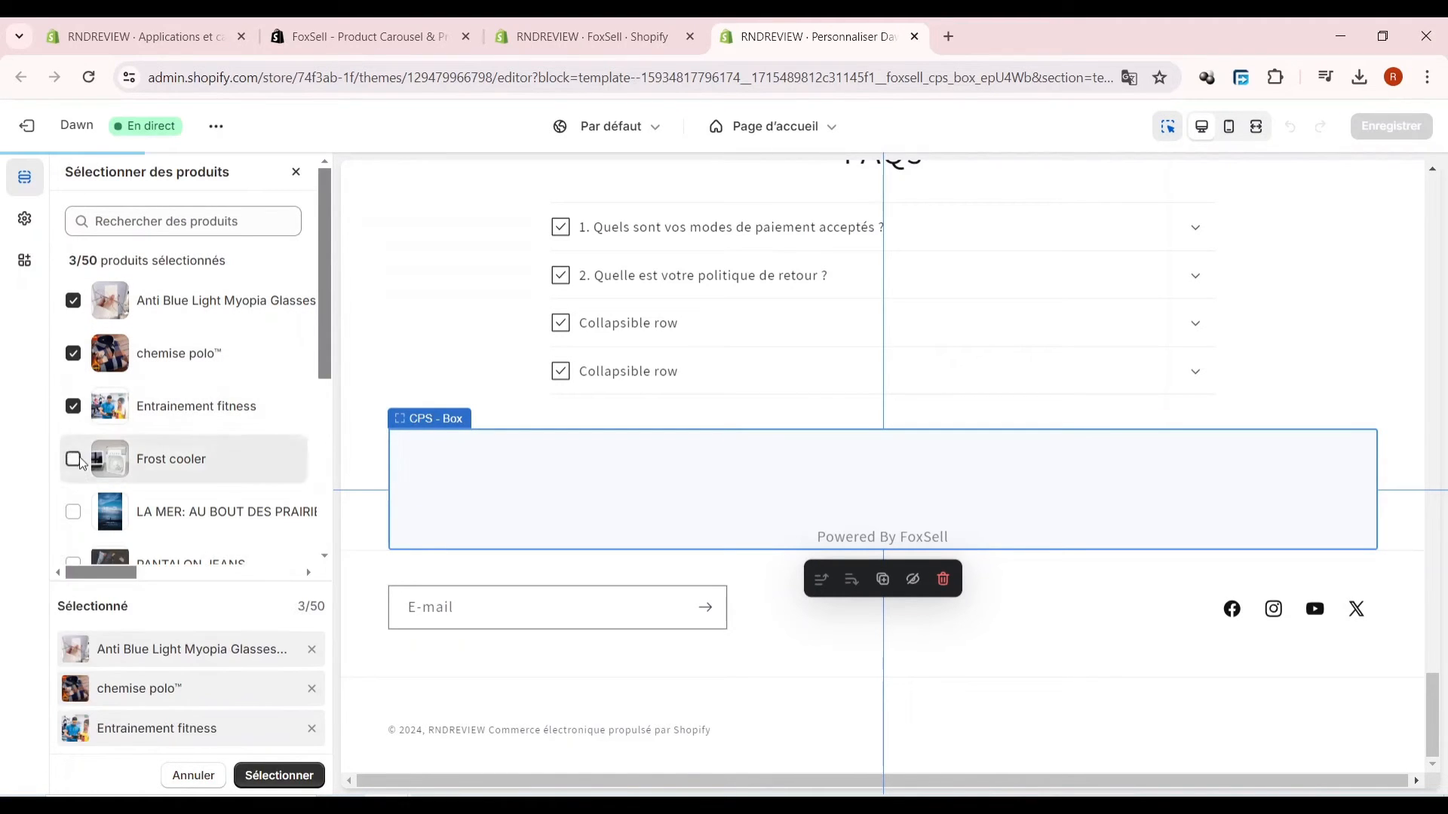
left_click(283, 777)
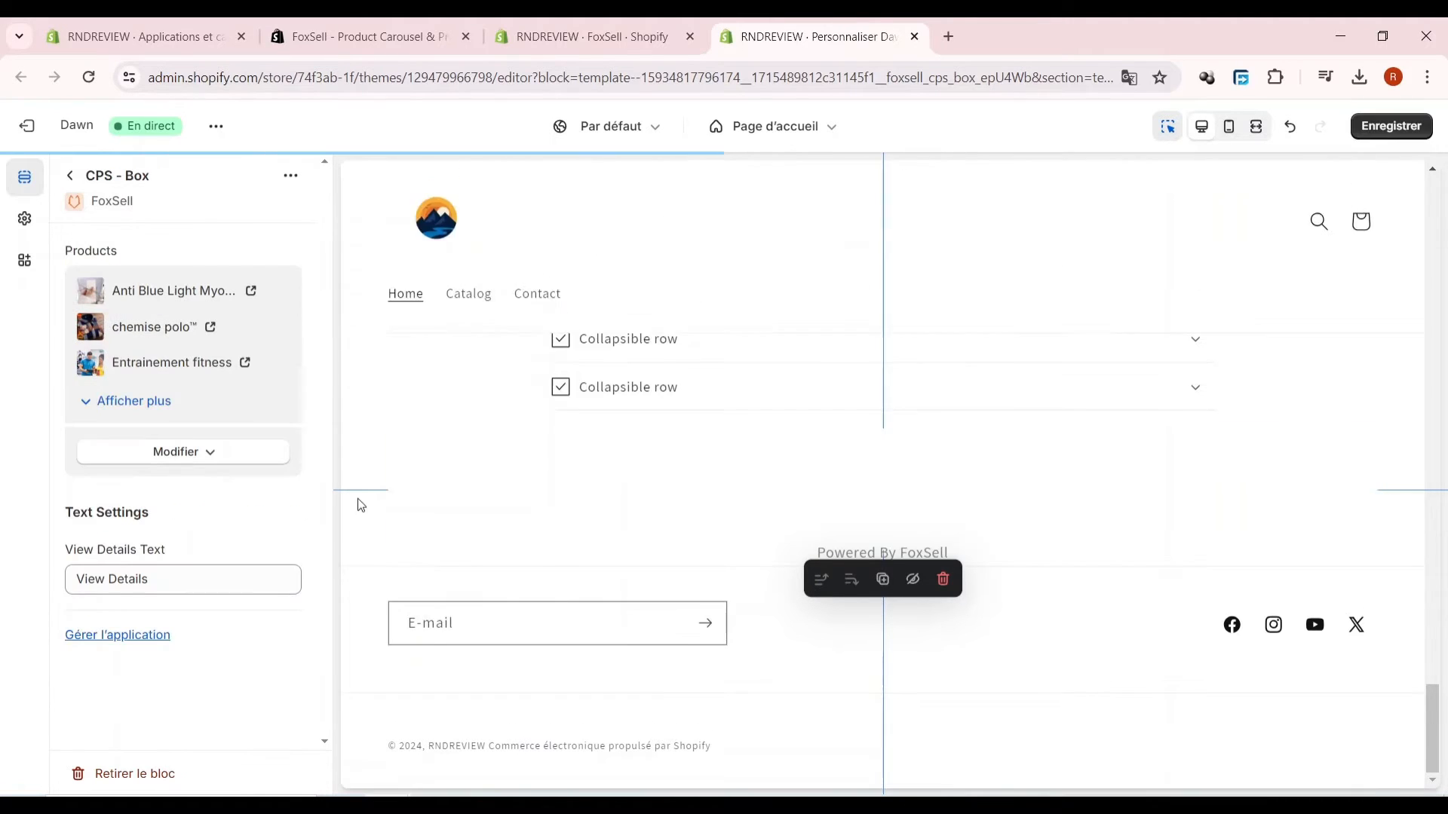
- Preview the CPS - Box carousel on the home page by sliding its products forward and back
scroll(1171, 357, "down", 3)
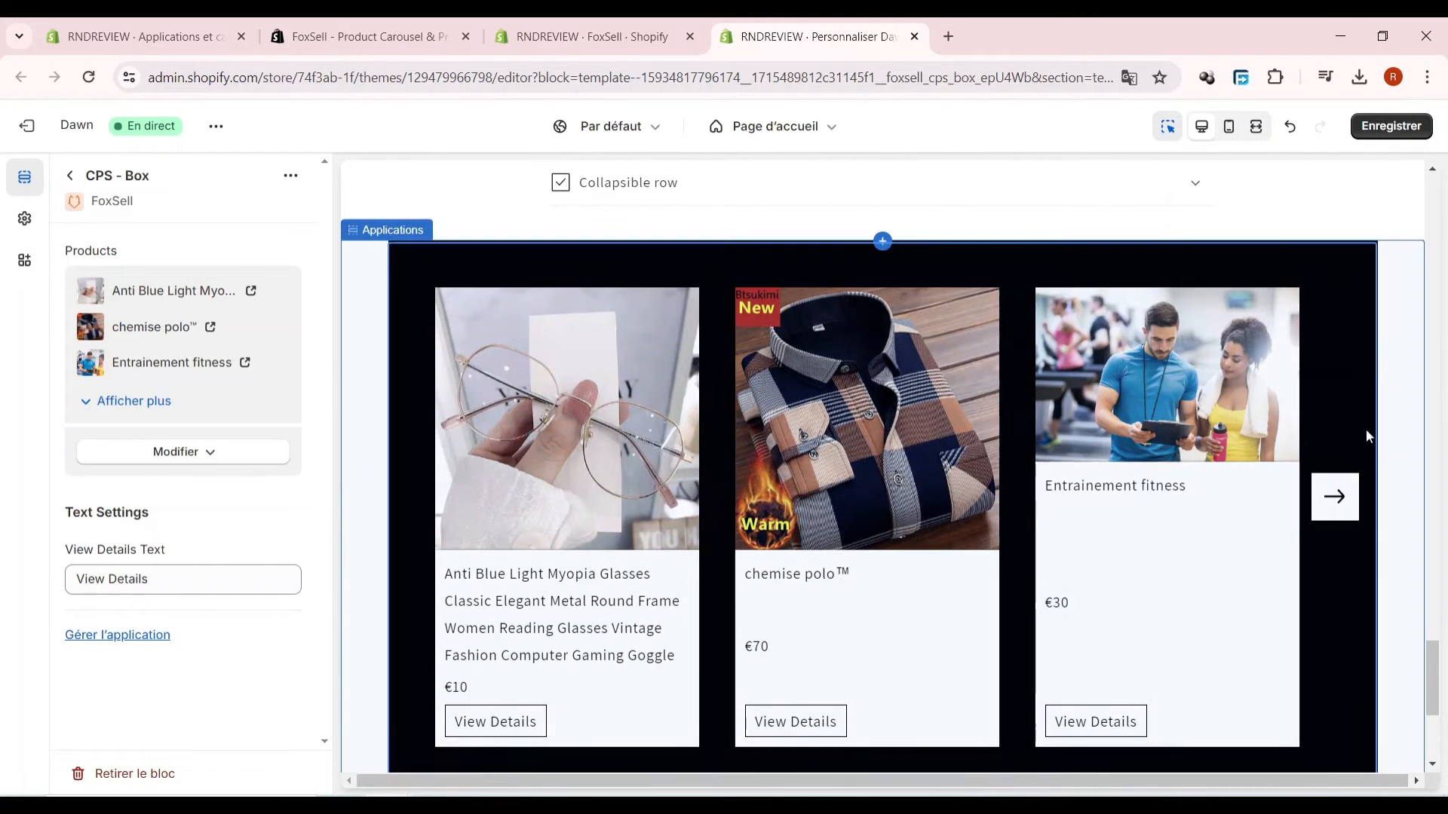
left_click(1323, 513)
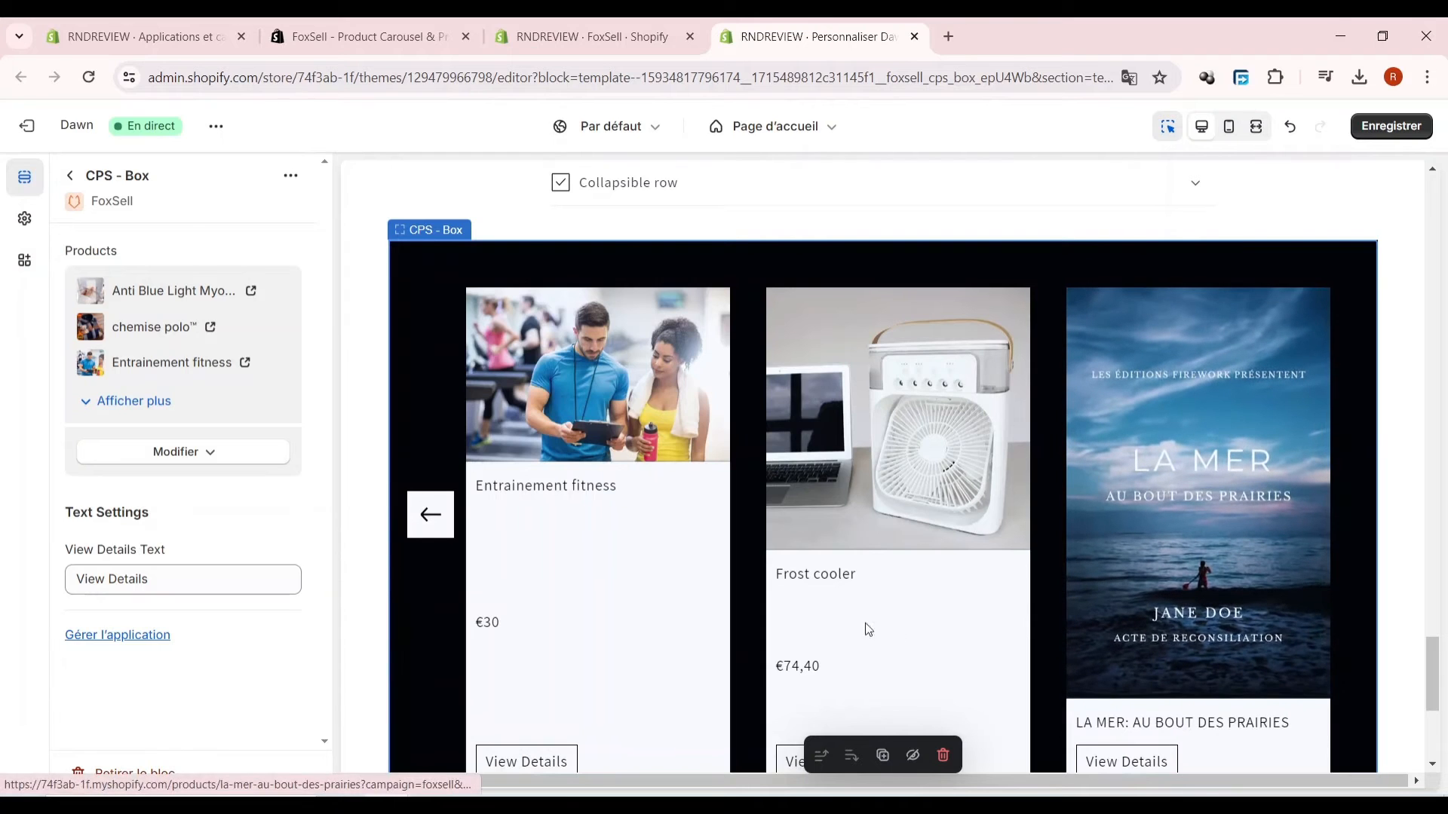
left_click(432, 516)
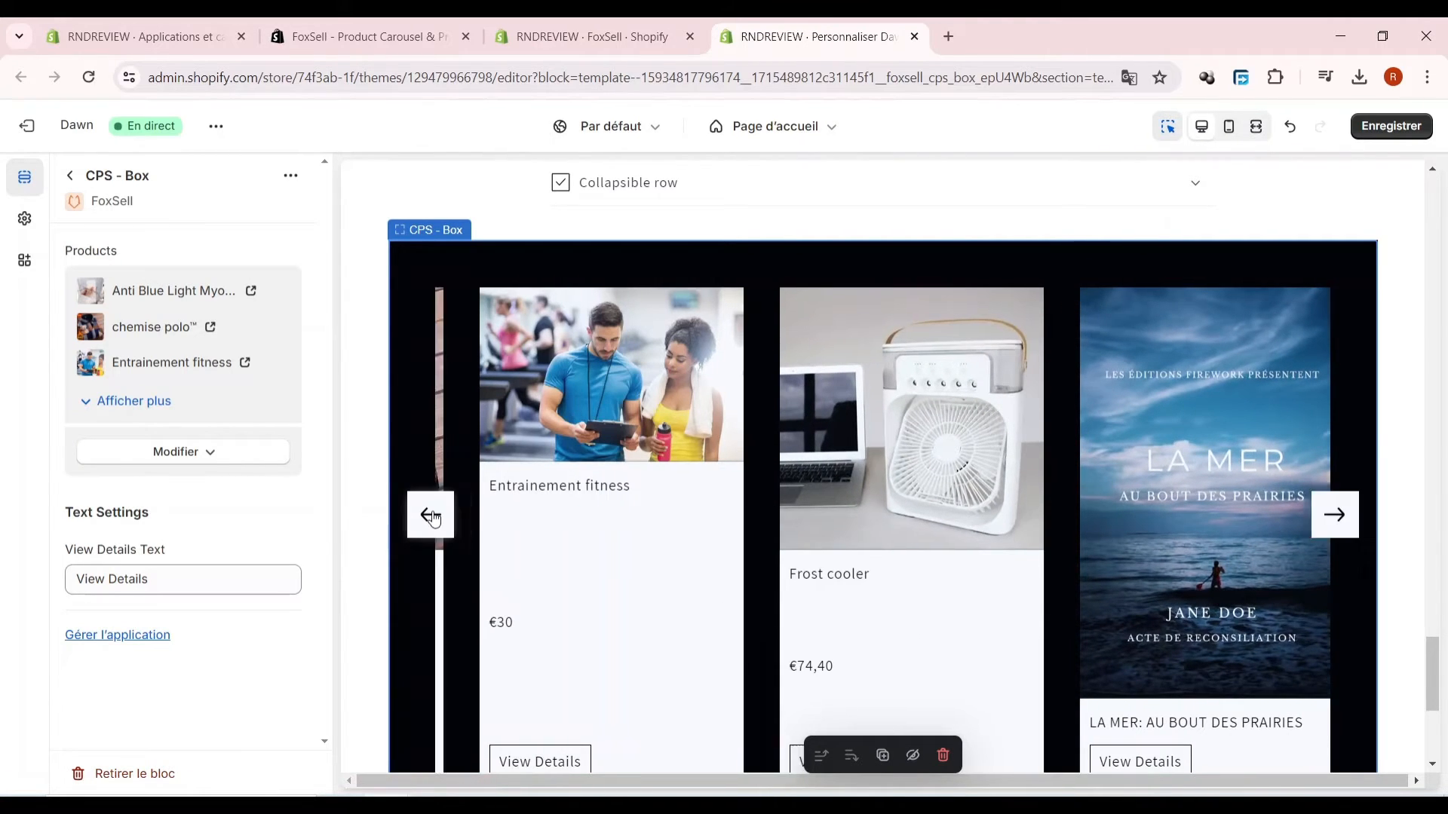
scroll(686, 556, "up", 5)
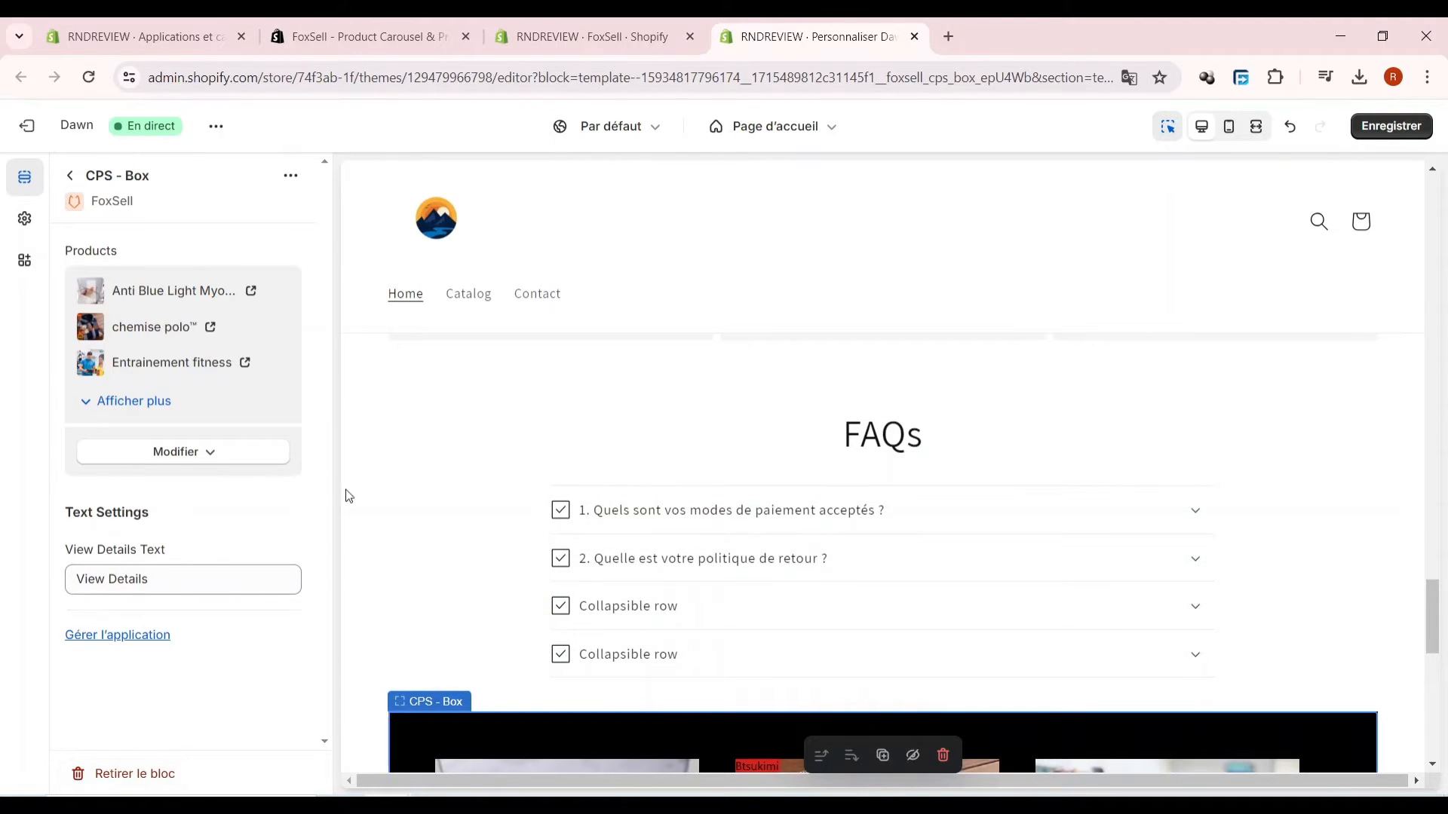
- Leave the theme editor without saving the changes and reopen the Dawn theme for customization
left_click(27, 125)
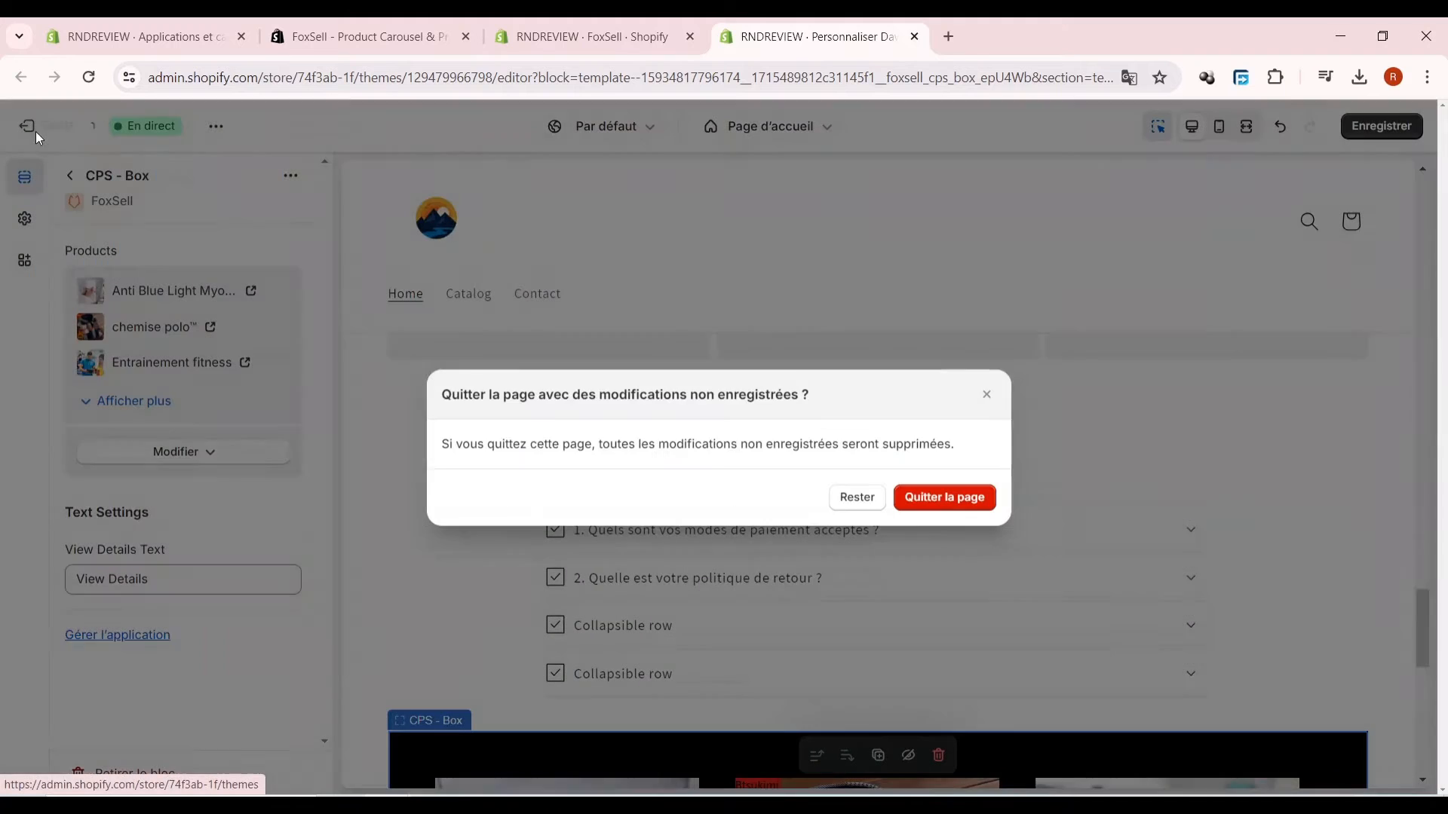
left_click(973, 510)
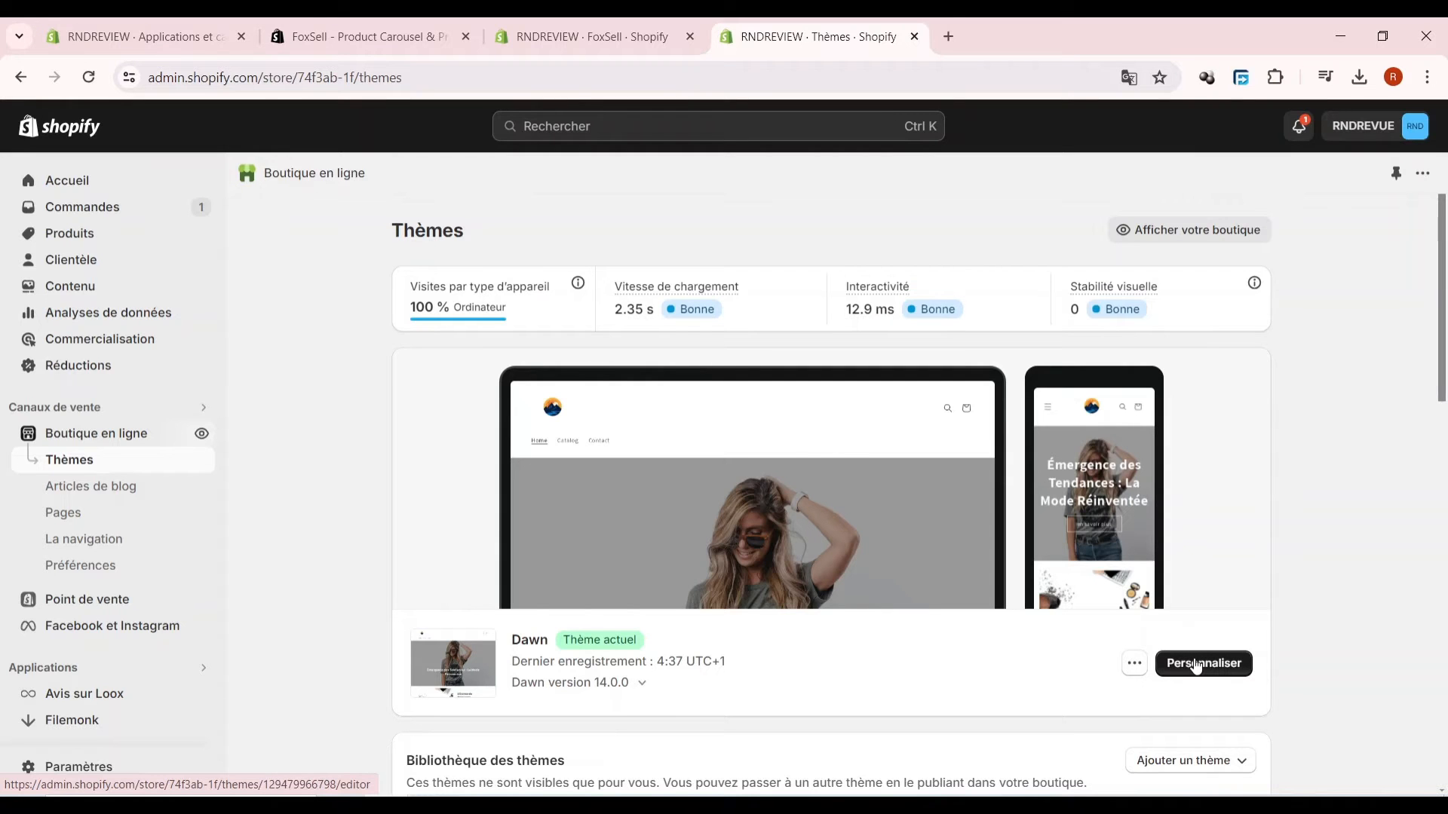
left_click(1213, 674)
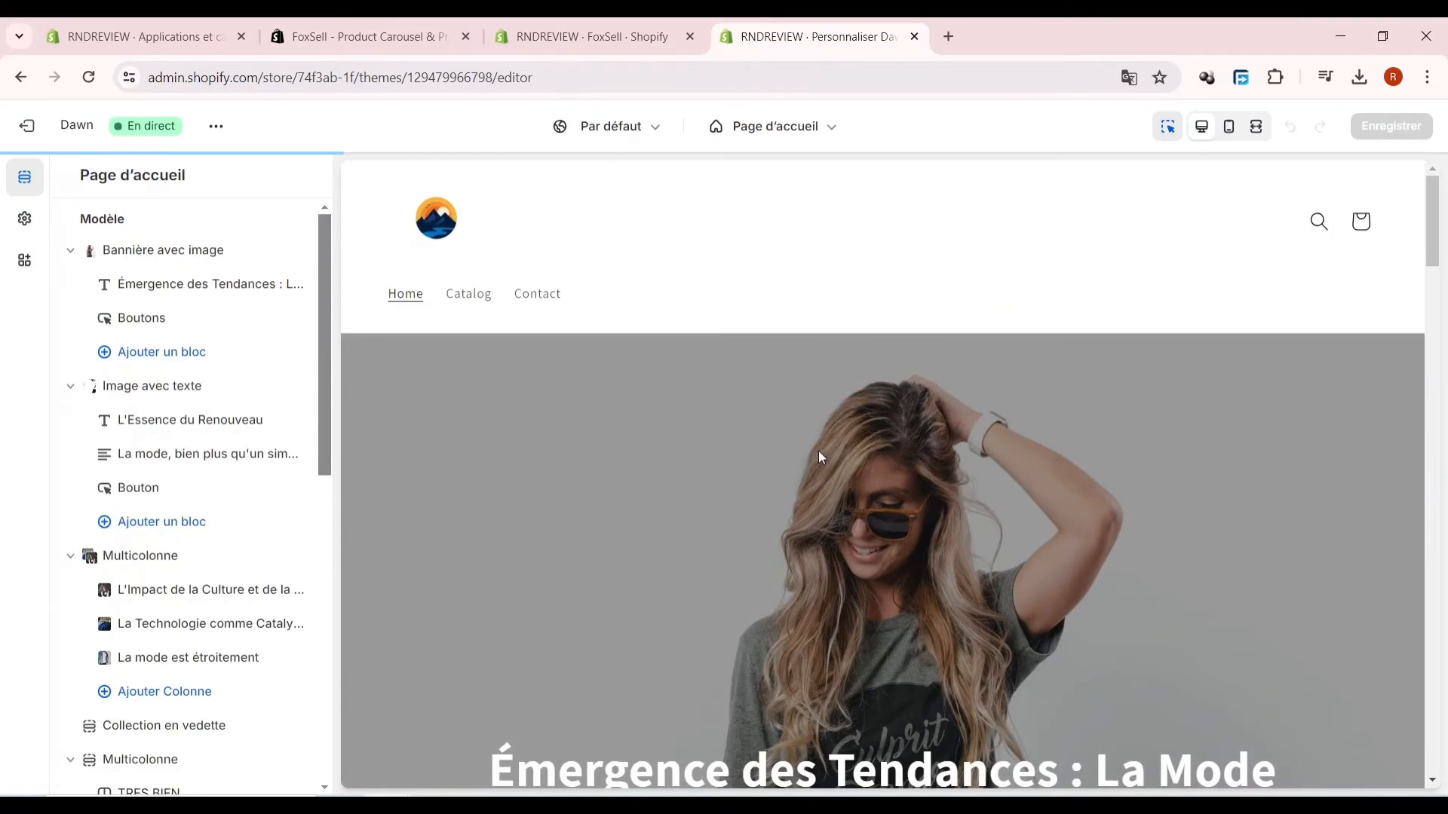
- Look through the home page preview from the banner to the reviews to examine its existing sections
scroll(817, 452, "down", 10)
scroll(817, 462, "down", 10)
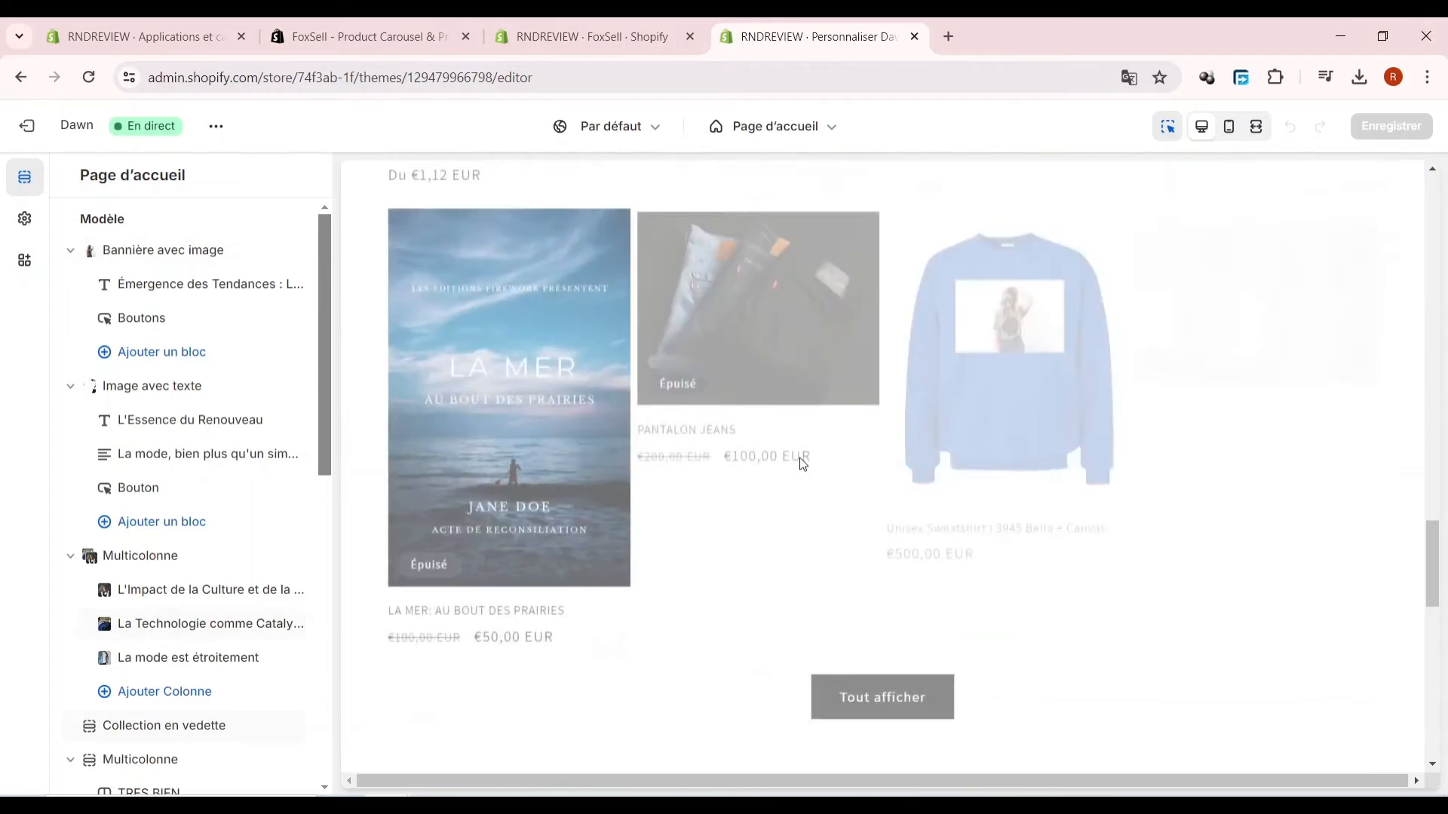
scroll(804, 460, "up", 6)
scroll(802, 458, "down", 5)
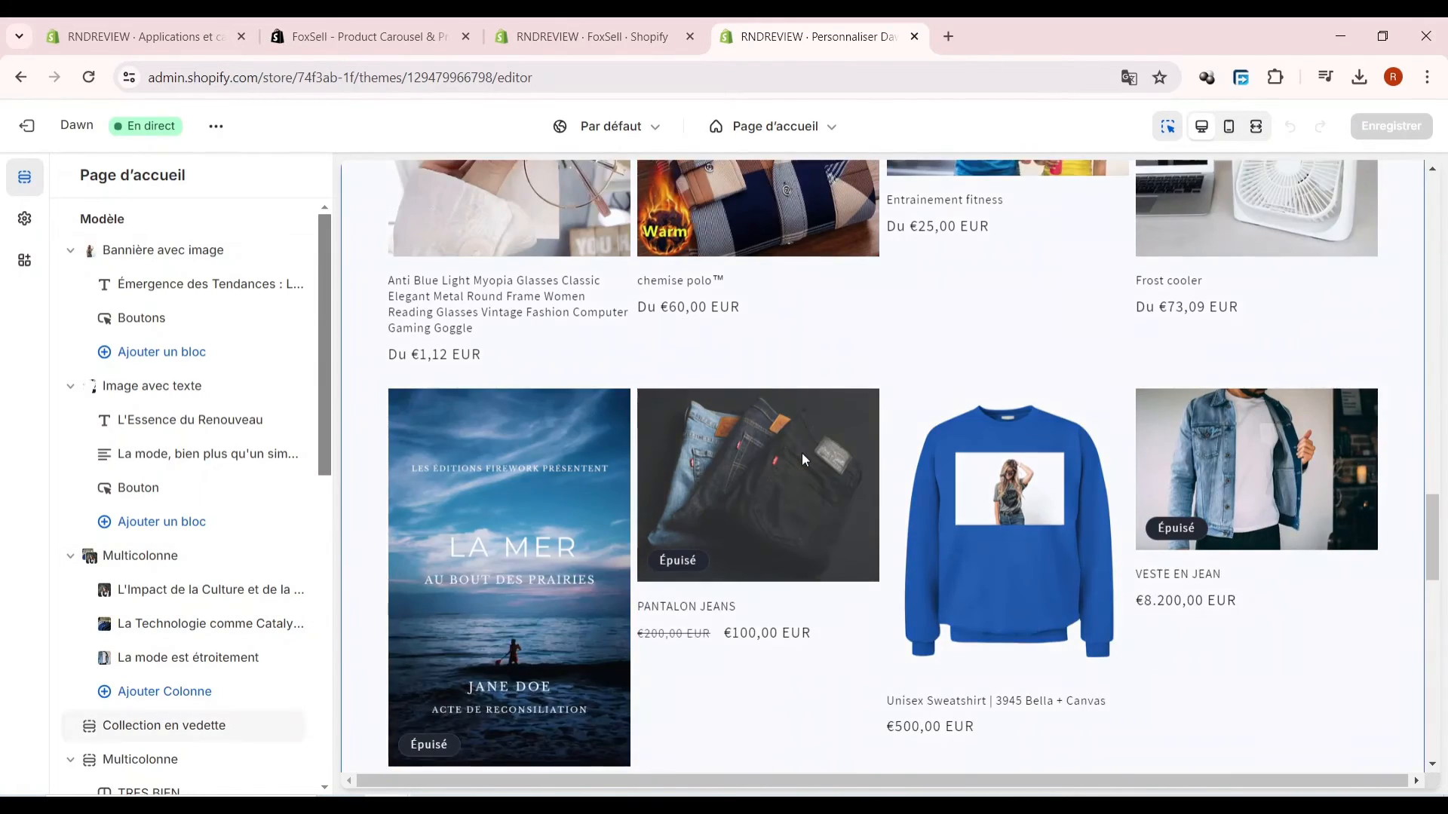
scroll(802, 453, "up", 8)
scroll(800, 449, "up", 5)
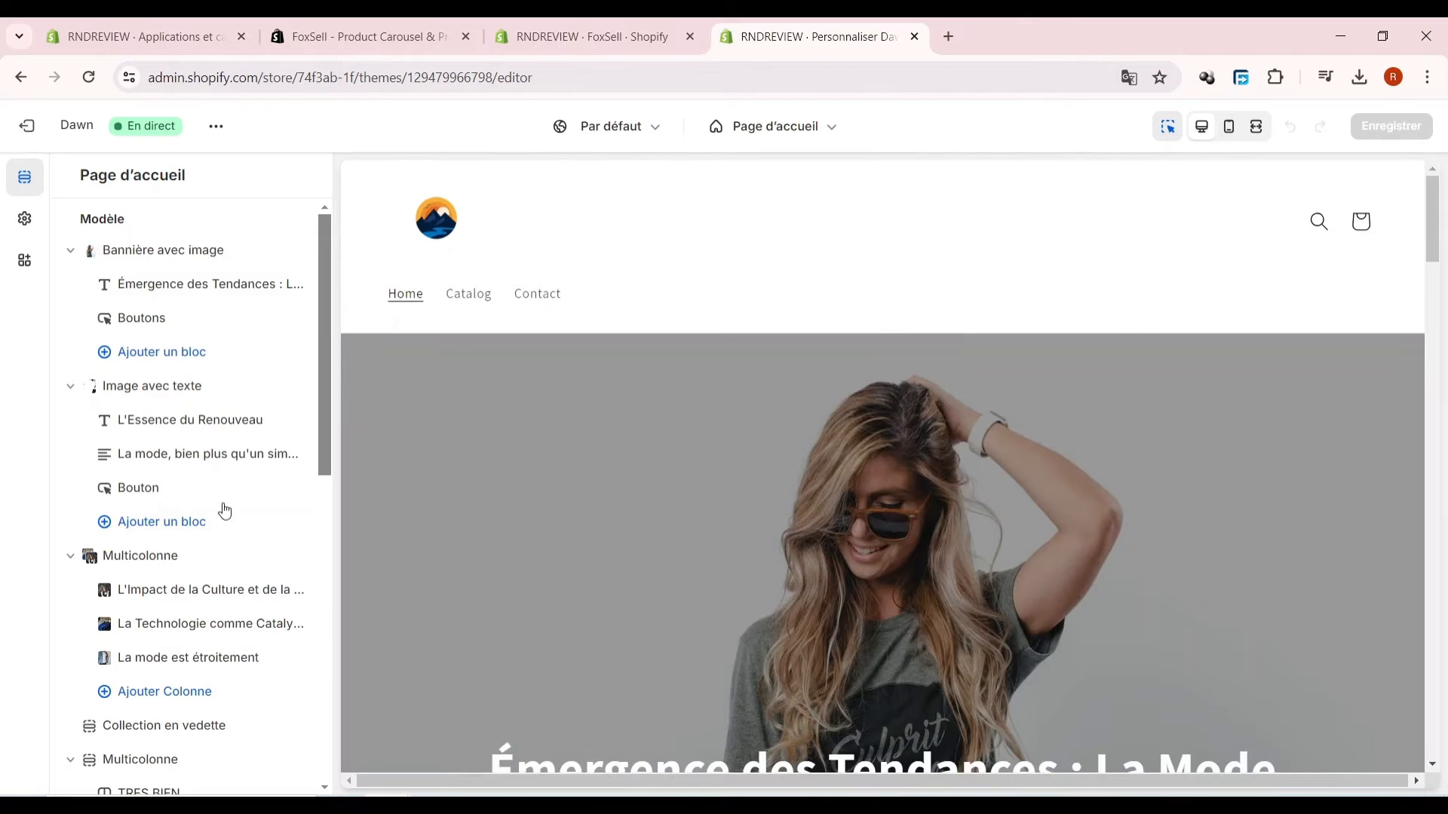
scroll(647, 483, "down", 10)
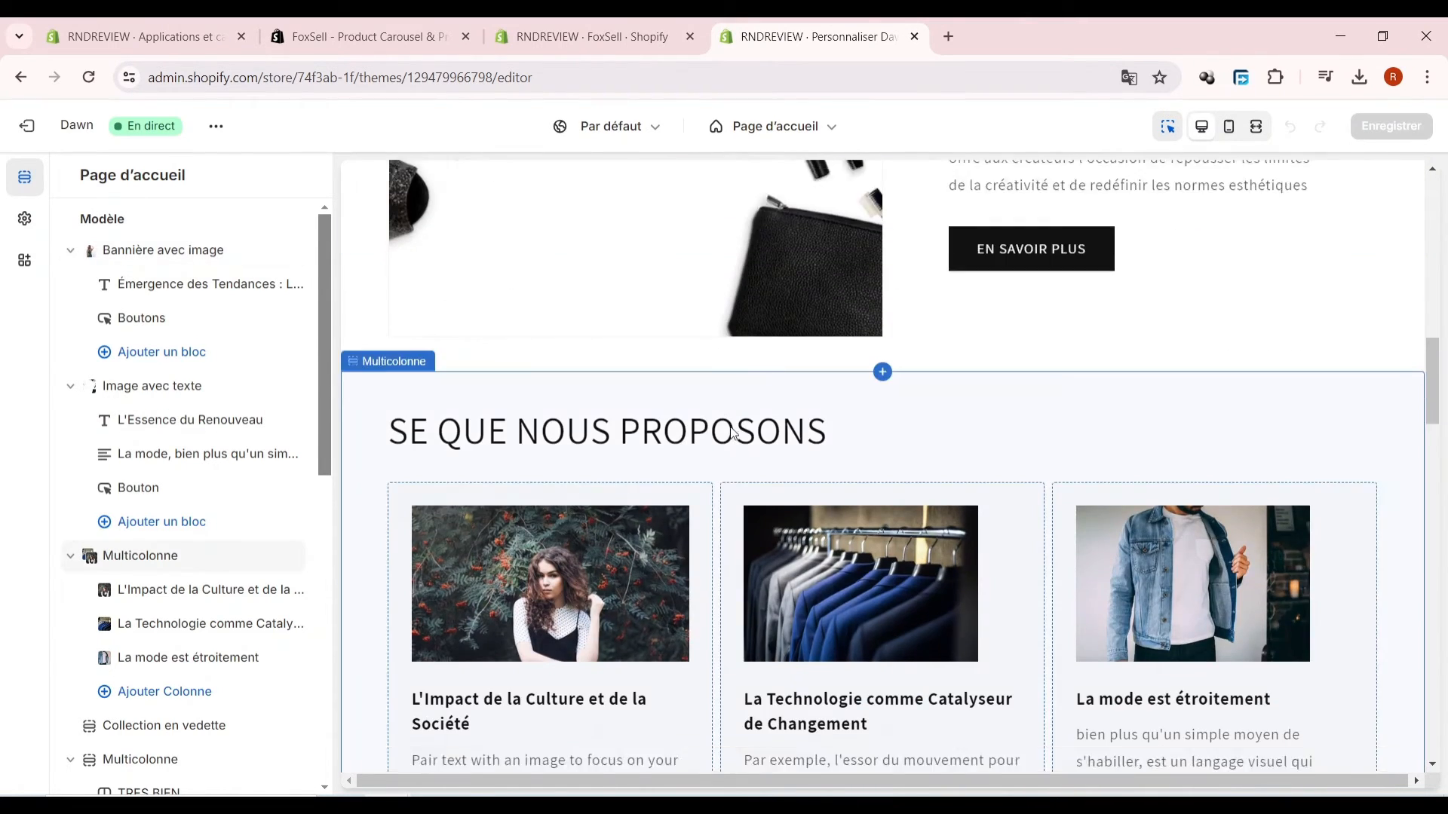
scroll(683, 504, "down", 8)
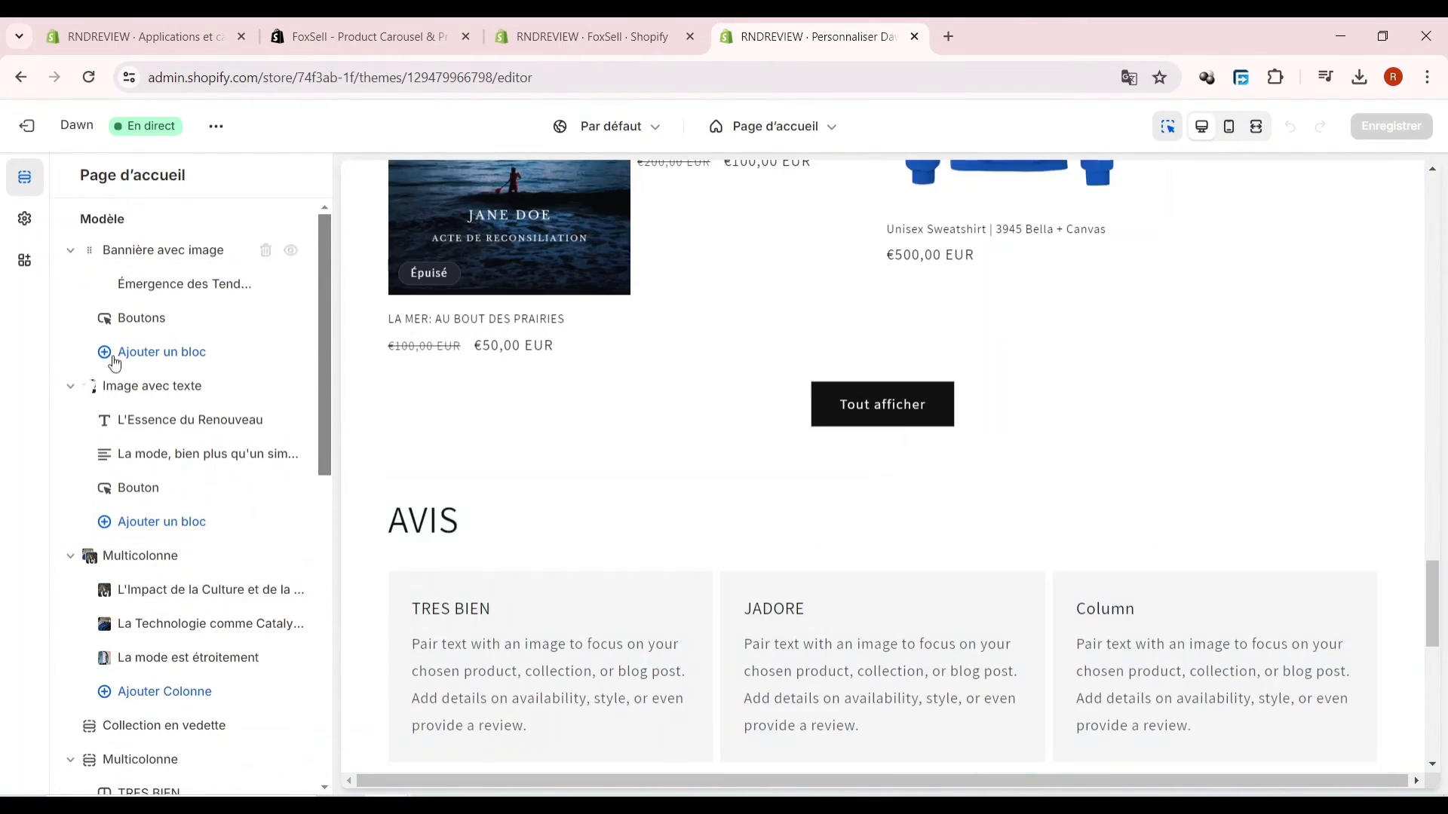
- Add a Diaporama section between Collection en vedette and the Multicolonne section containing TRES BIEN
scroll(218, 483, "down", 4)
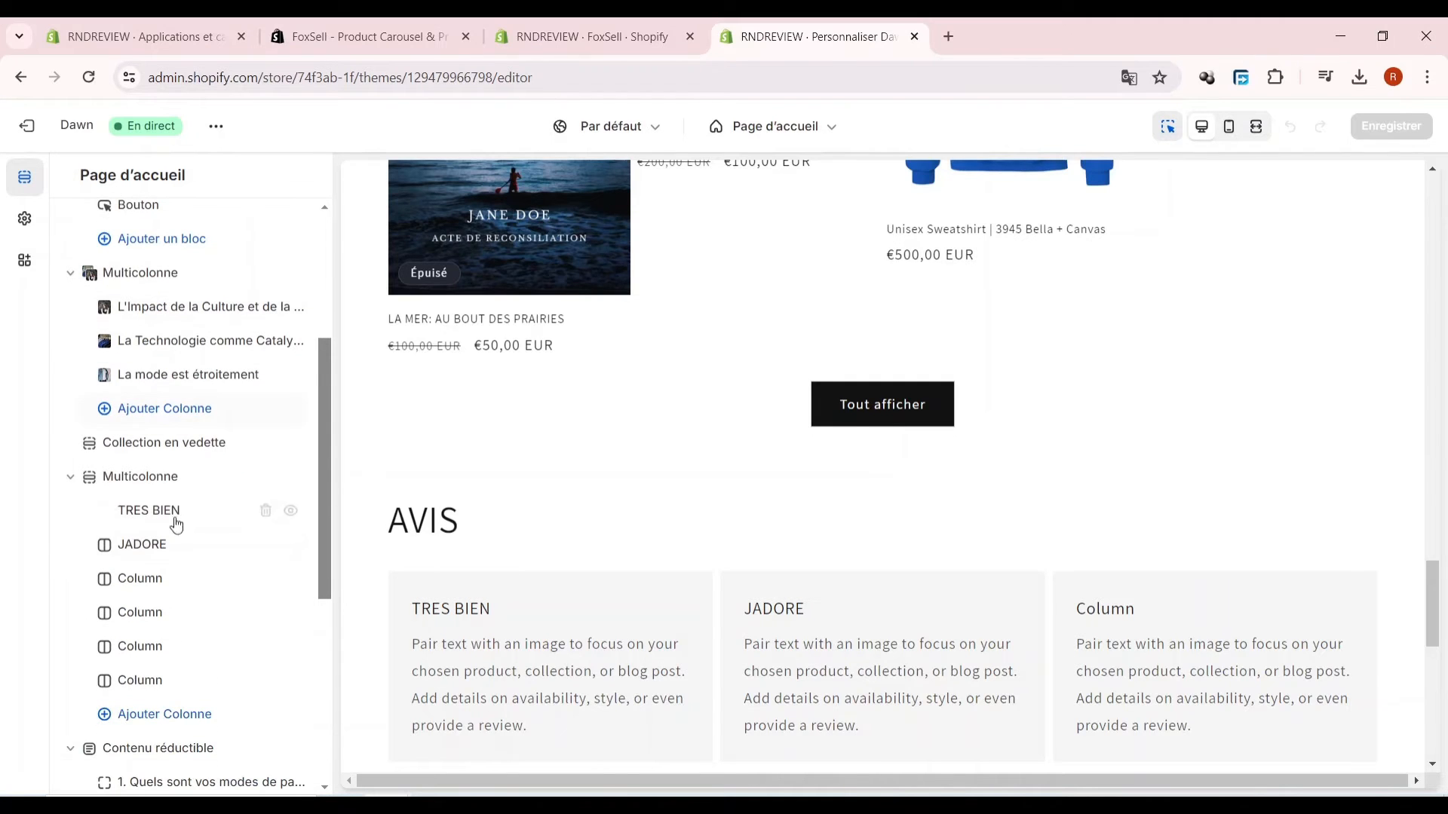
scroll(156, 632, "down", 1)
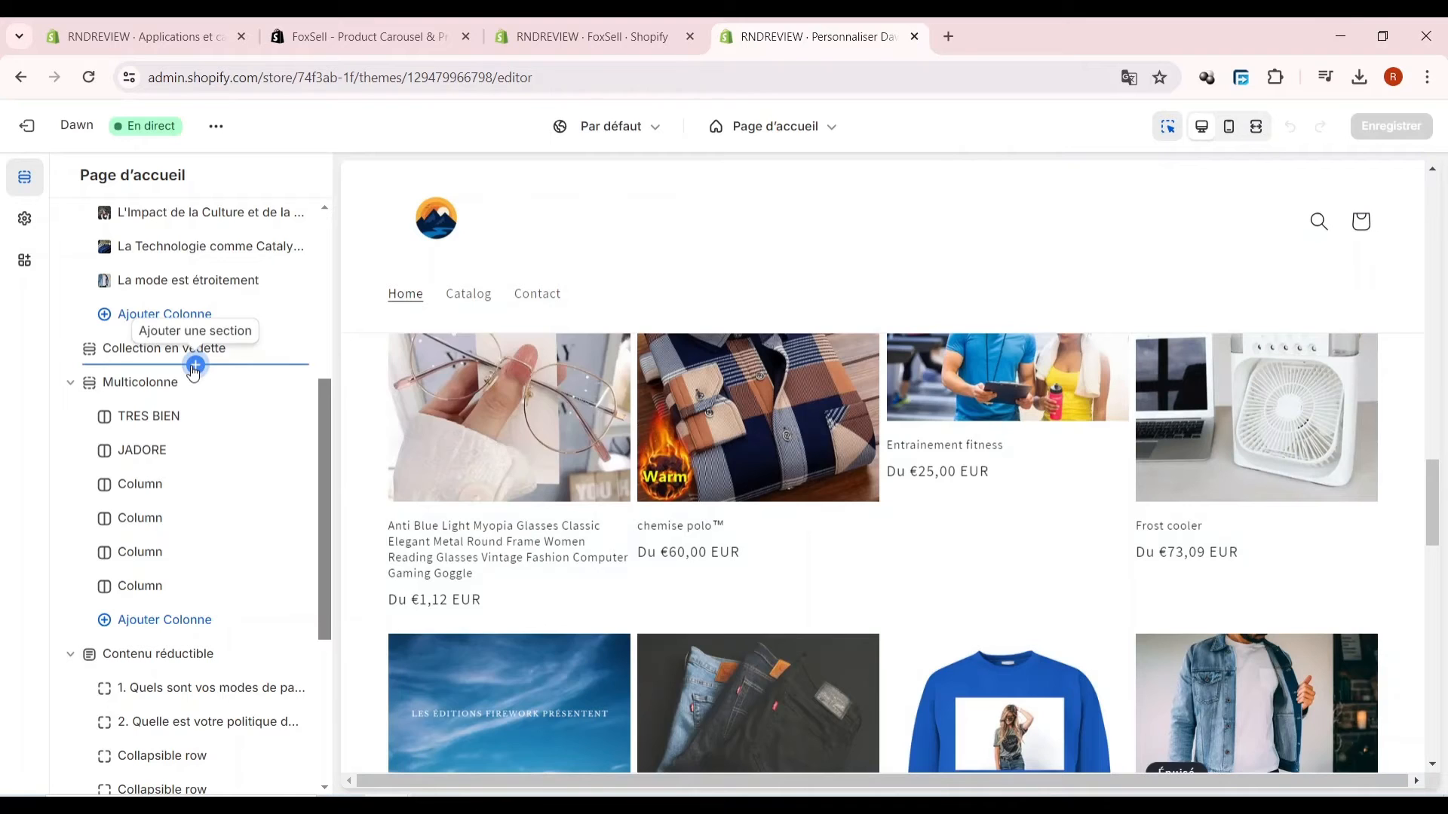
left_click(195, 367)
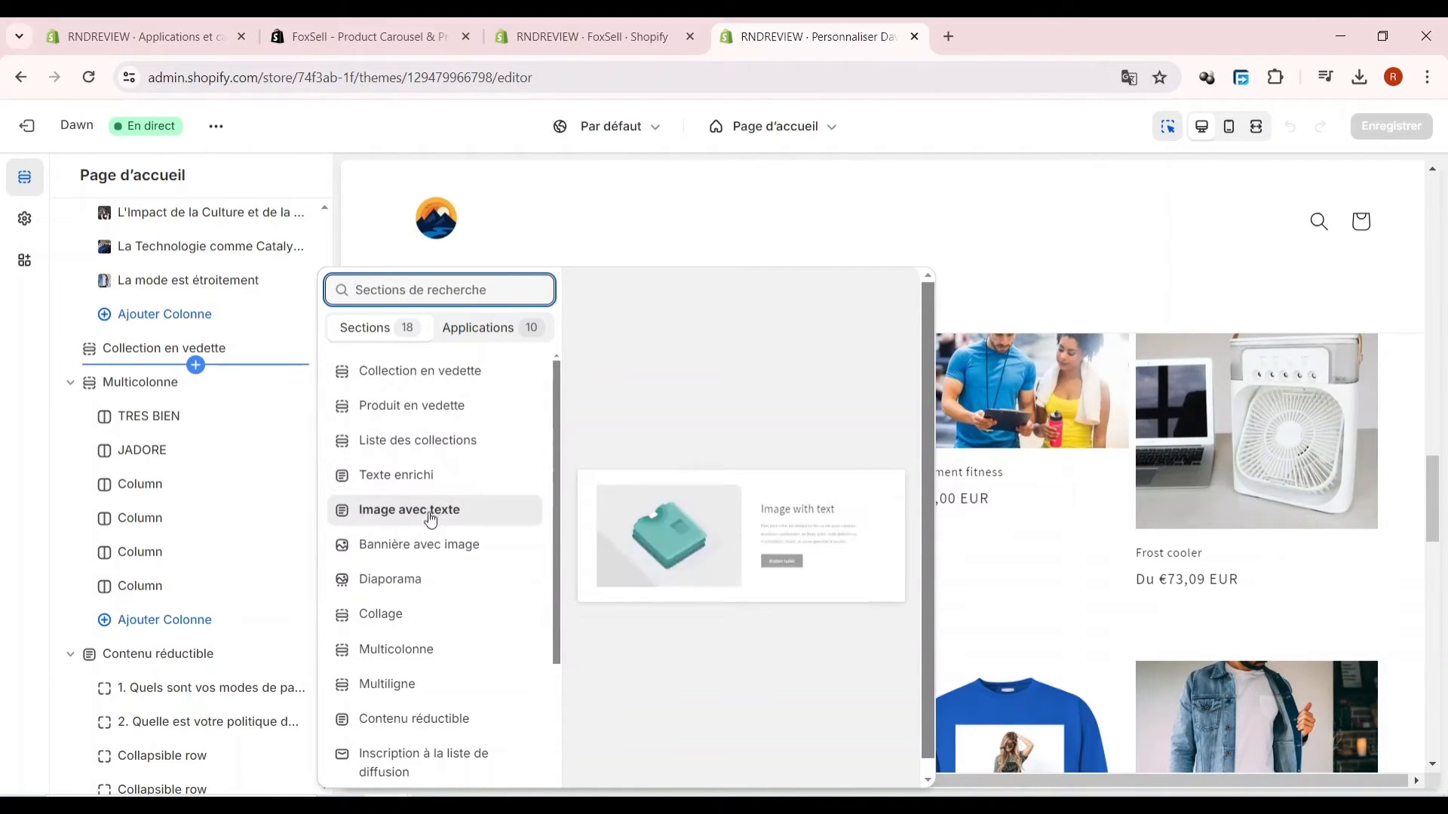
scroll(439, 575, "down", 3)
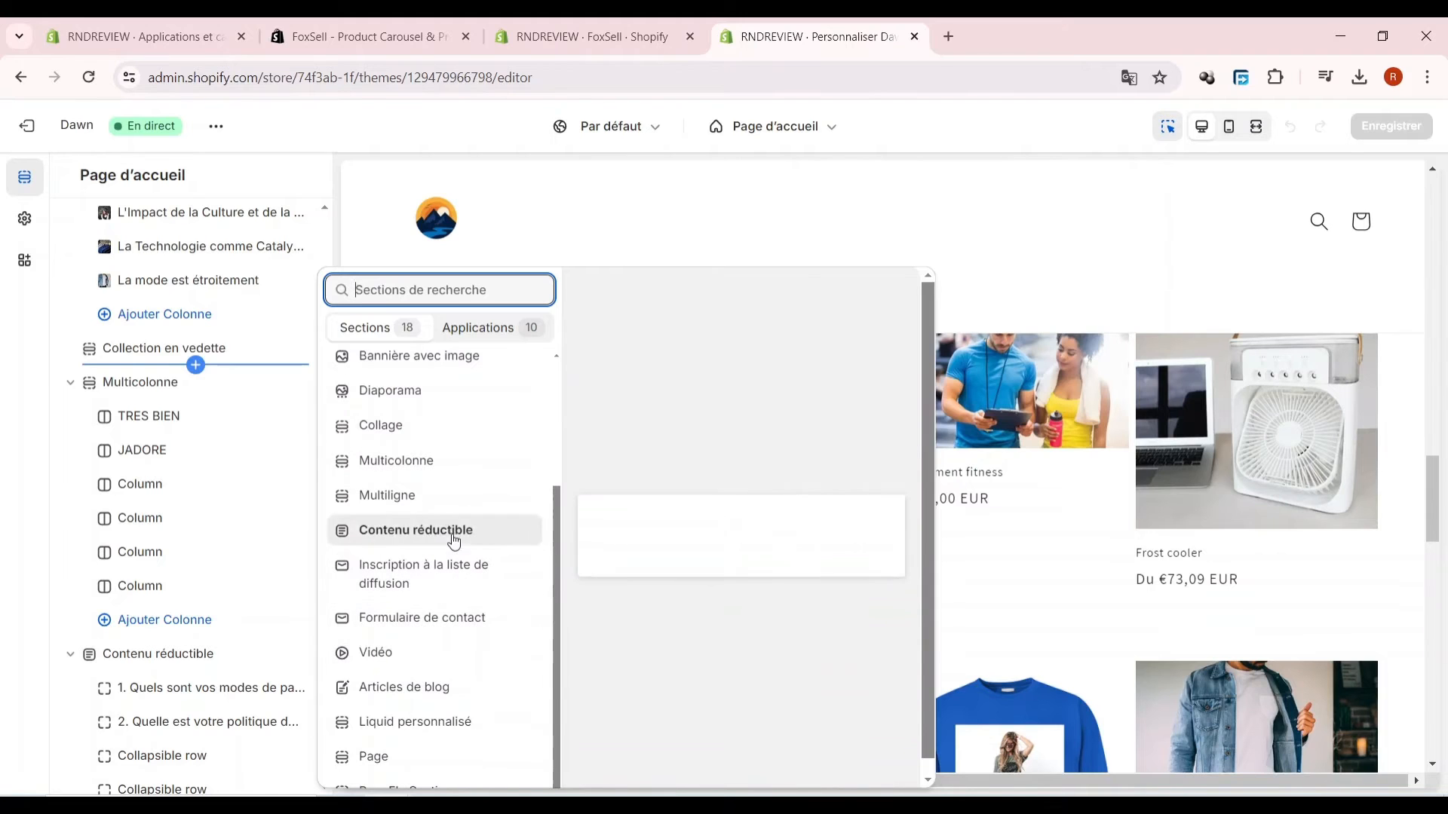
left_click(438, 392)
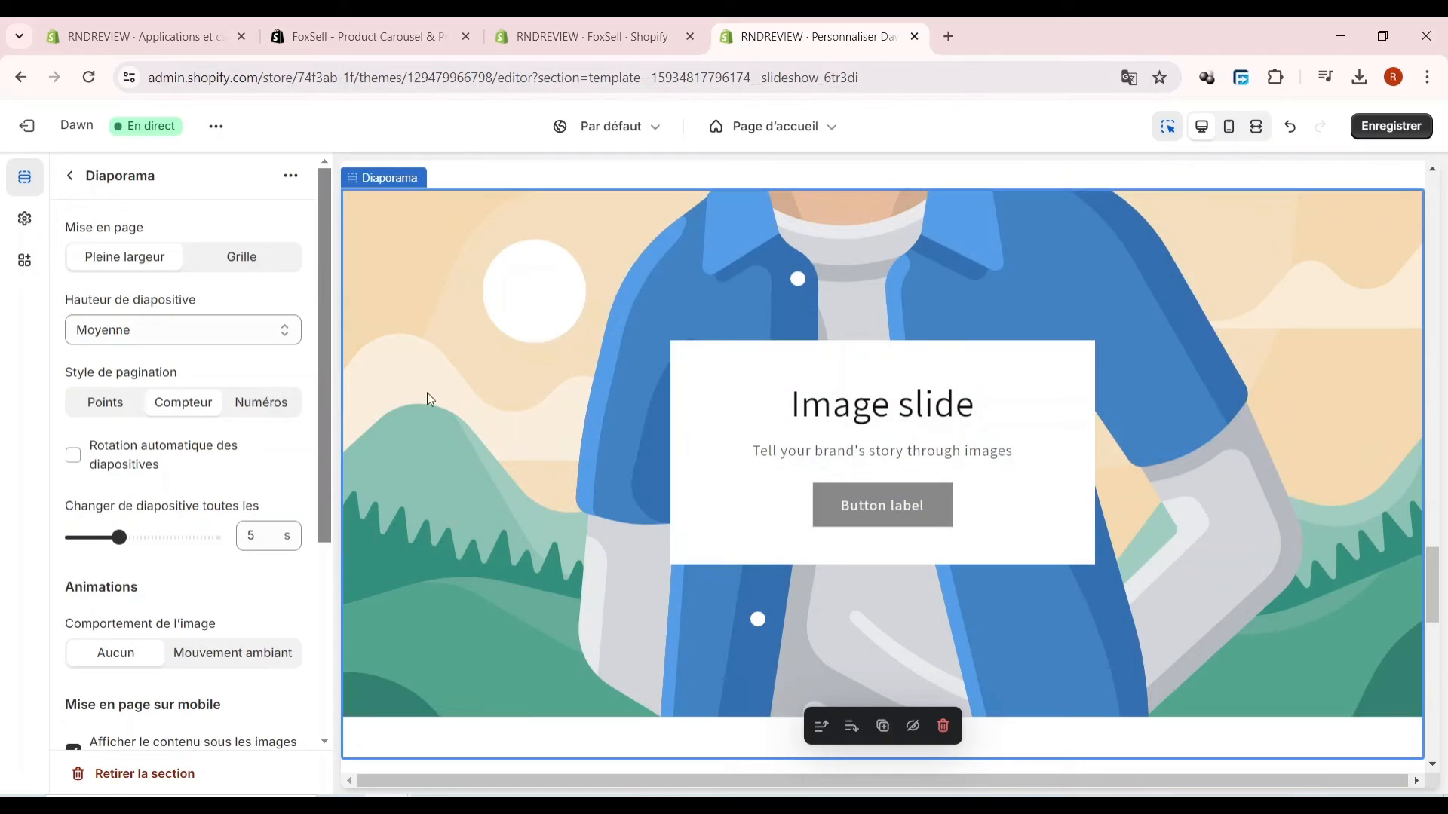
- Set the first slide's image to the auboutdumonde PNG from the store library
left_click(578, 338)
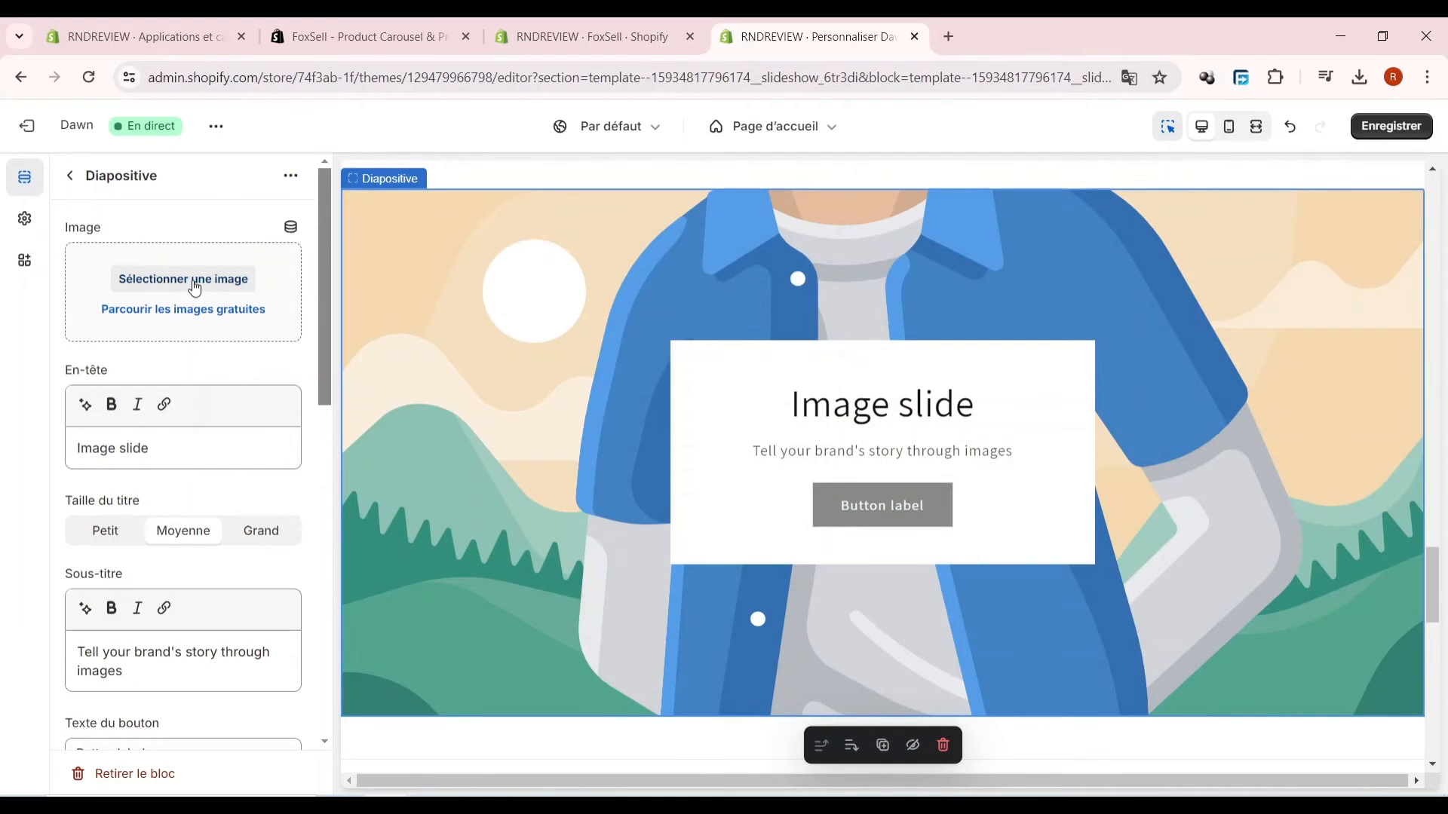
left_click(195, 287)
left_click(567, 458)
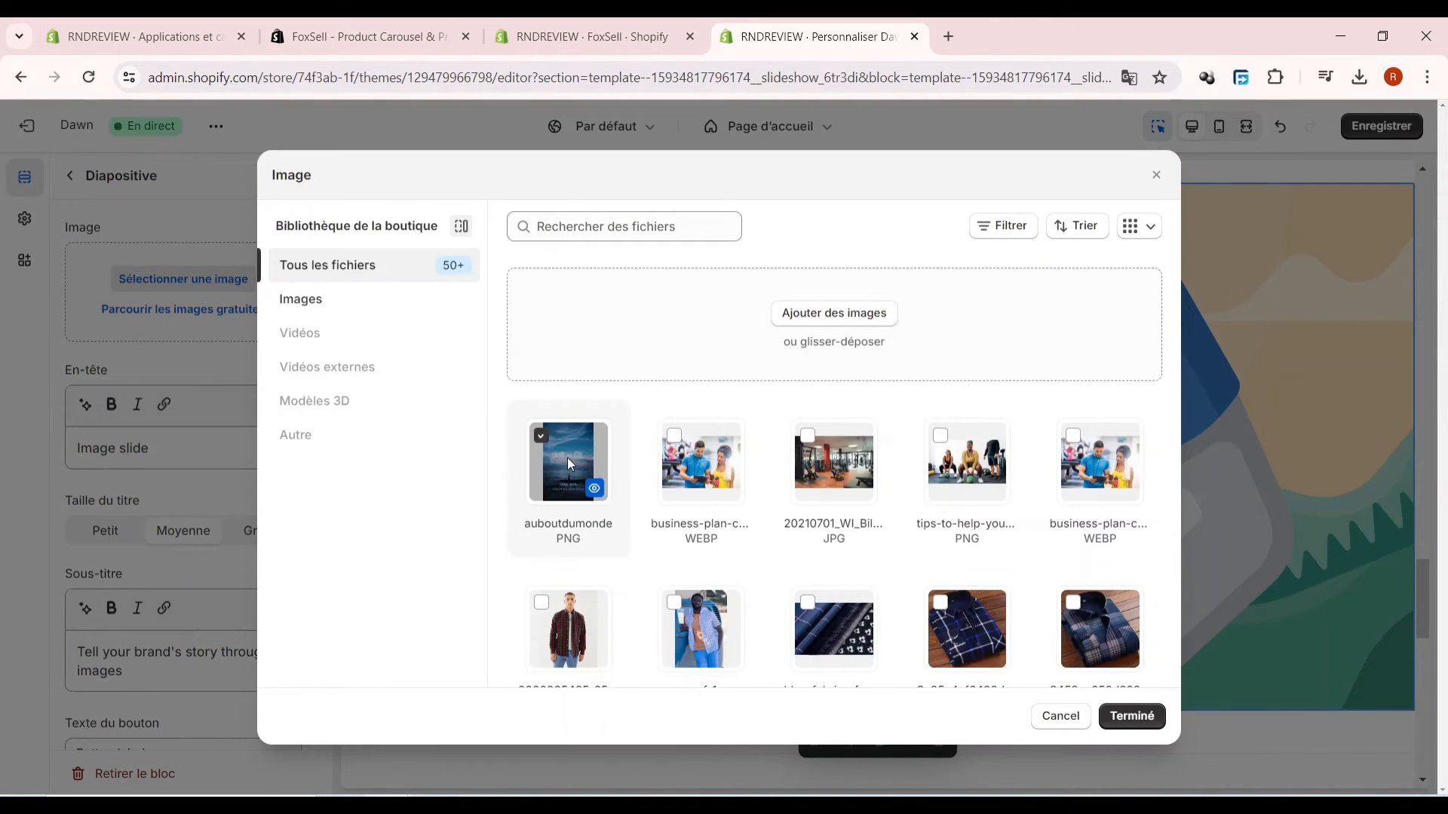
left_click(1121, 729)
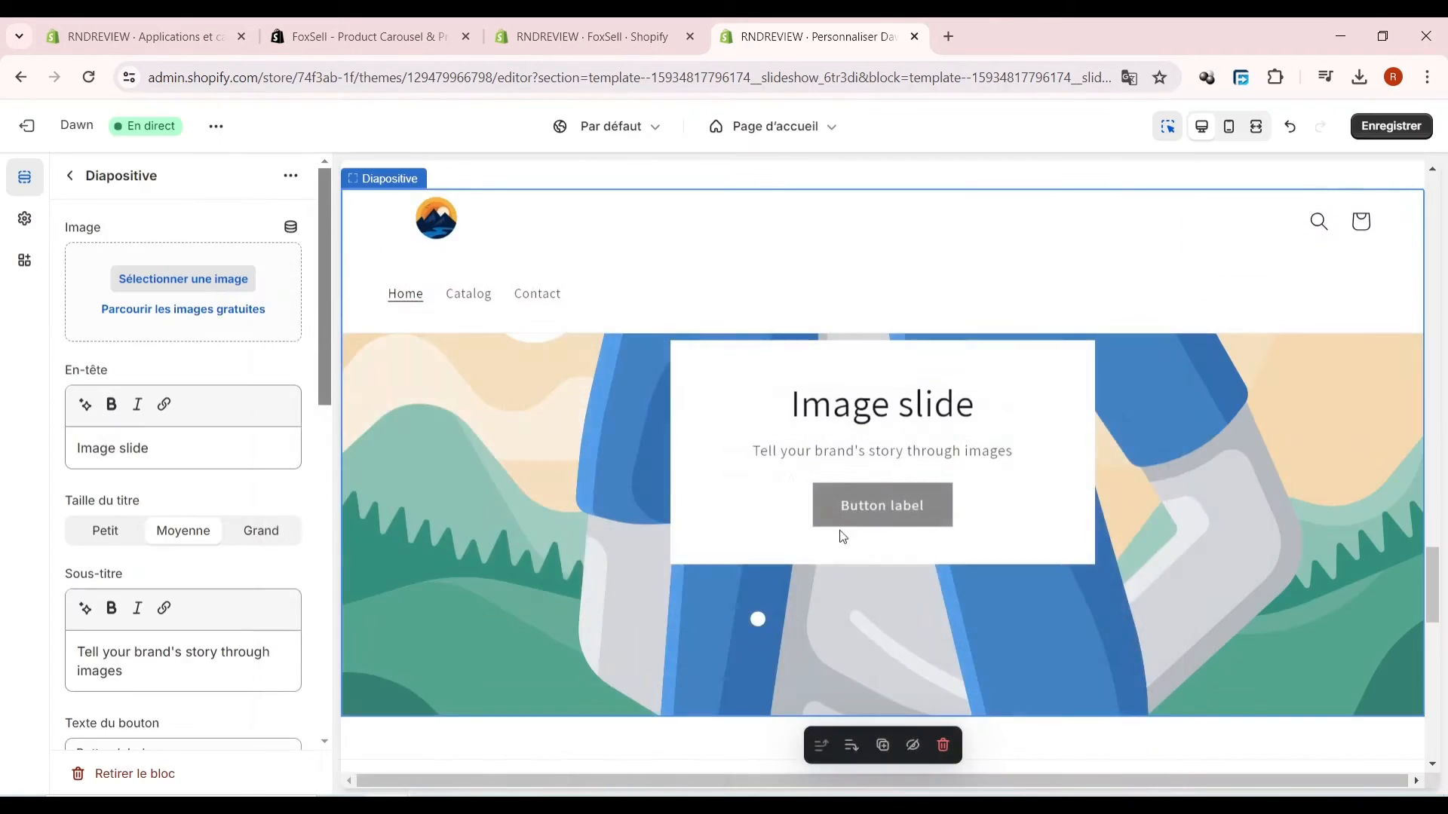
- Set the second slide's image to the business-plan-coach-sportif WEBP file from the store library
left_click(71, 175)
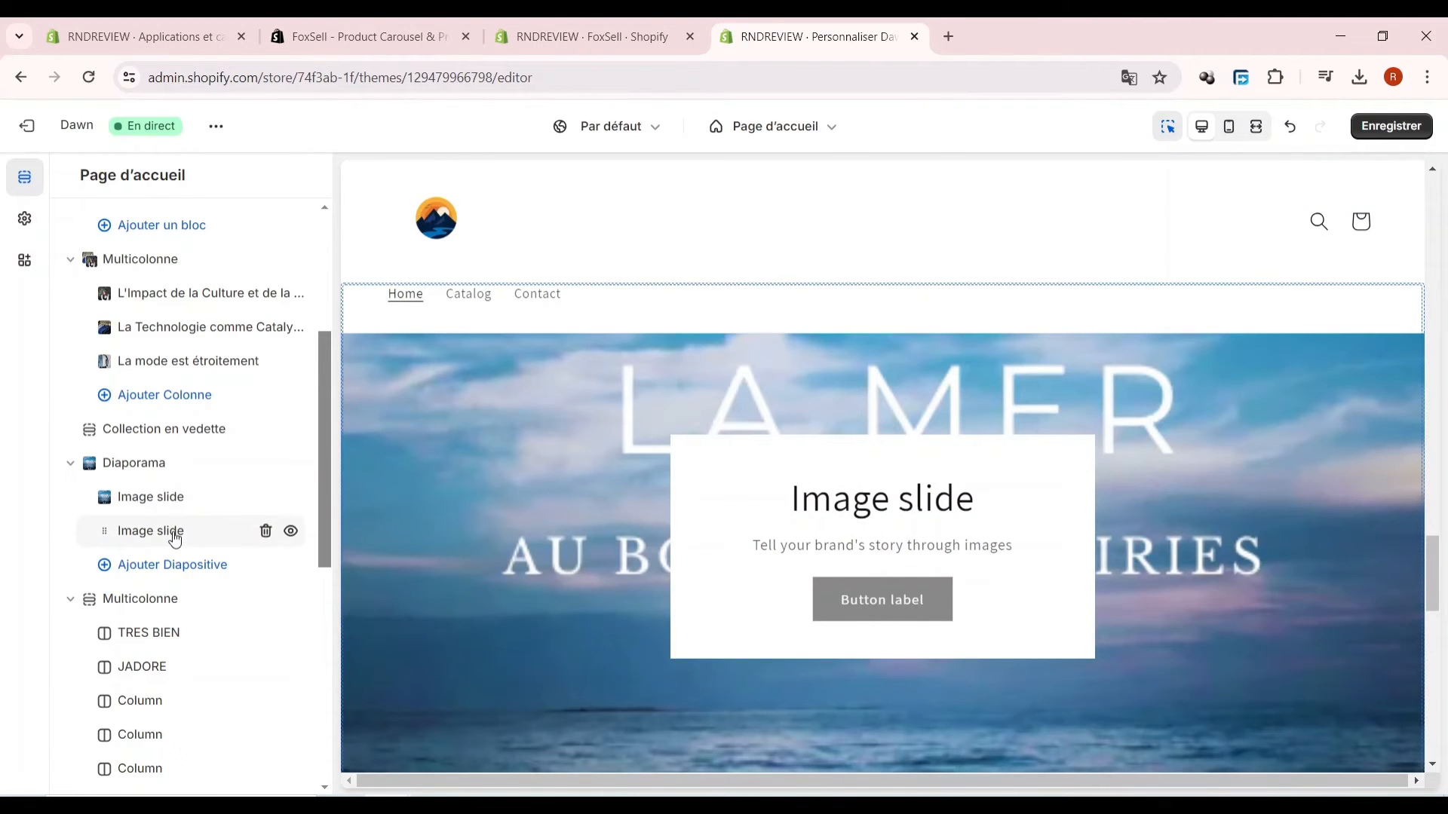
left_click(182, 533)
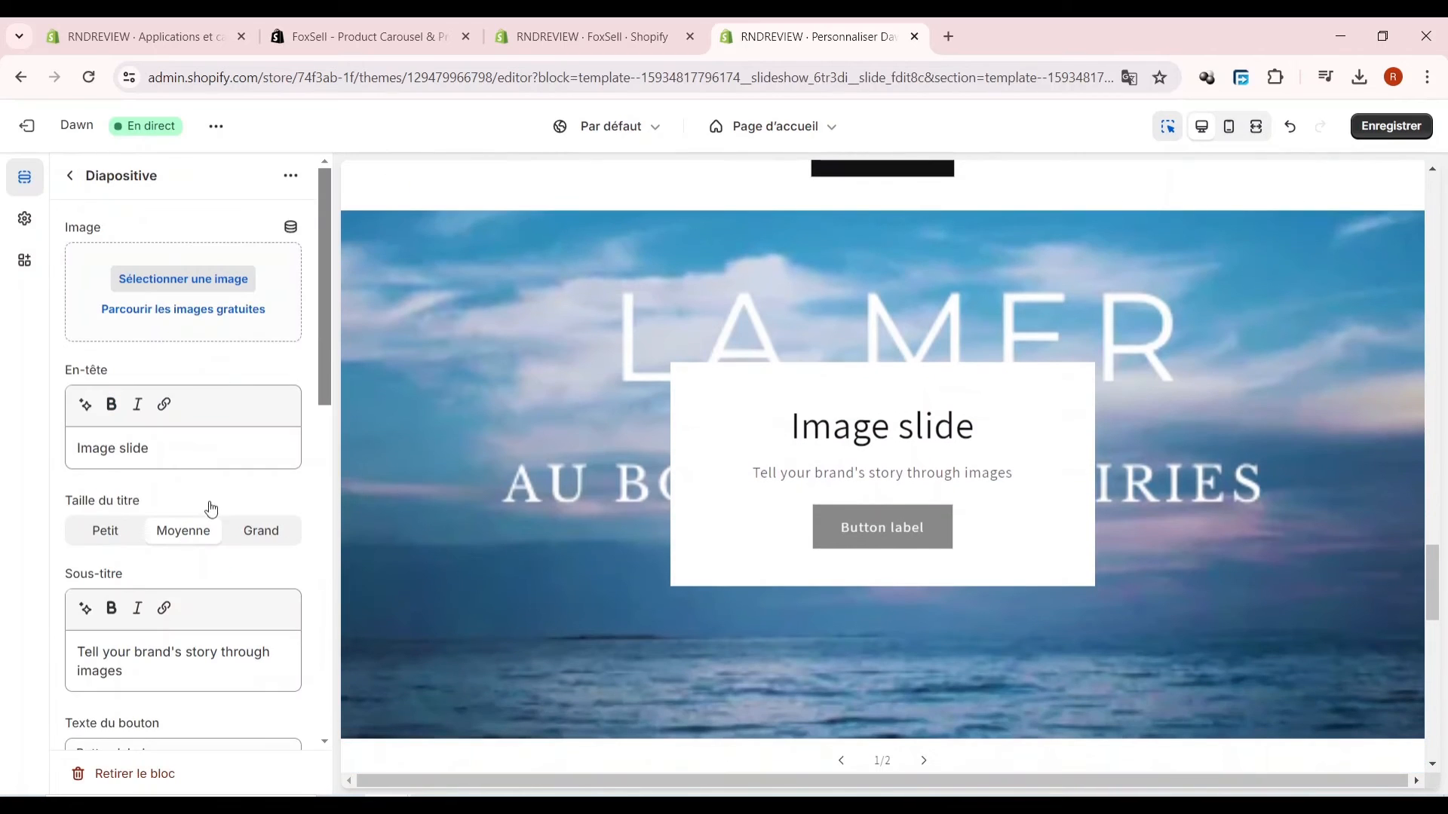
left_click(189, 286)
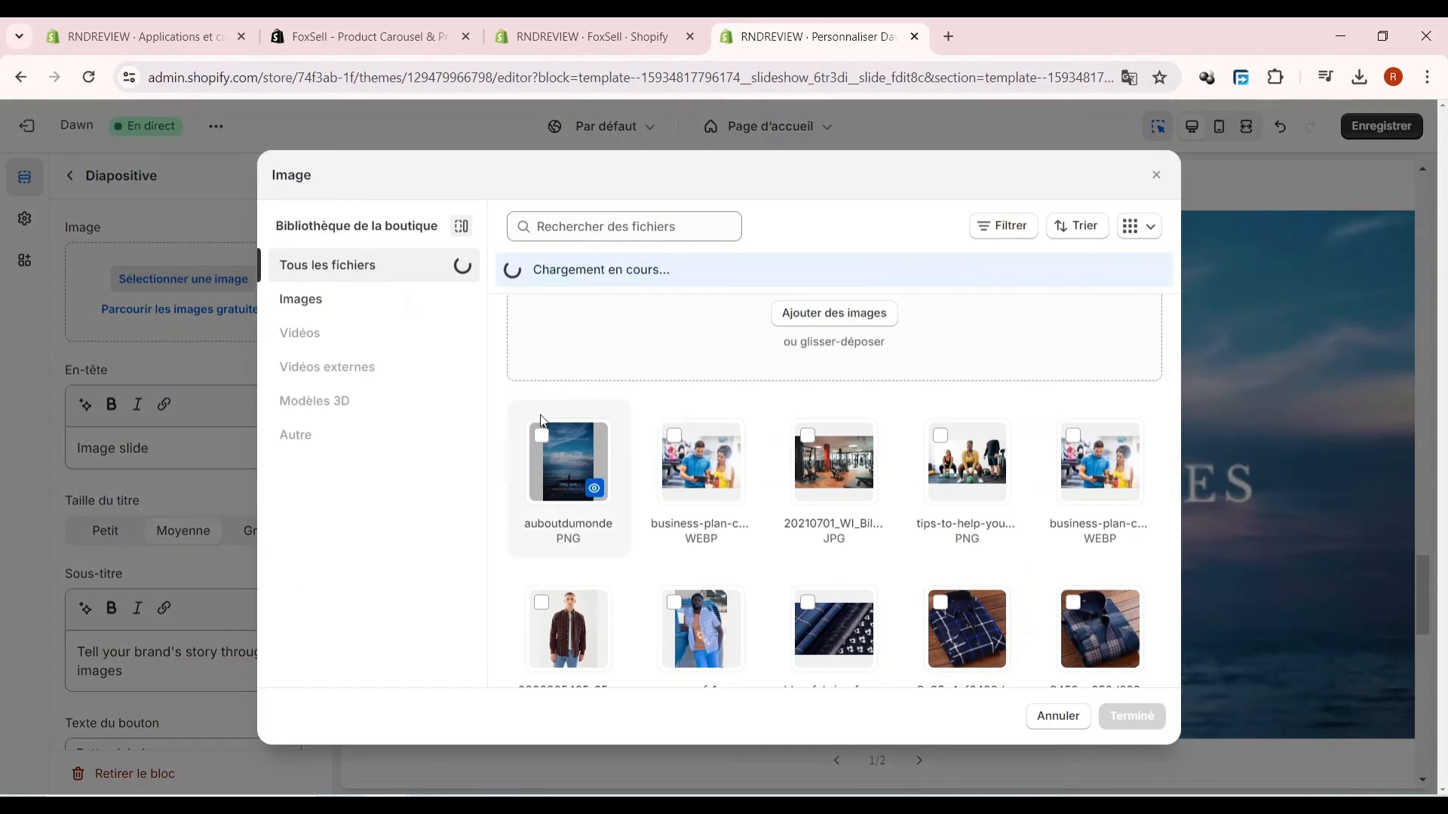
left_click(692, 483)
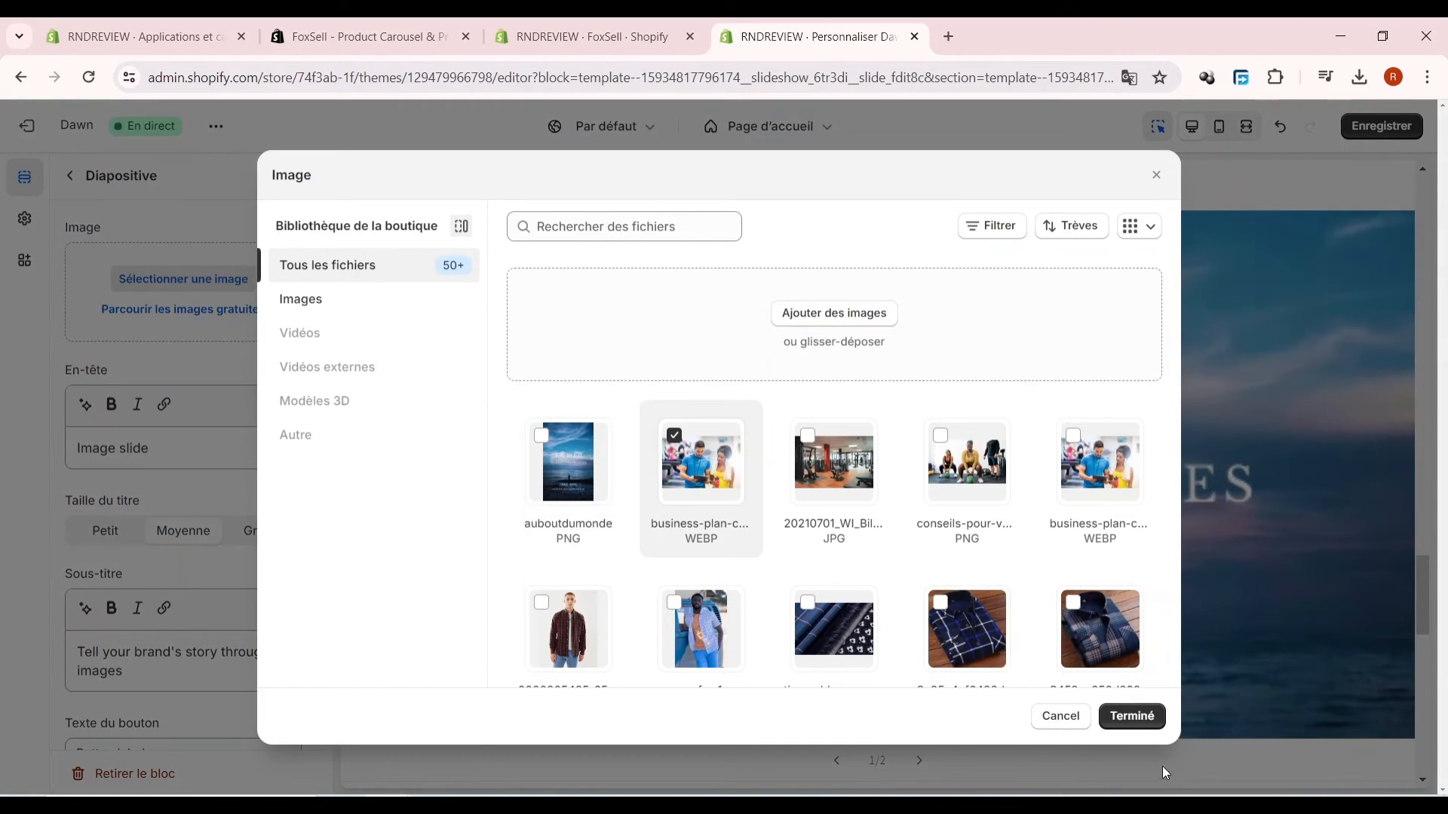
left_click(1132, 716)
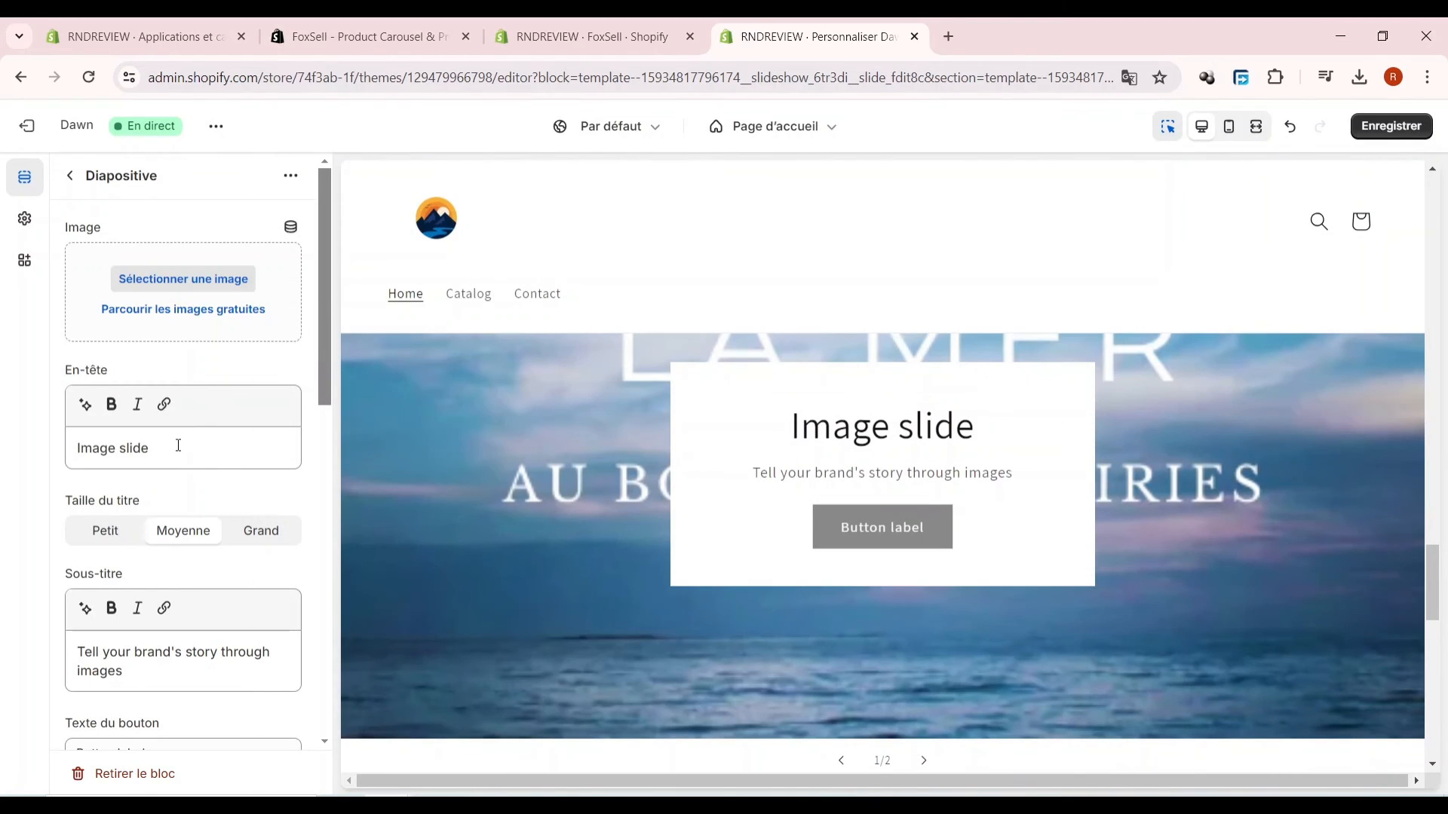
triple_click(162, 636)
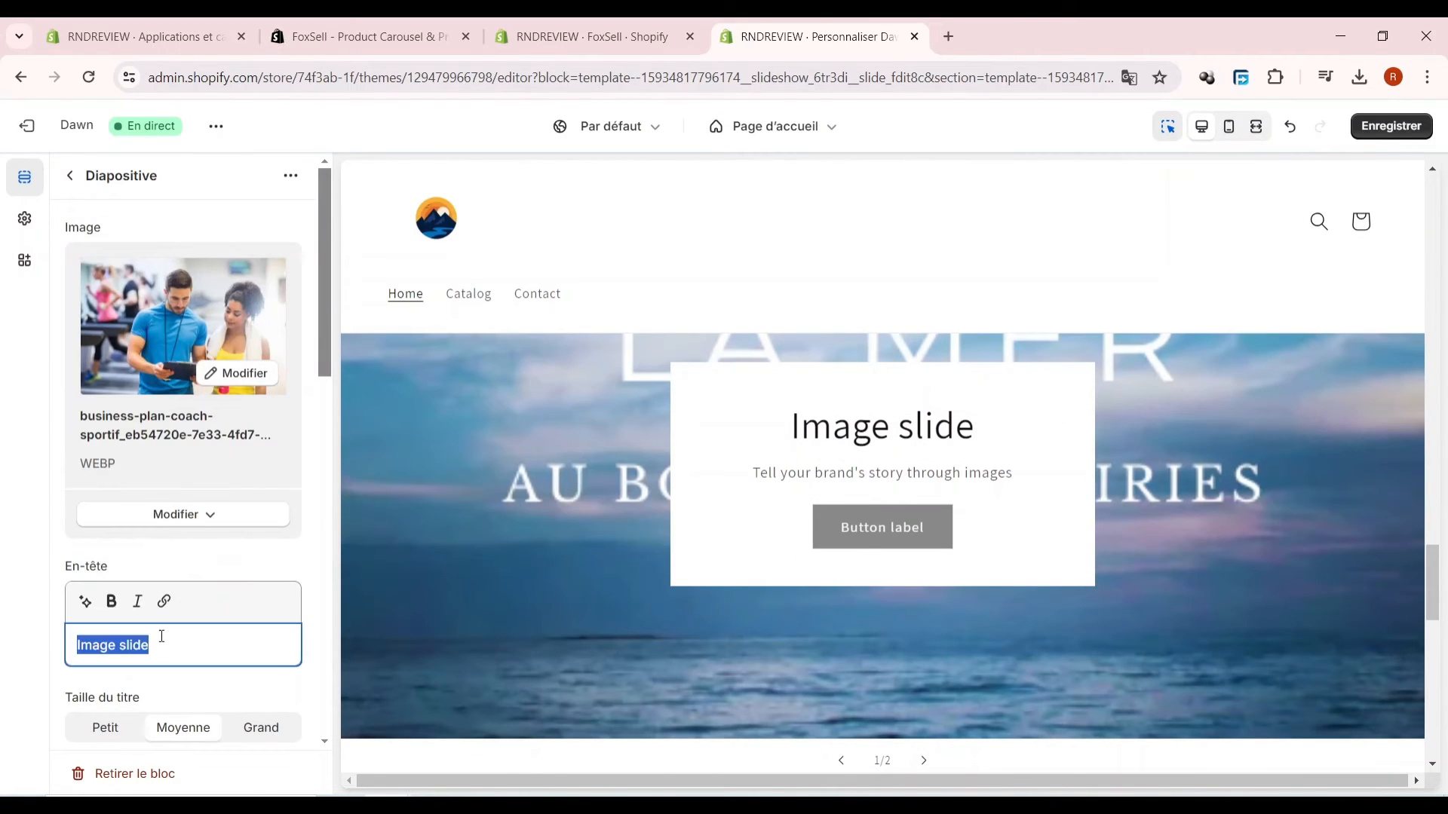
- Reopen the first slide and change its heading to "nature"
left_click(69, 187)
left_click(160, 498)
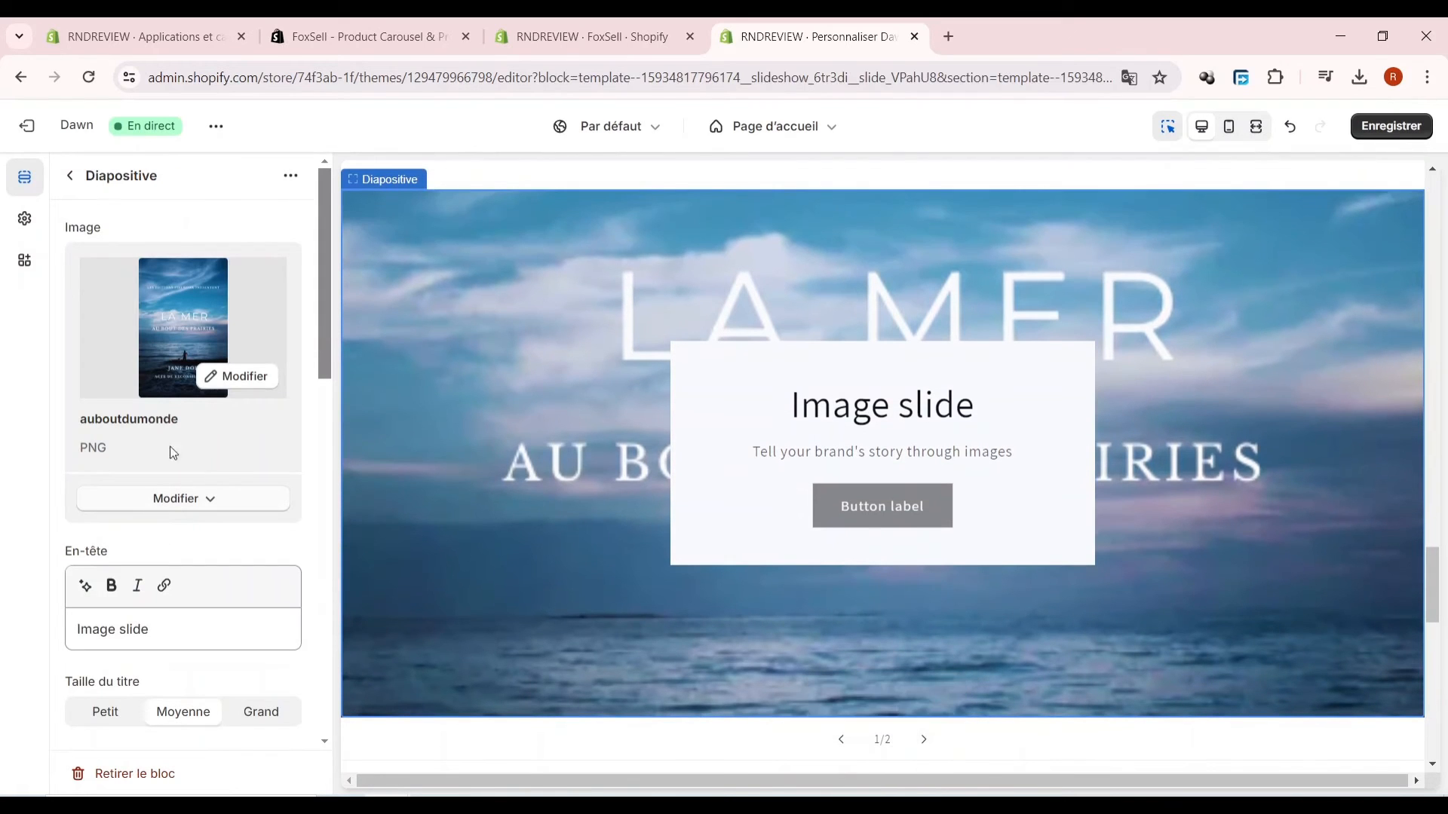
triple_click(168, 641)
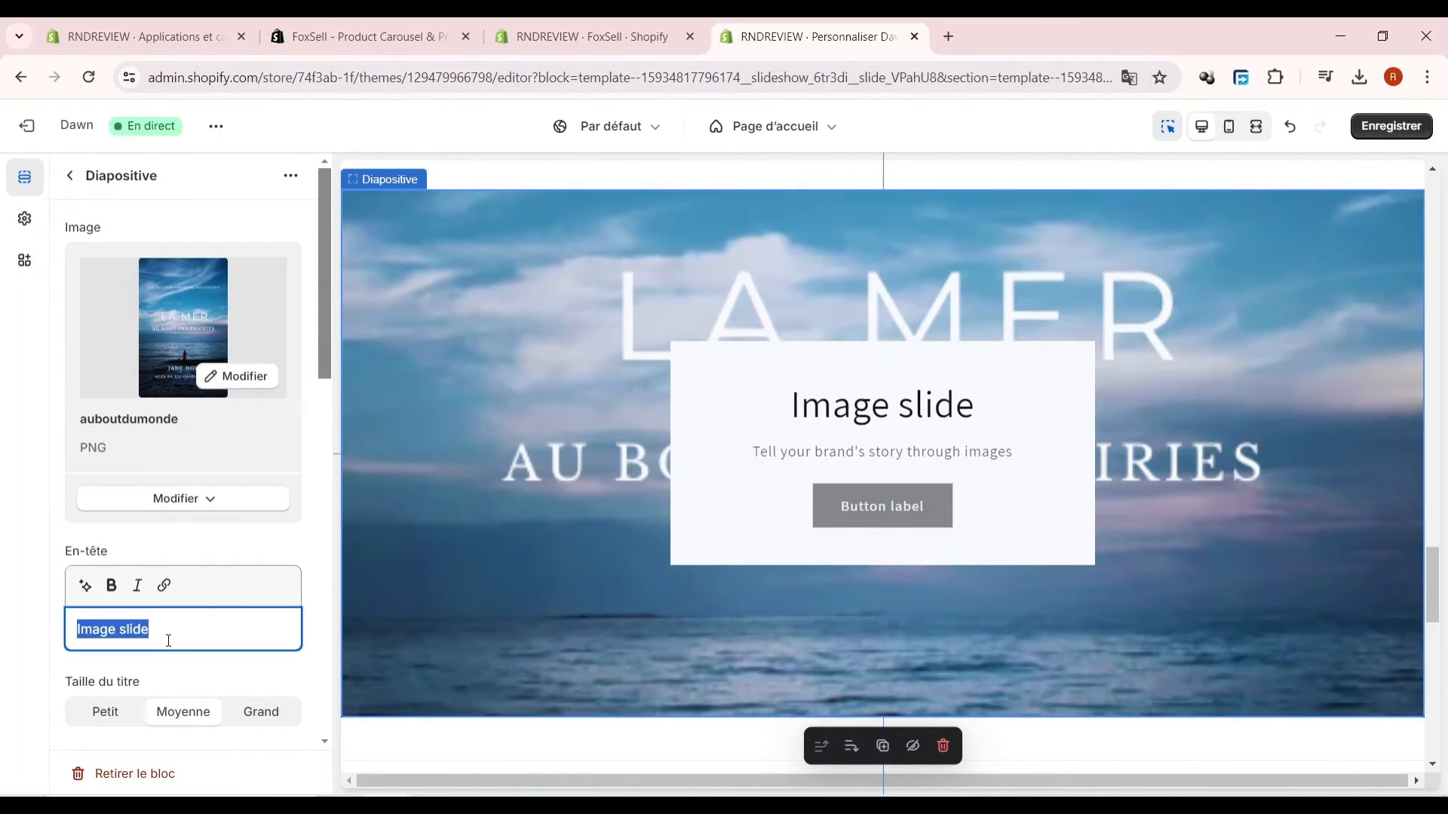
key("BackSpace")
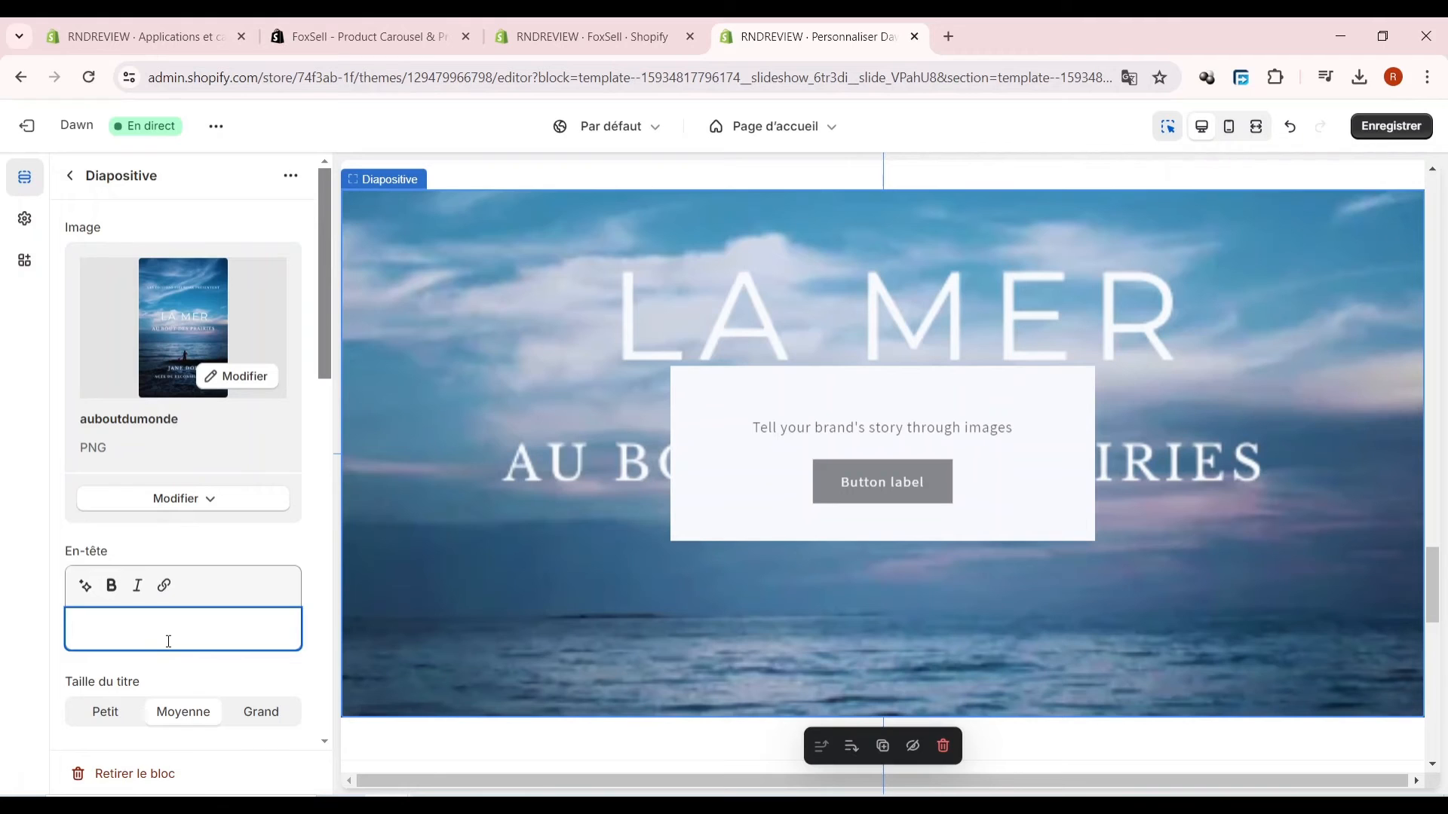
type("nature")
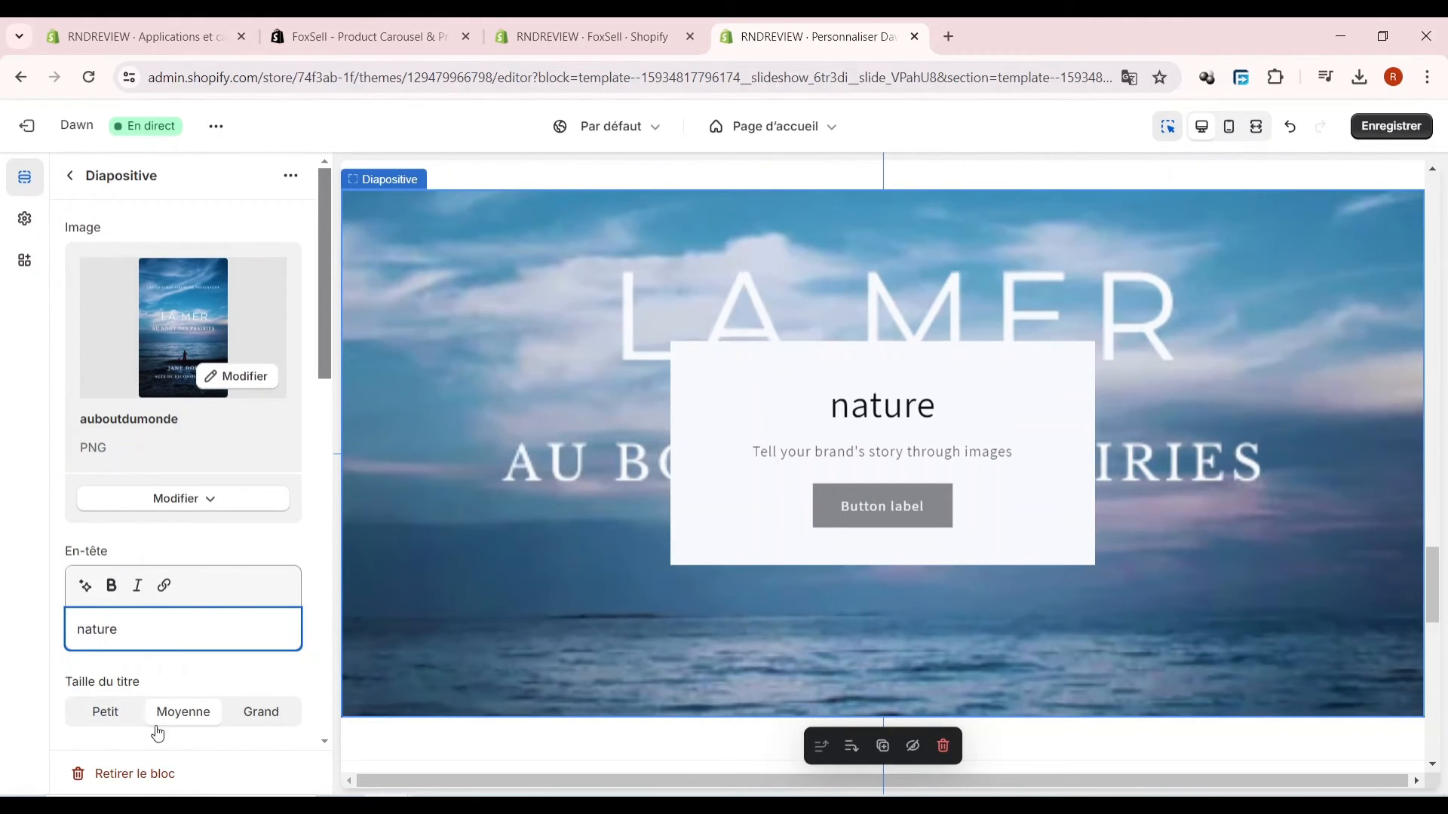
- Set the first slide's button text to "voir plus" and return to the home page's section list
scroll(173, 717, "down", 4)
left_click(150, 654)
key("ctrl+a")
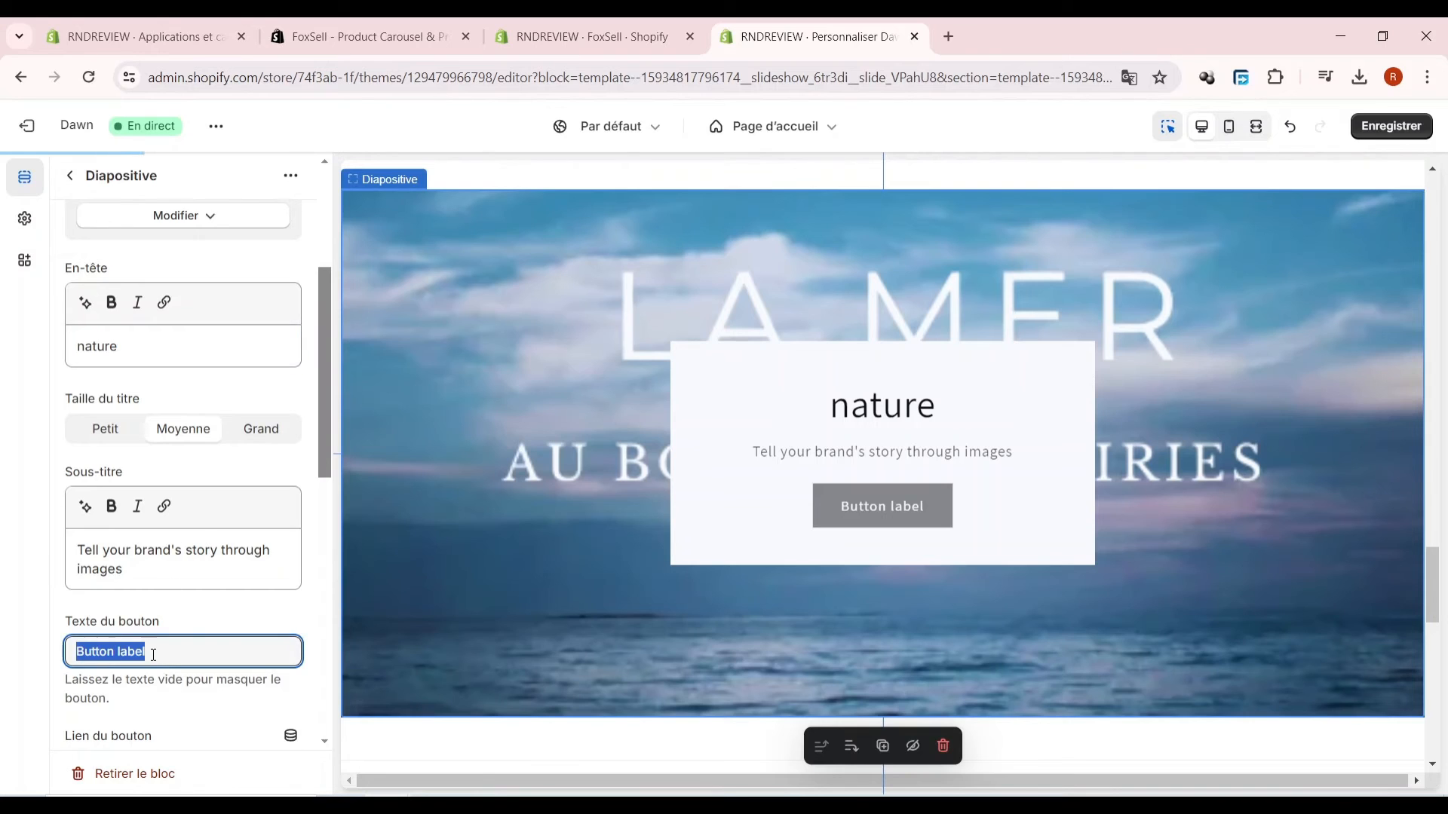
type("voir")
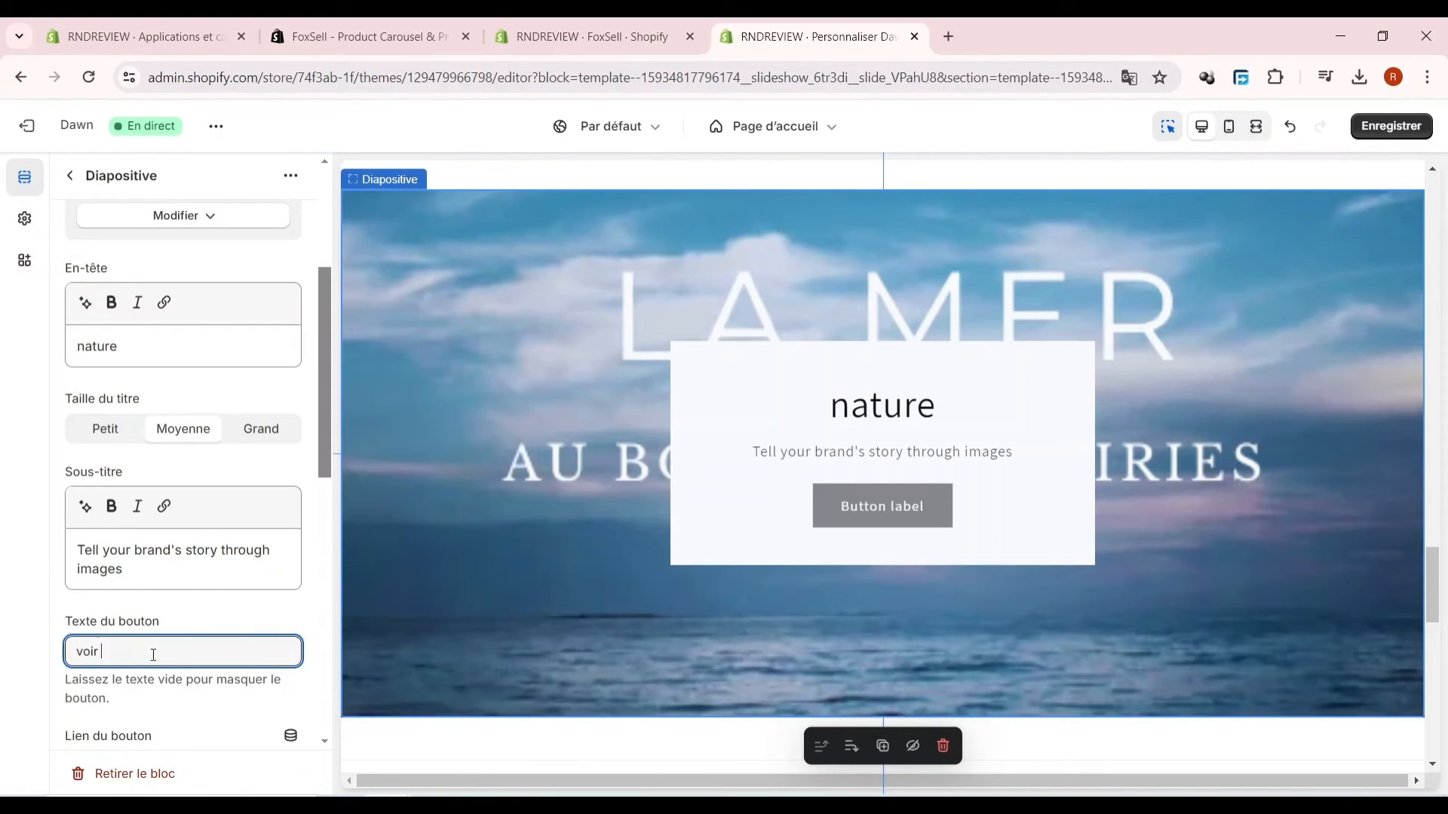
type(" plus")
left_click_drag(90, 549, 125, 570)
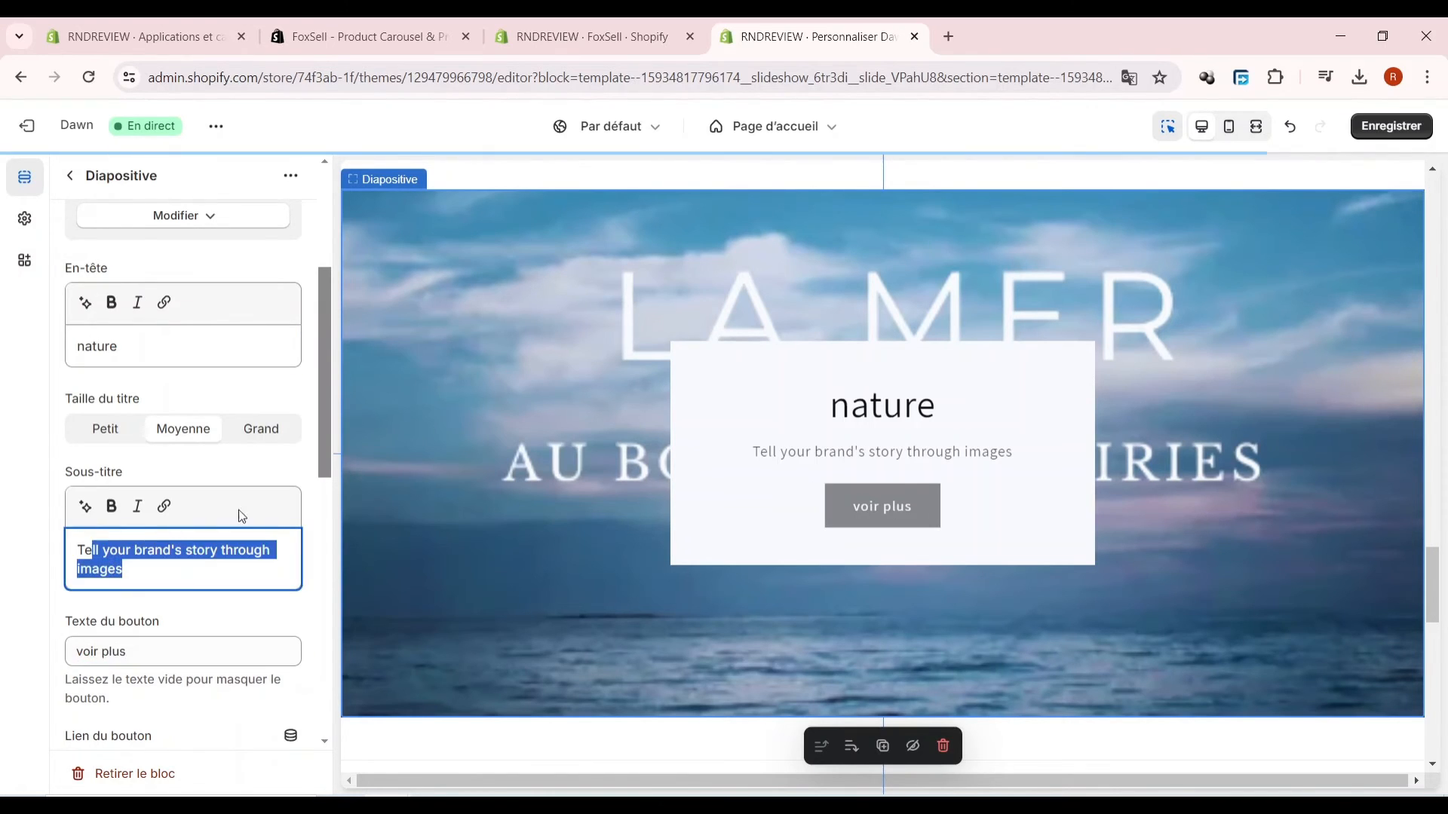
scroll(177, 411, "up", 4)
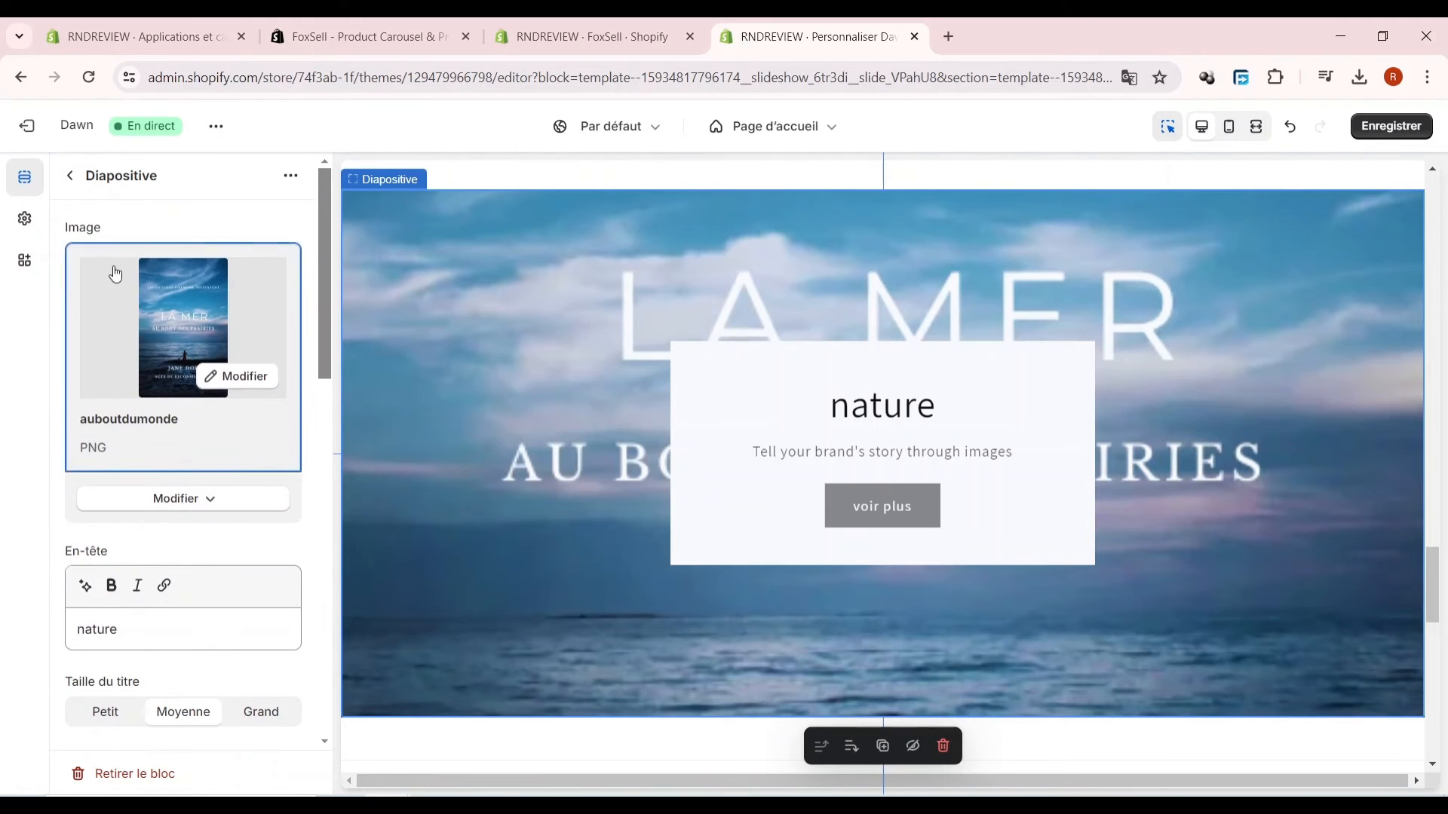
left_click(73, 175)
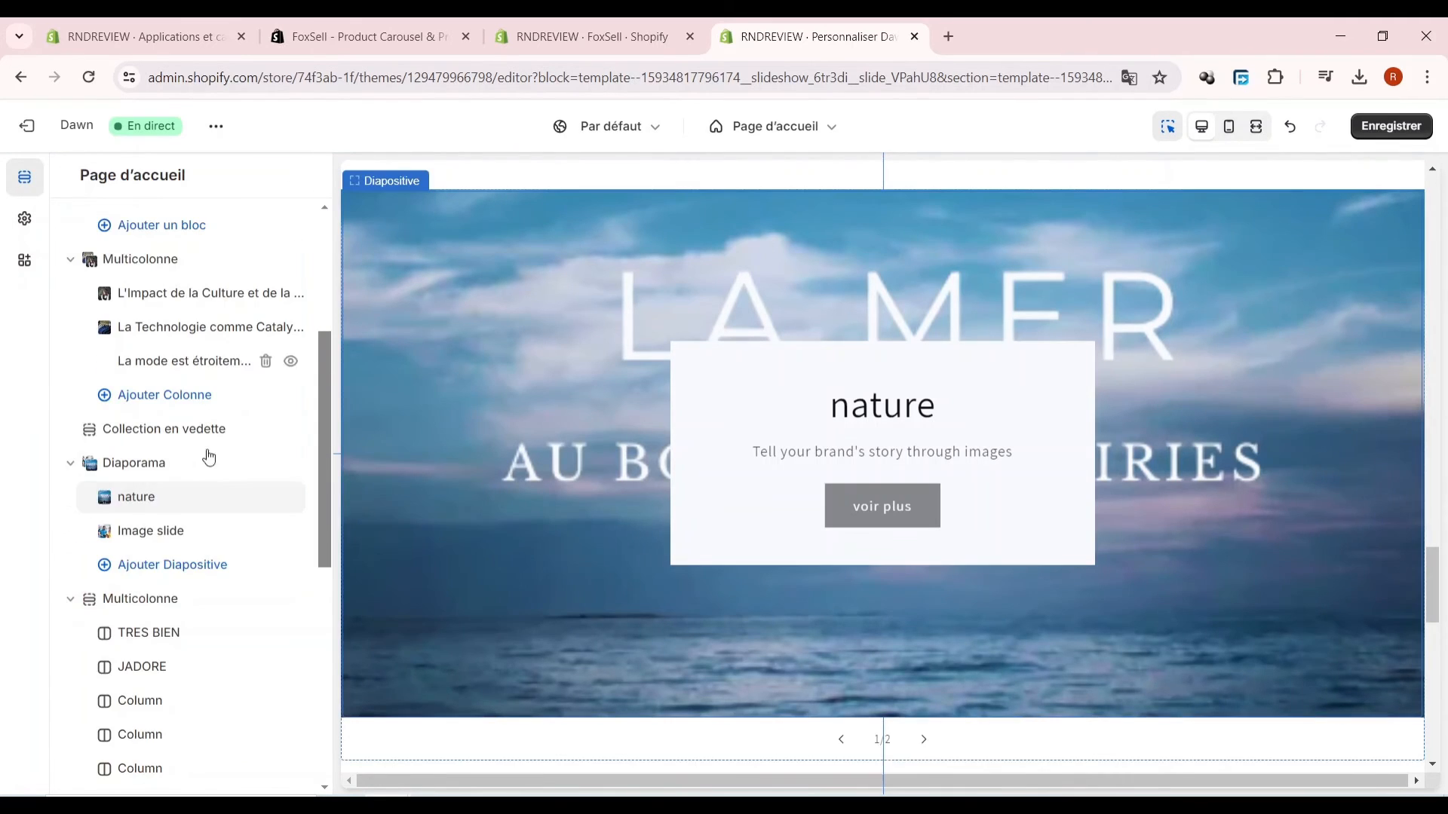
- Add a third slide to the Diaporama with the 20210701_WI_Bilder_Centertour_14 JPG from the store library, and return to the section list
left_click(174, 566)
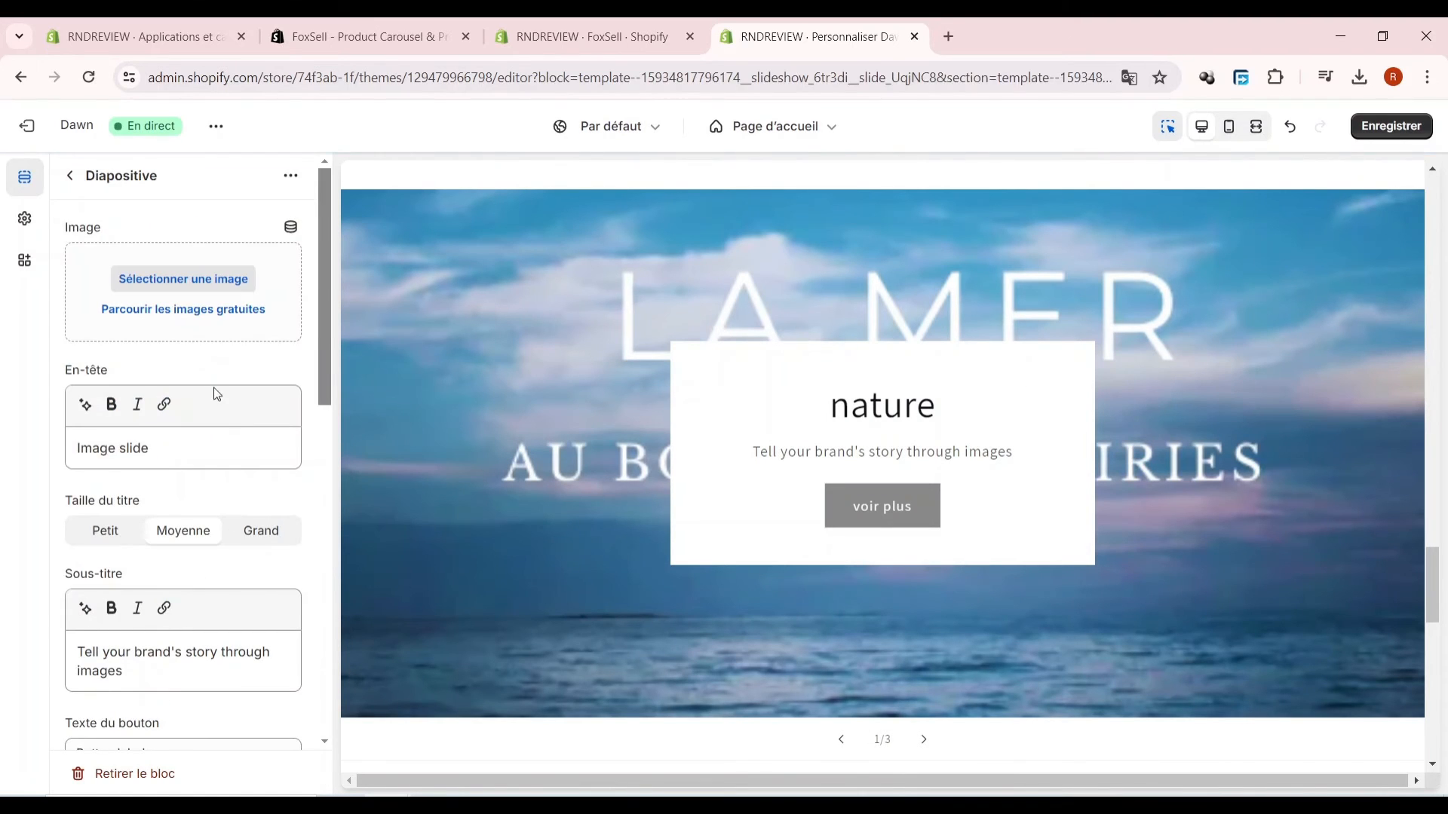
left_click(200, 293)
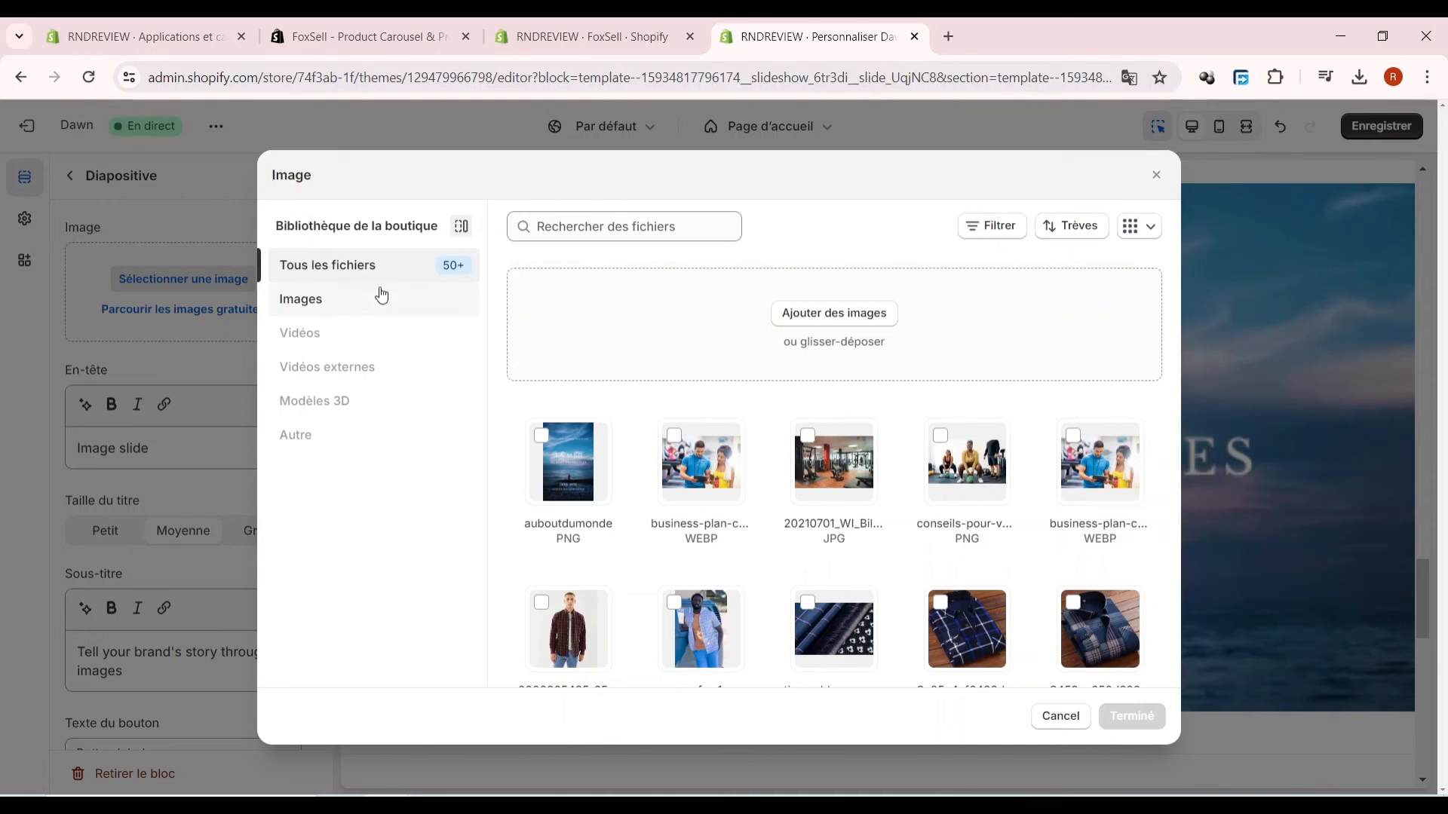
left_click(834, 483)
left_click(1143, 717)
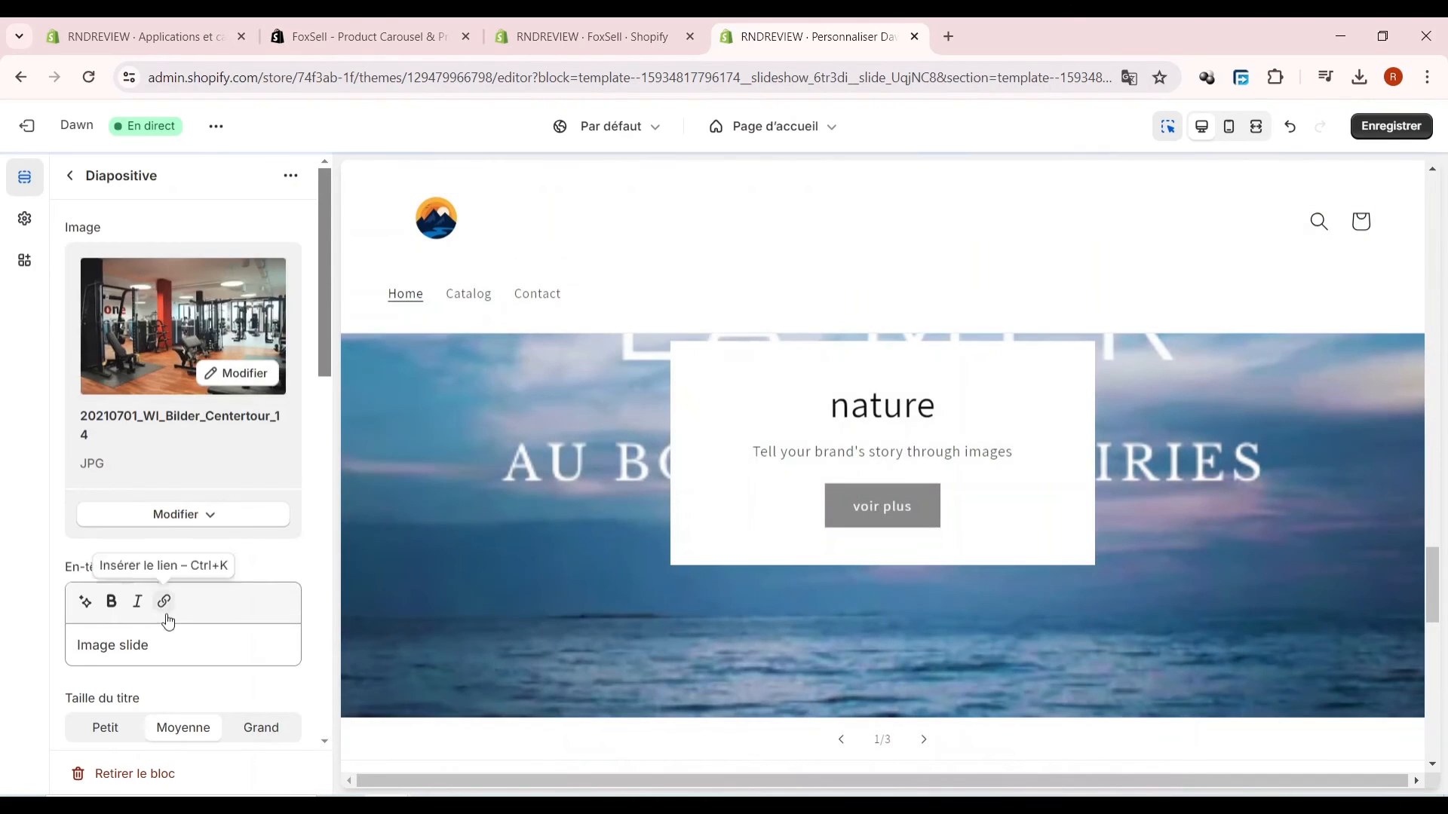
left_click(172, 638)
scroll(151, 641, "down", 5)
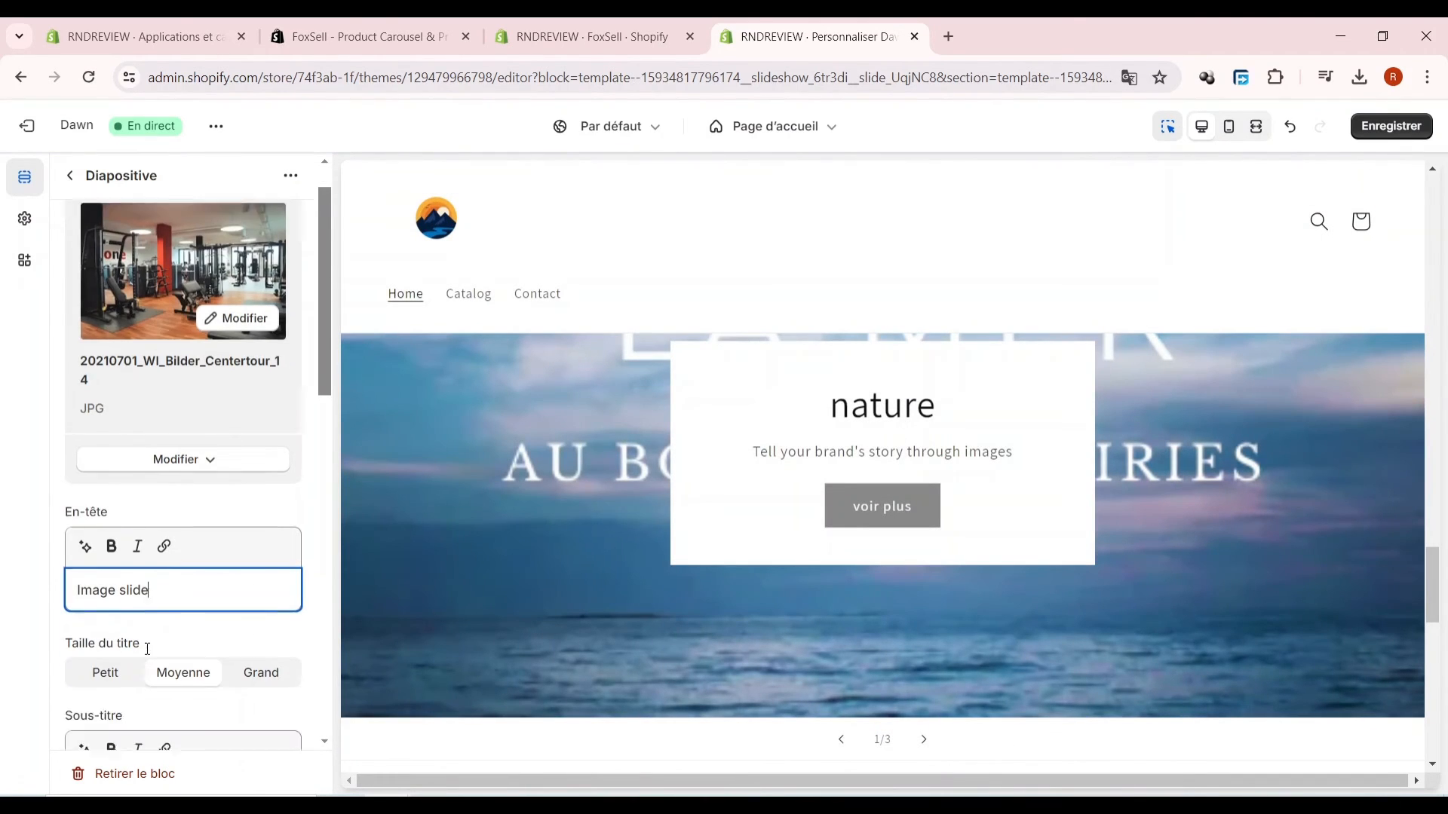
scroll(128, 490, "up", 1)
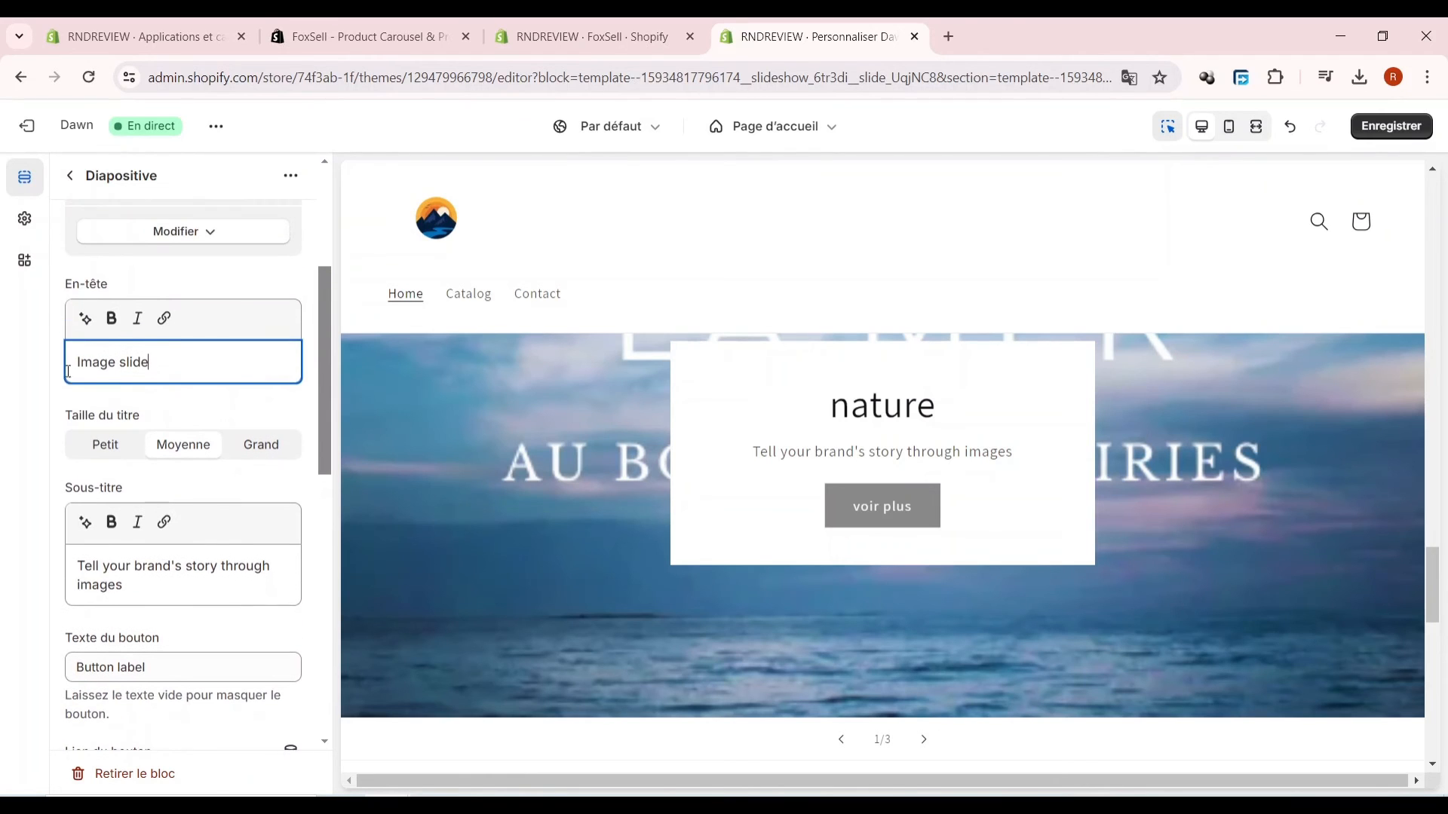
left_click(72, 177)
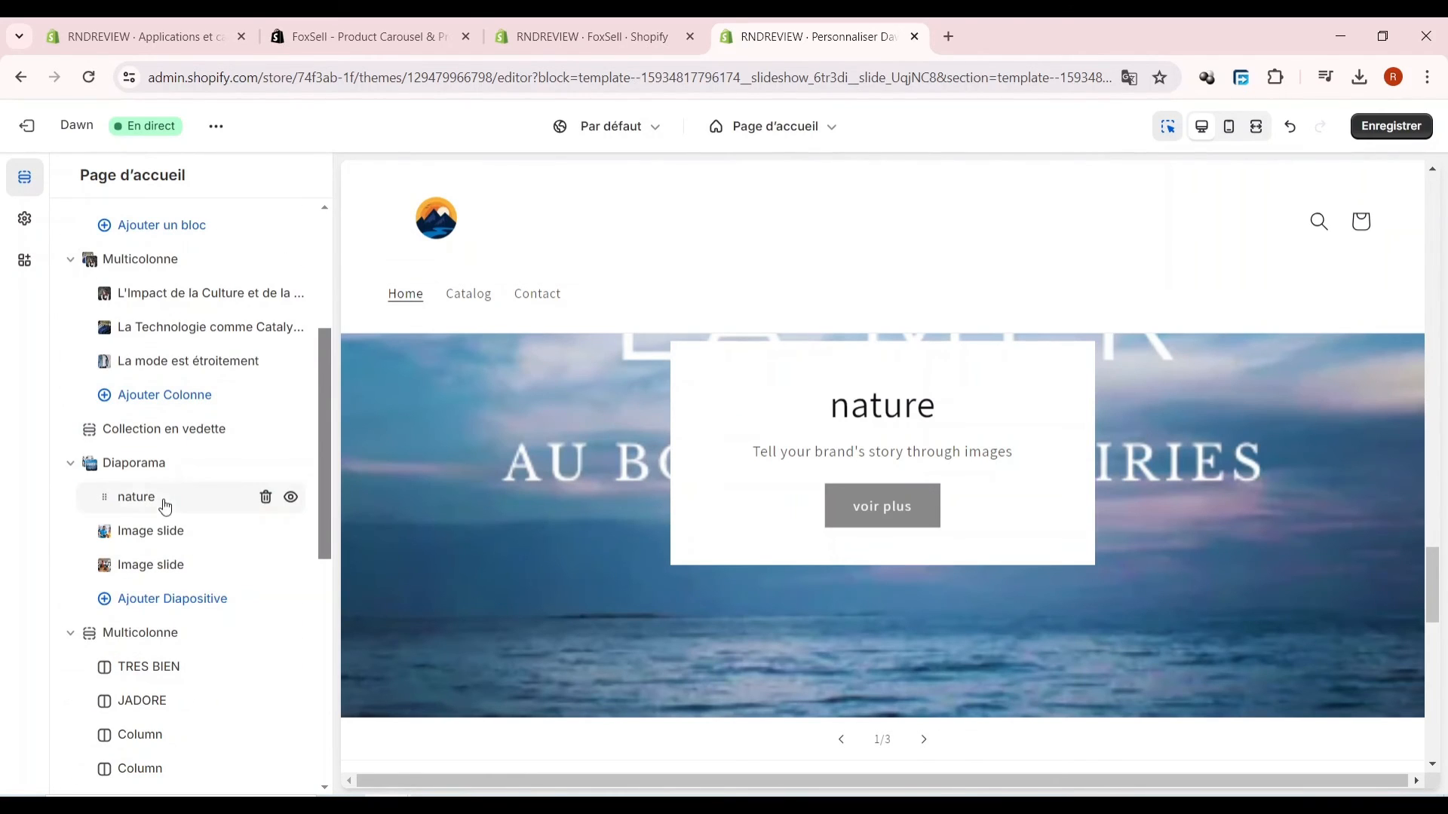
- Set the Diaporama section to change slides every 3 seconds and its image behaviour to Mouvement ambiant
left_click(155, 471)
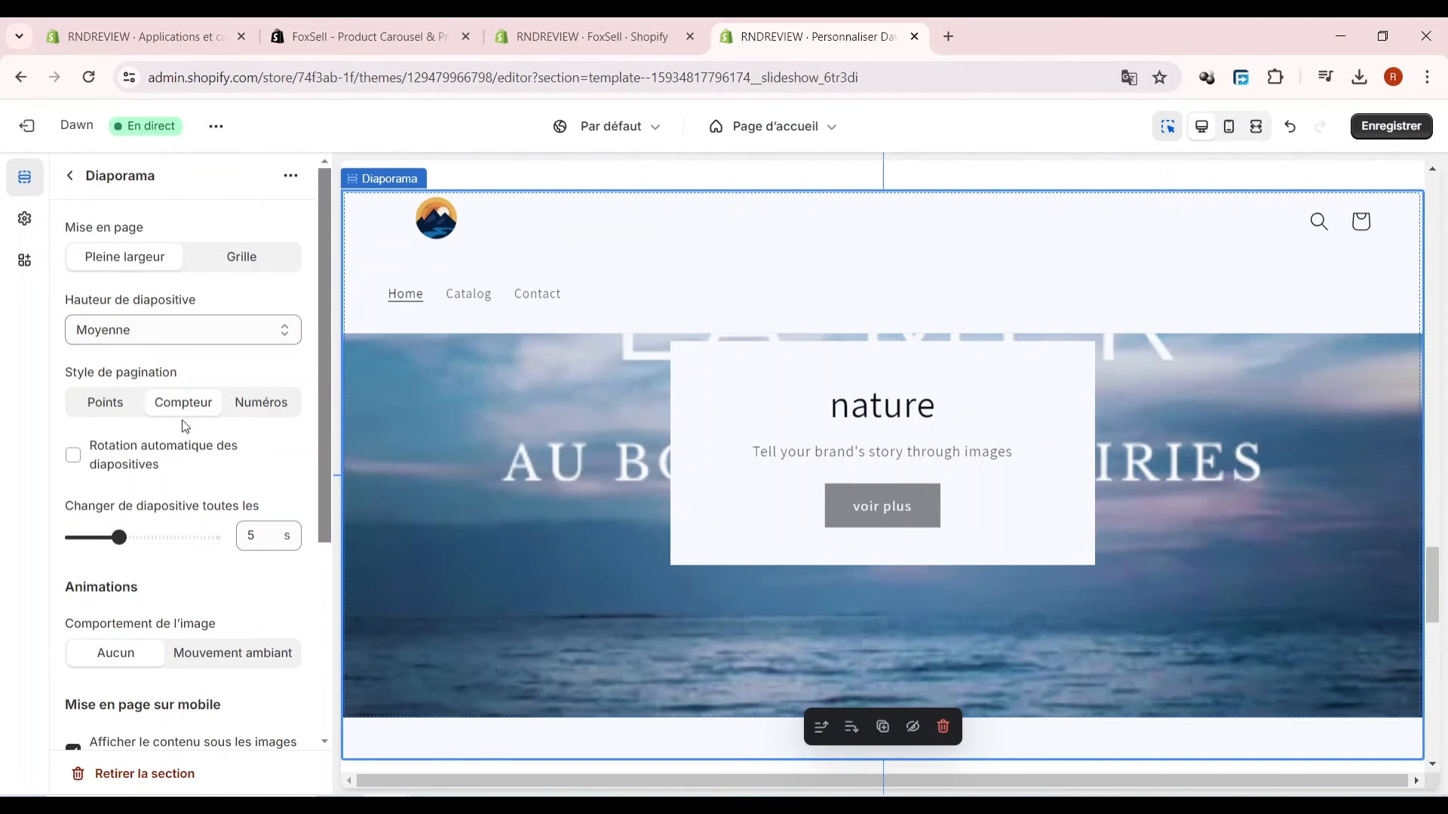
scroll(184, 502, "down", 2)
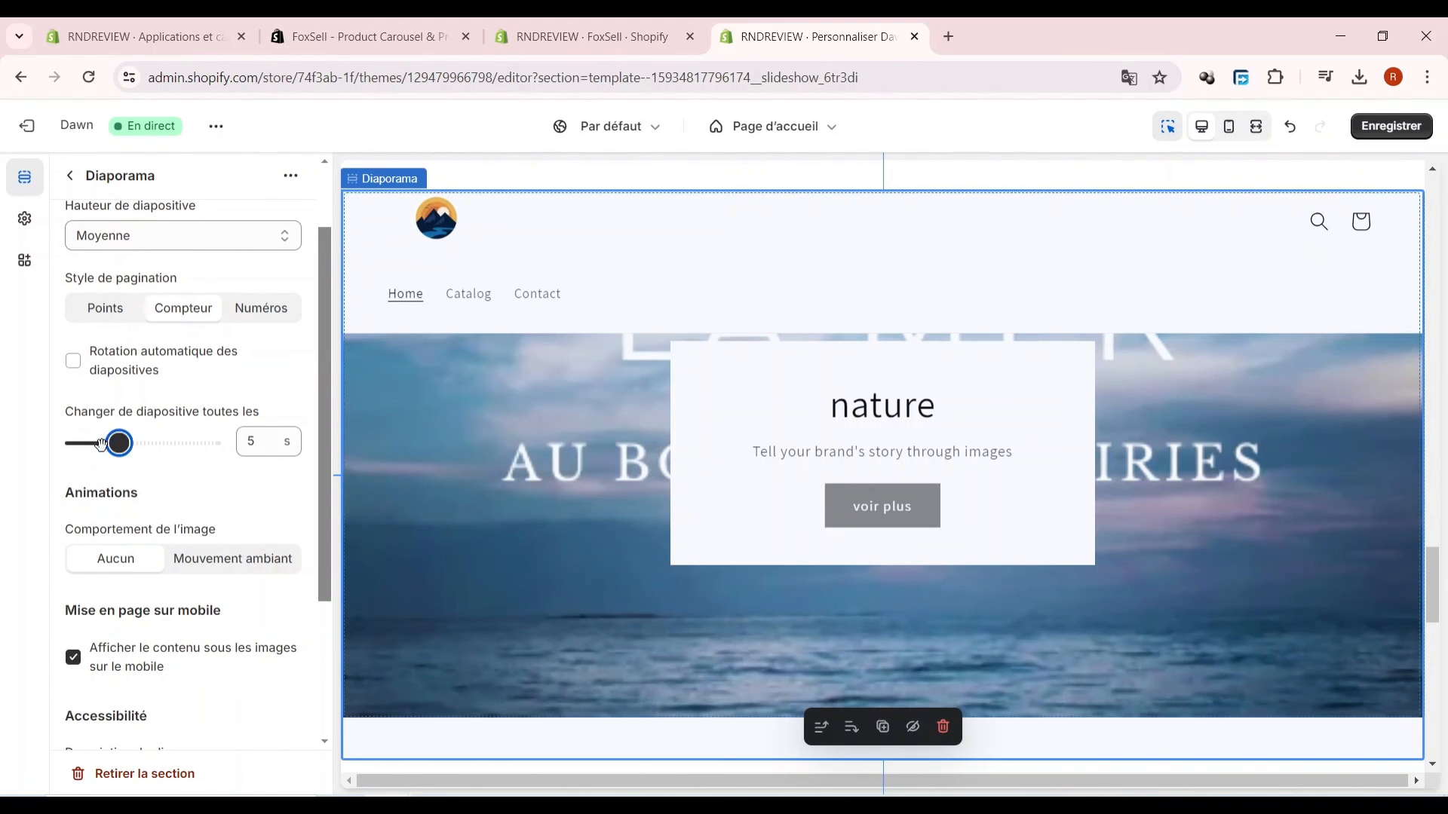
left_click_drag(102, 444, 41, 432)
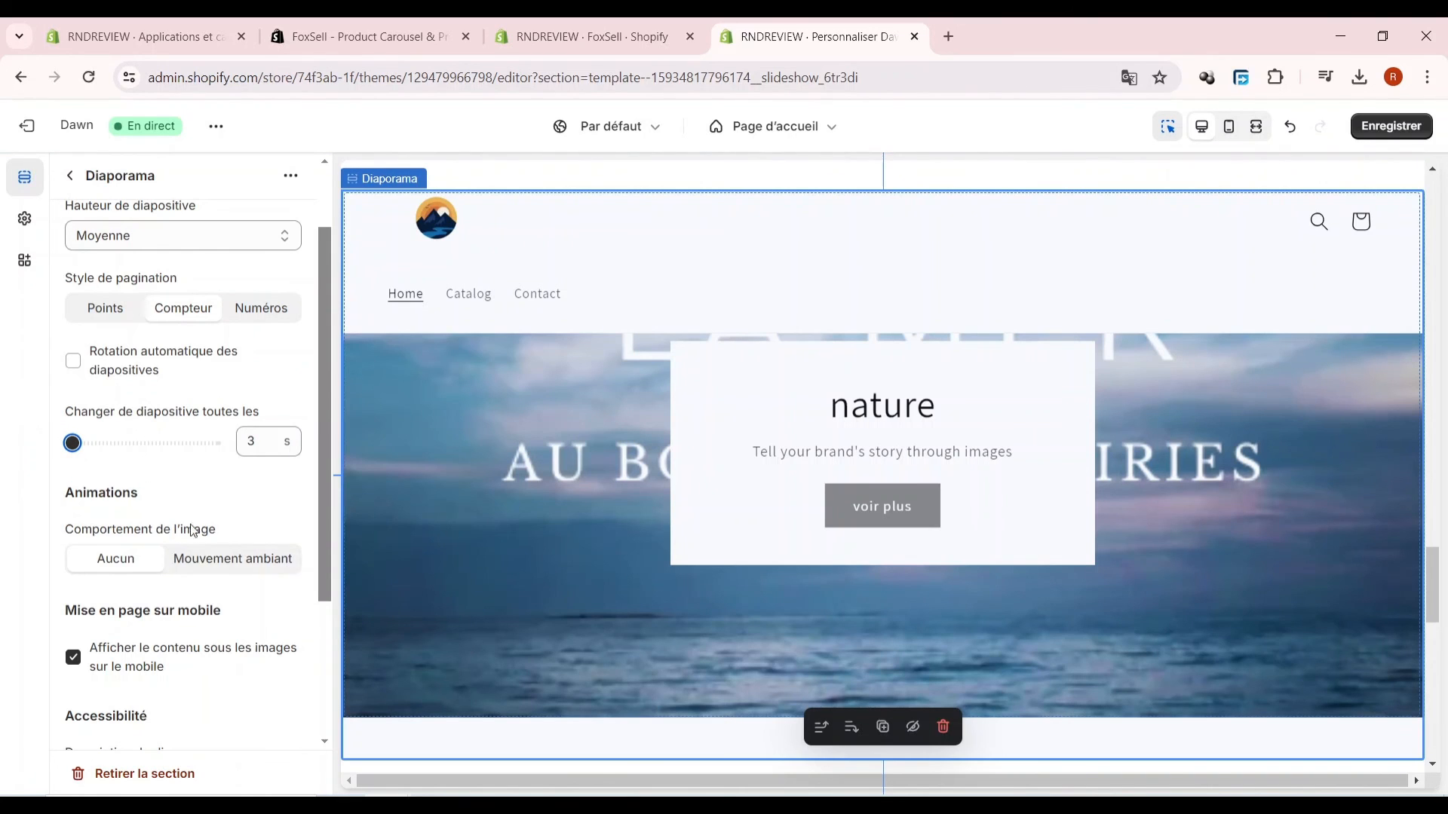
left_click(223, 564)
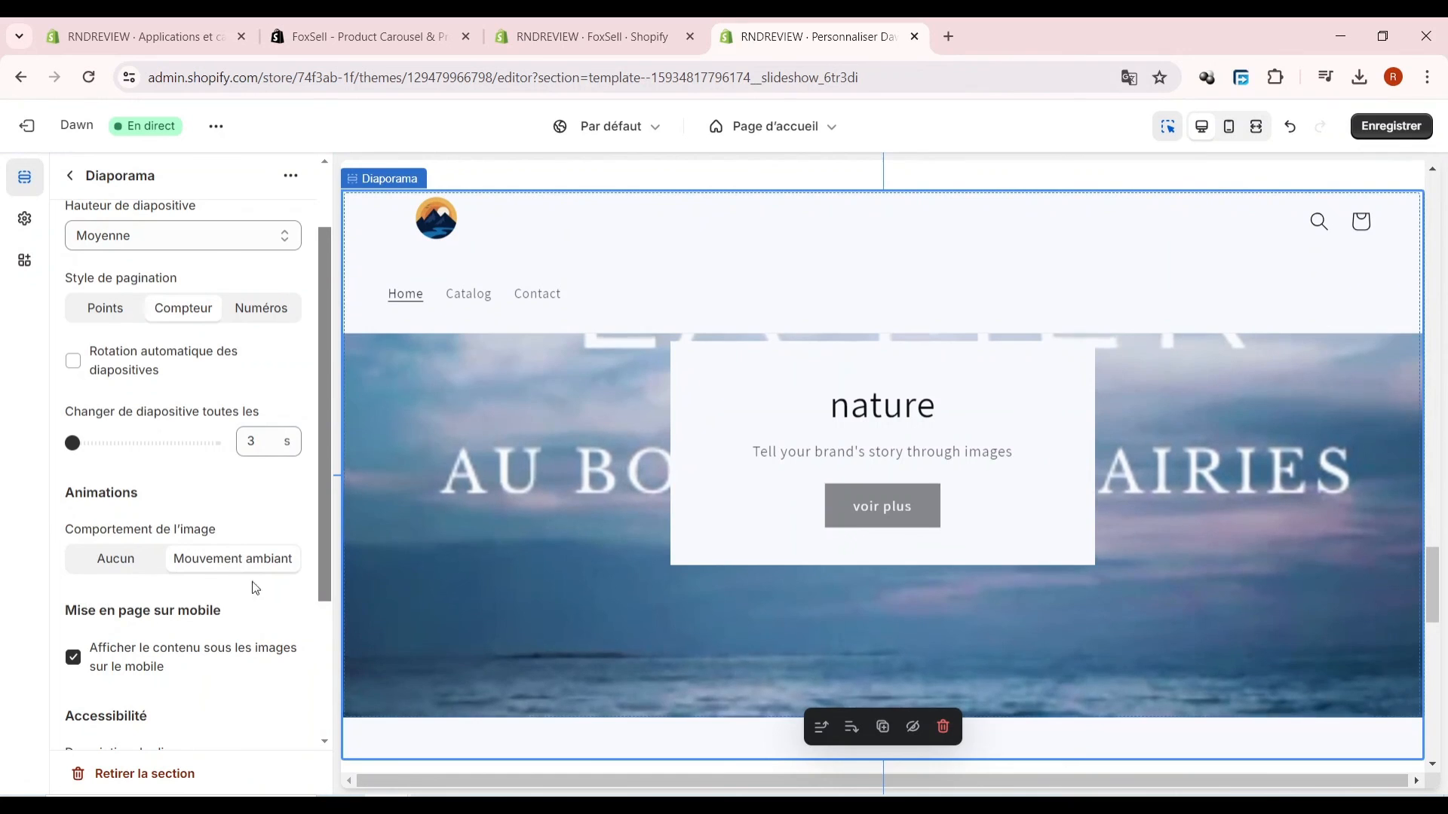
- Save the theme changes, exit the theme editor and open the live online store
scroll(254, 588, "up", 1)
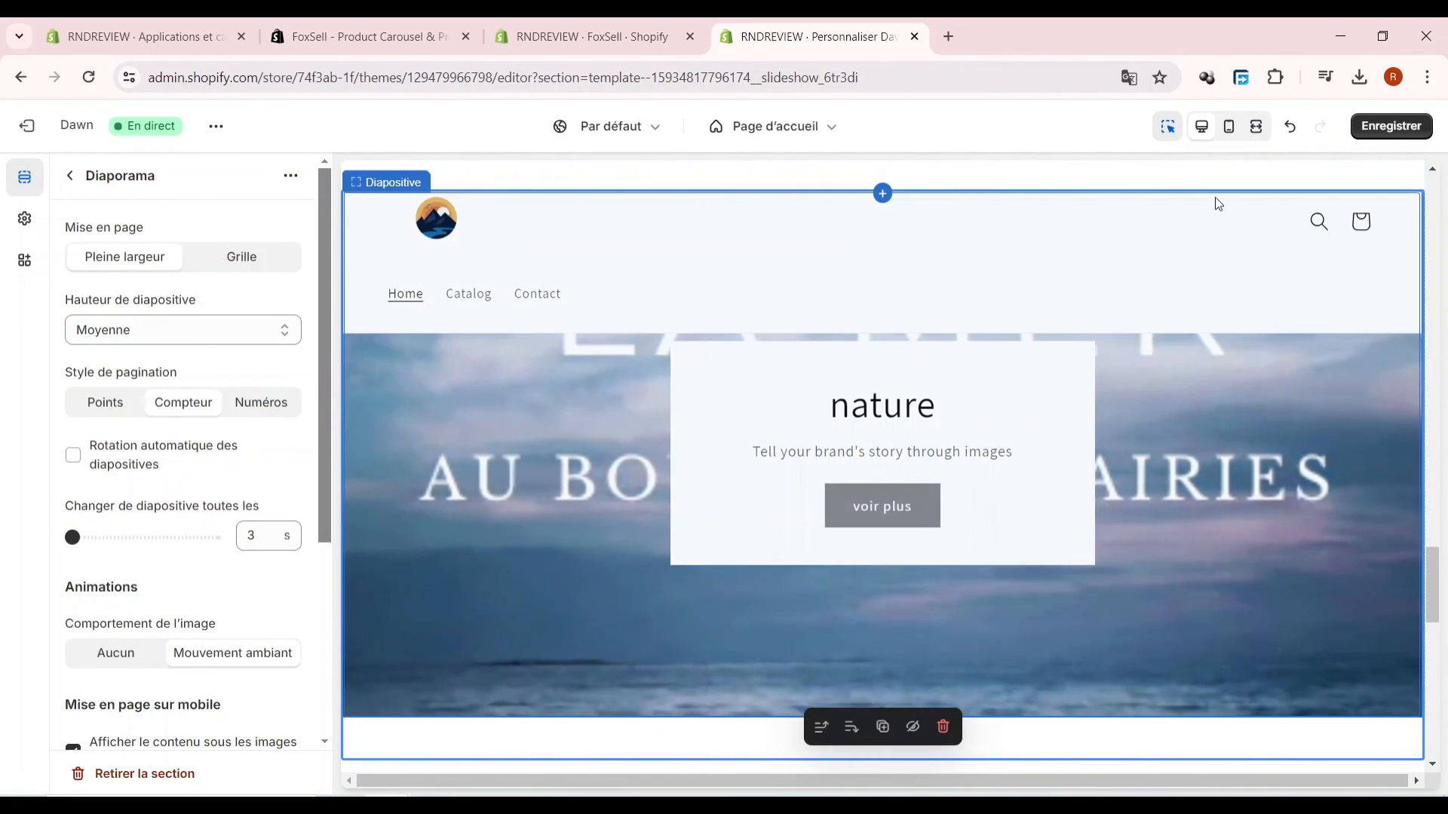
left_click(1410, 127)
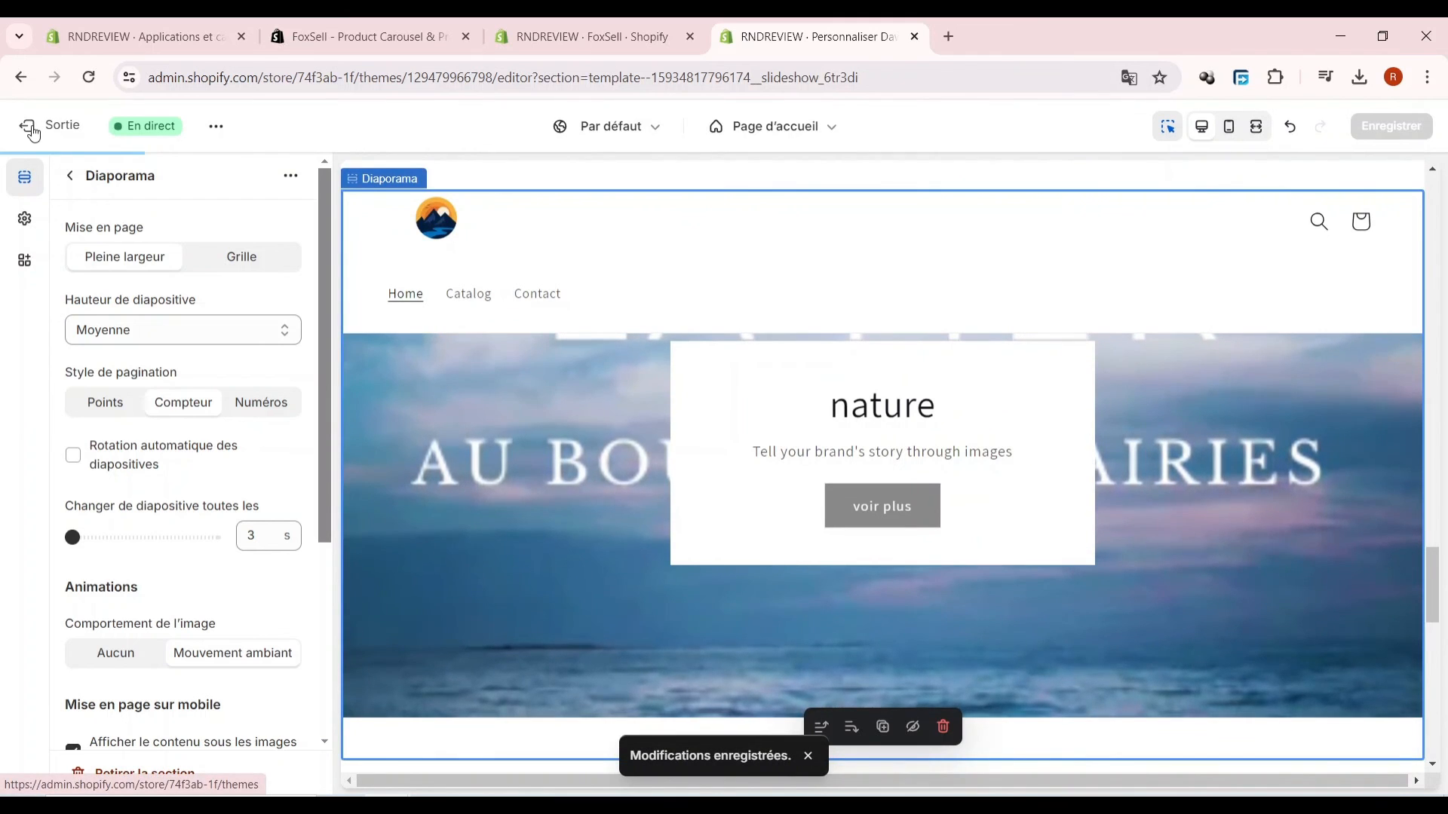
left_click(26, 126)
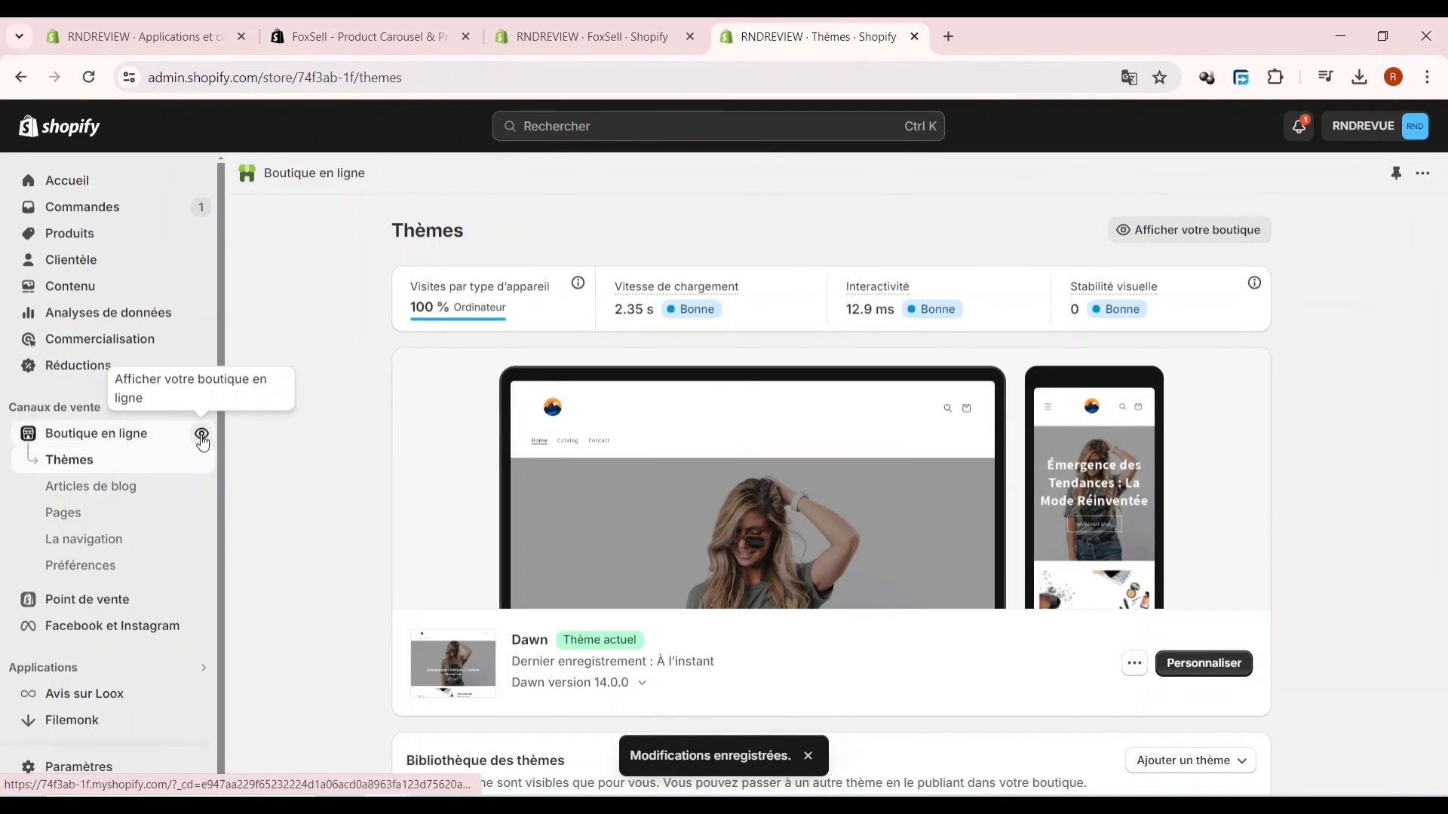
left_click(200, 434)
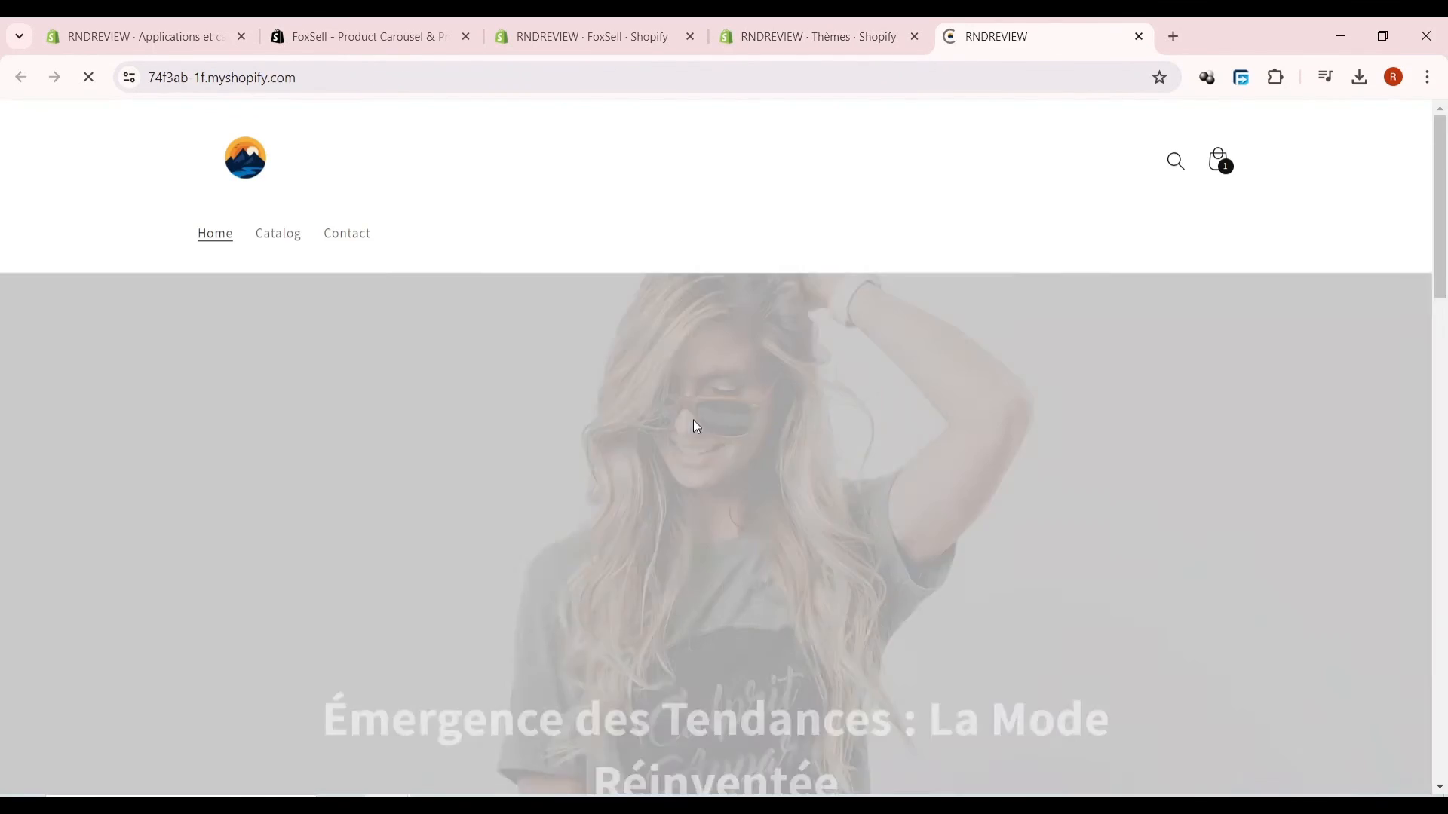
- Examine the slideshow on the live home page, advancing through its slides
scroll(703, 433, "down", 1)
scroll(702, 437, "down", 20)
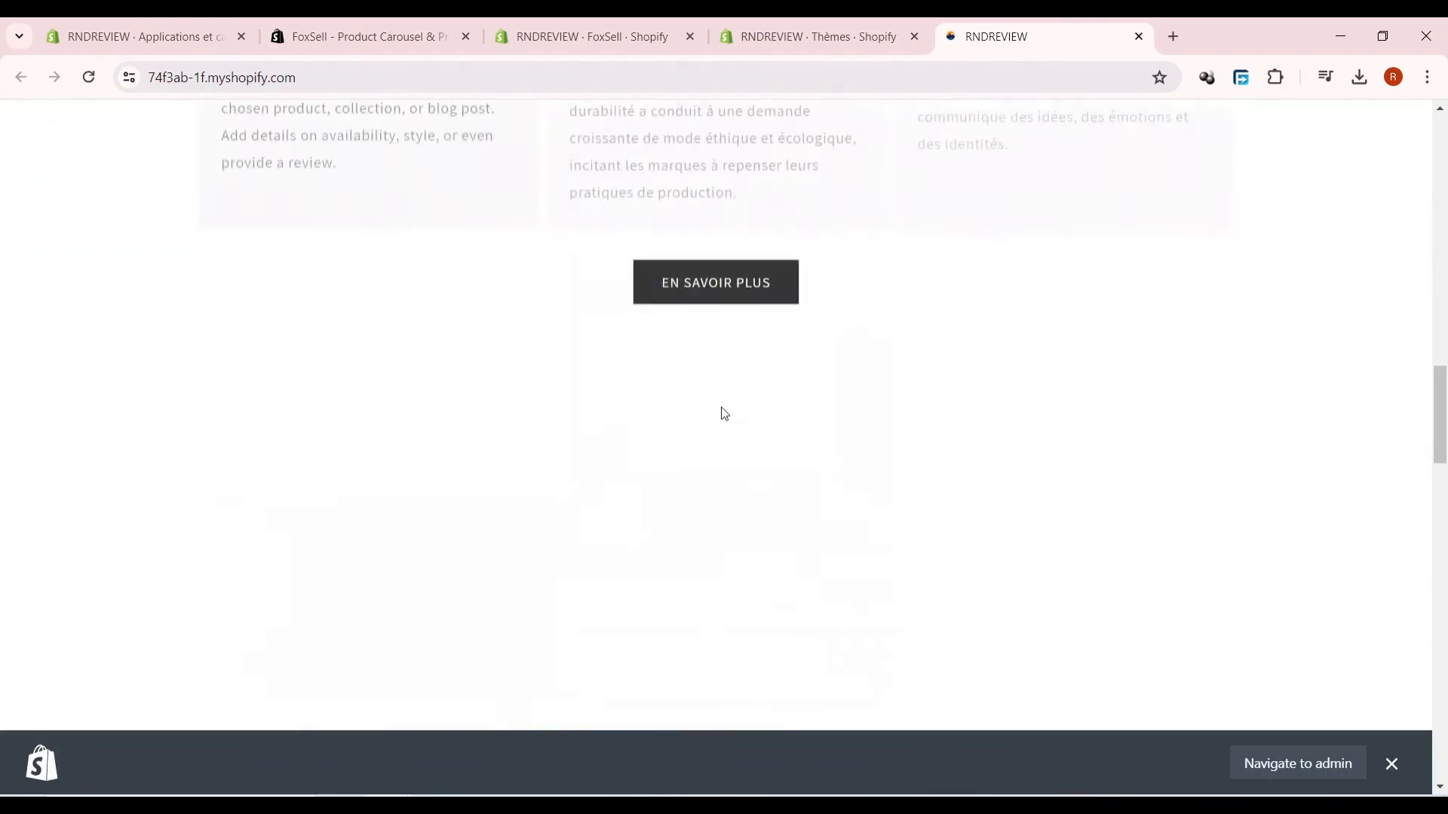
scroll(720, 420, "down", 6)
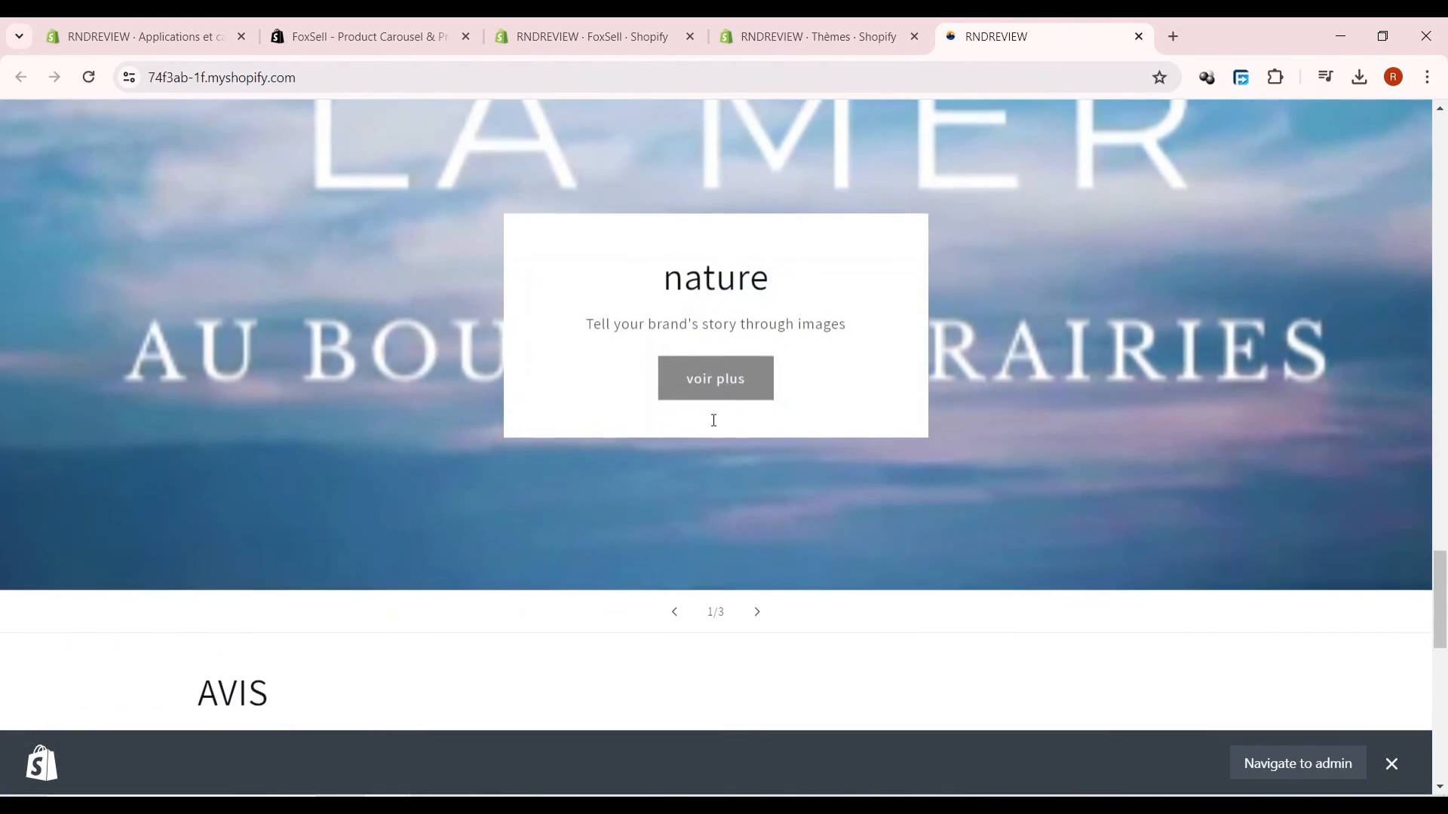
scroll(739, 444, "up", 1)
scroll(803, 392, "down", 3)
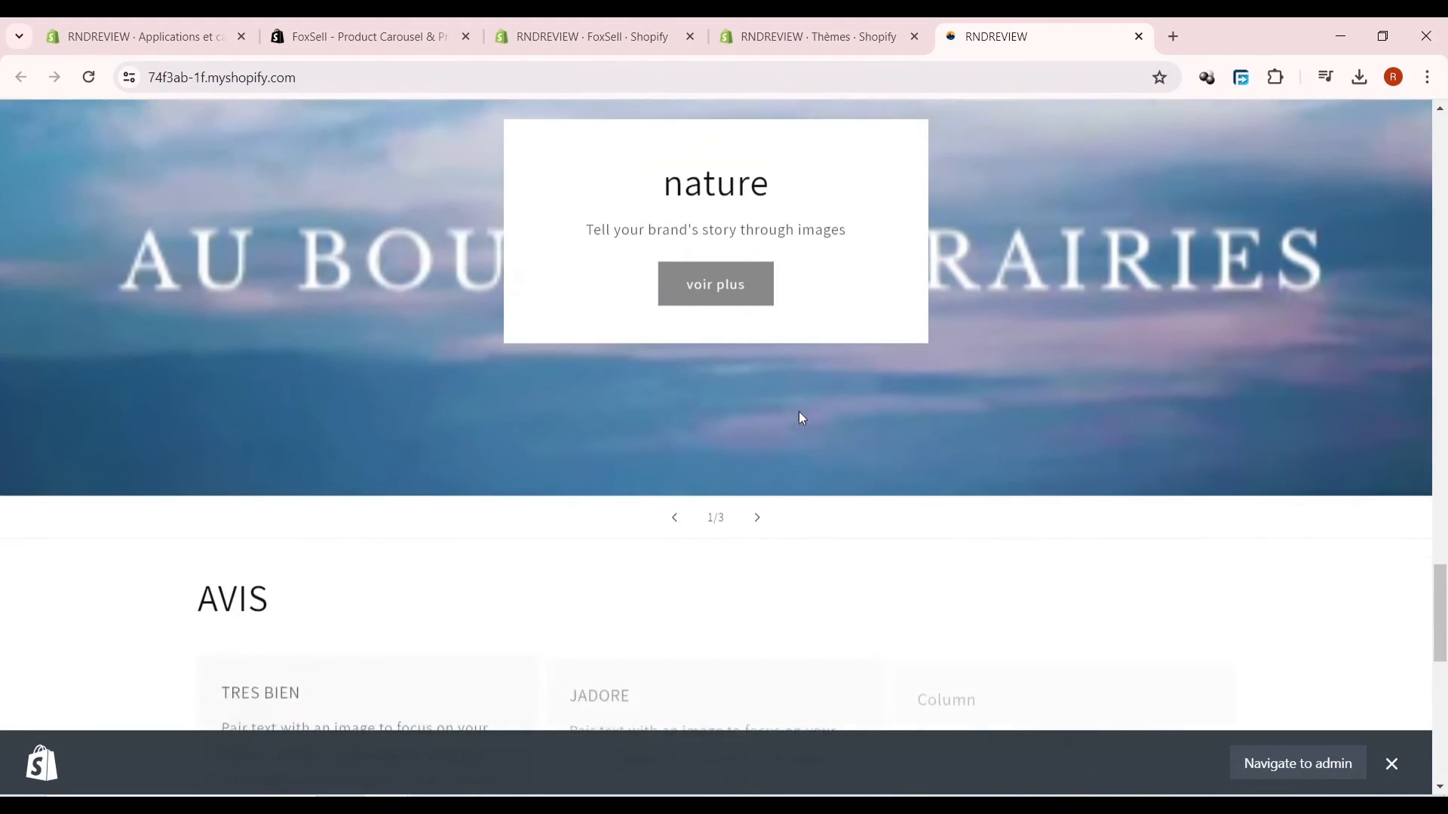
scroll(801, 414, "up", 4)
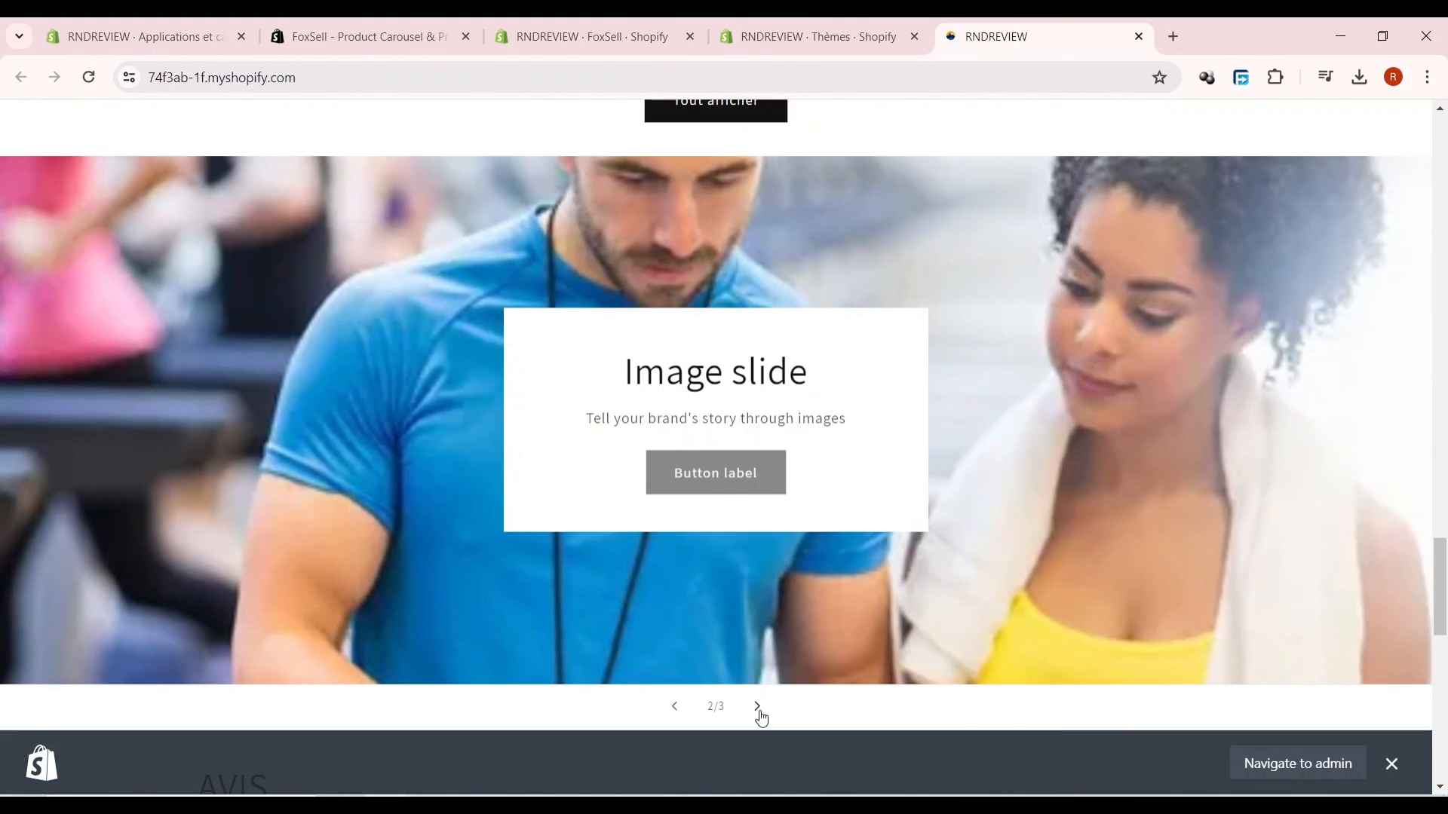
left_click(757, 708)
scroll(956, 390, "up", 7)
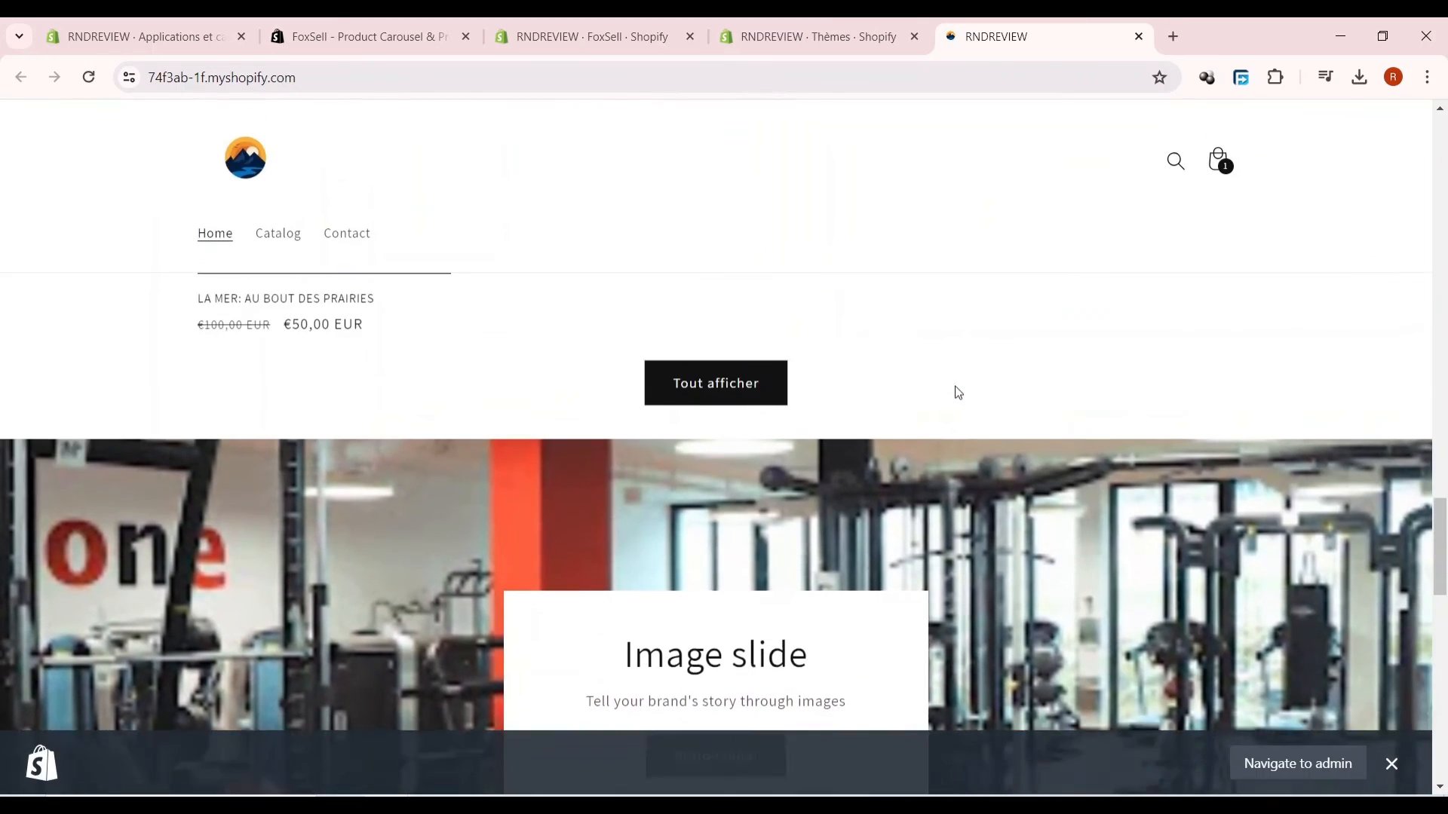
scroll(952, 407, "down", 5)
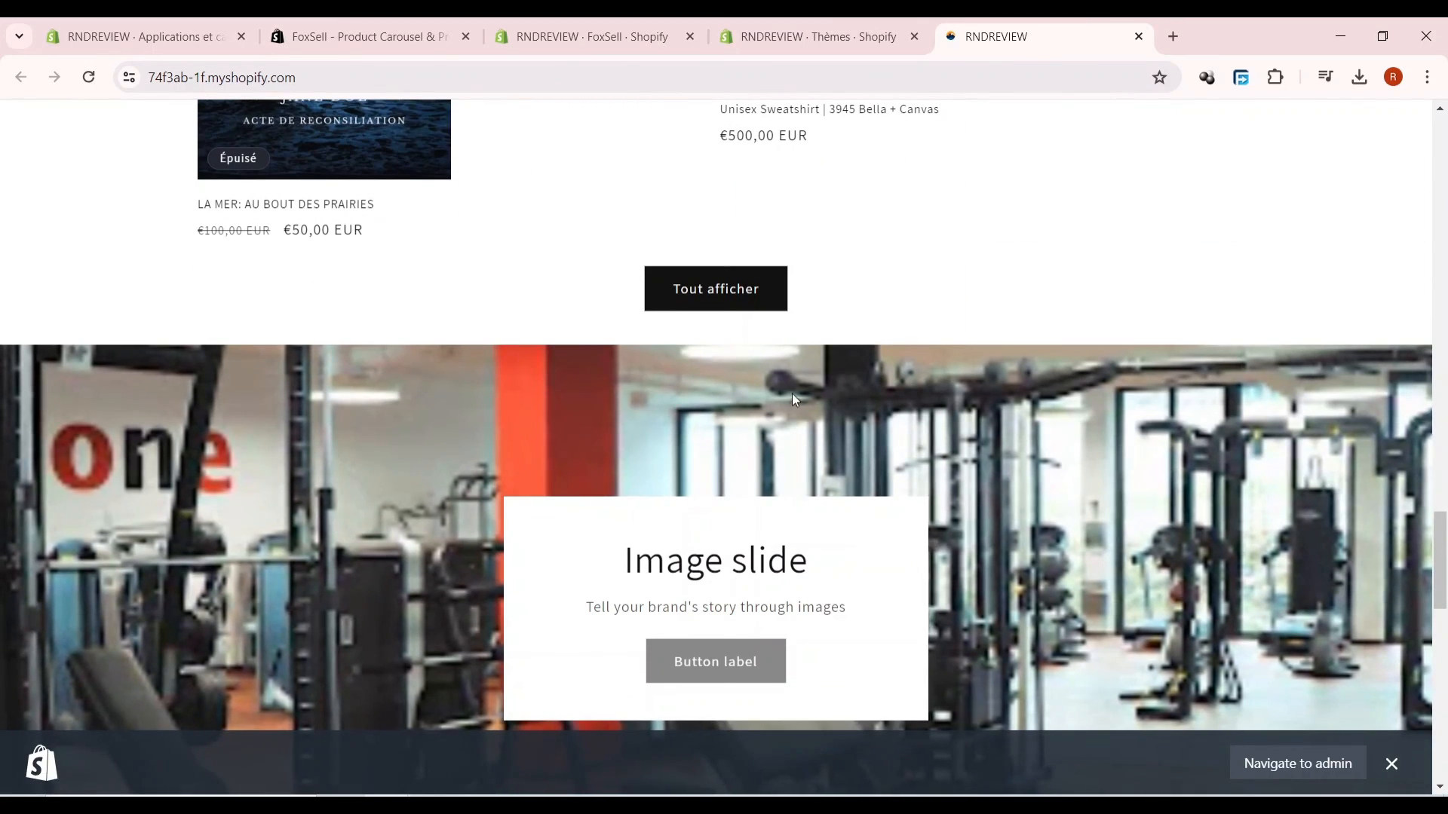